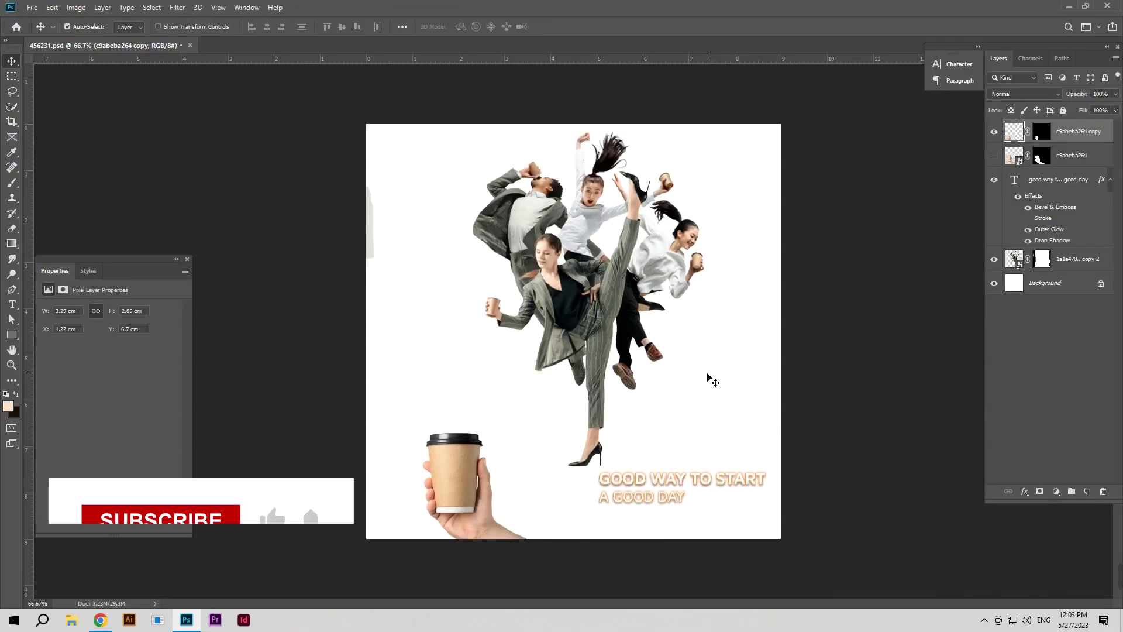
Step: Open the File menu in the finished 456231.psd coffee poster
left_click(32, 7)
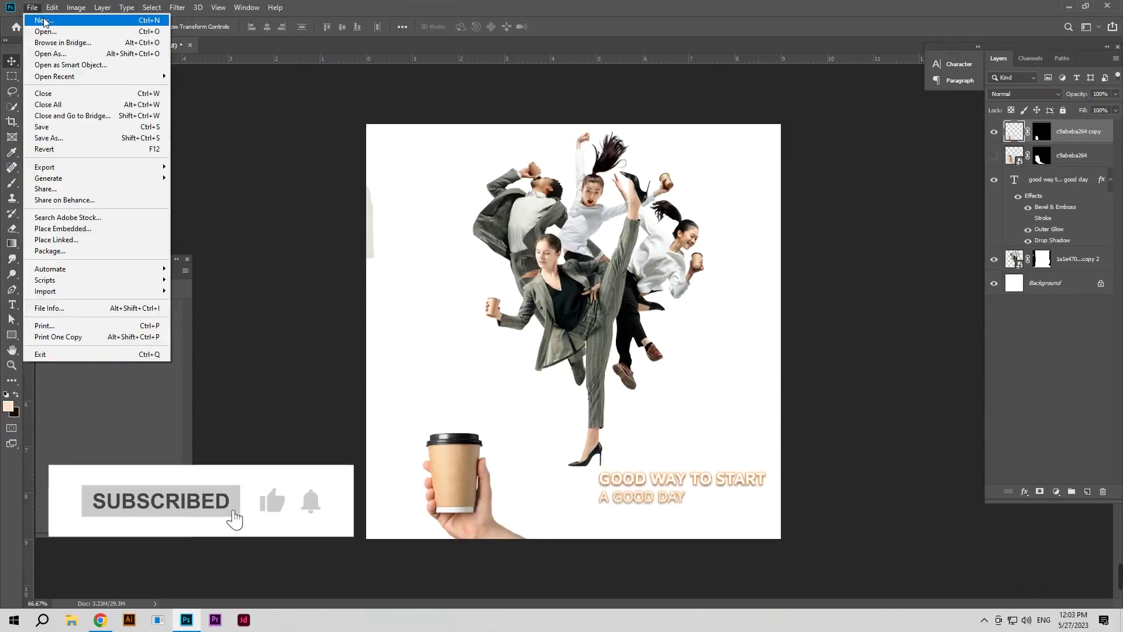
Step: Create a new 9 × 9 cm, 300 ppi document and begin adding a fill layer
left_click(42, 15)
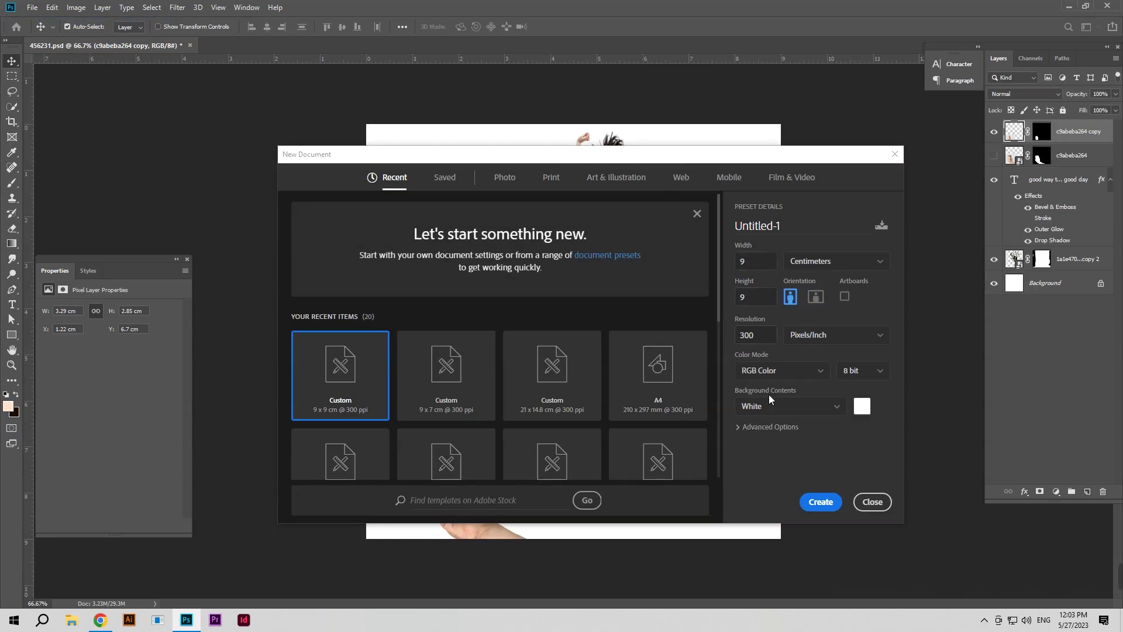
left_click(825, 503)
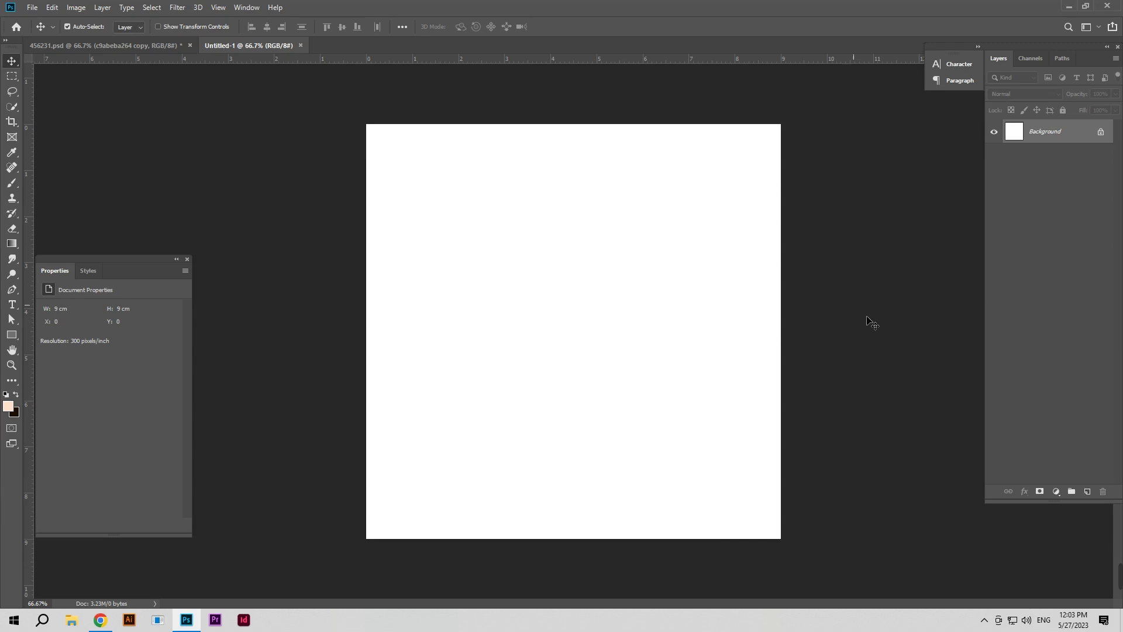
left_click(1065, 489)
Step: Add a peach Solid Color fill layer and convert it to a smart object
left_click(1062, 279)
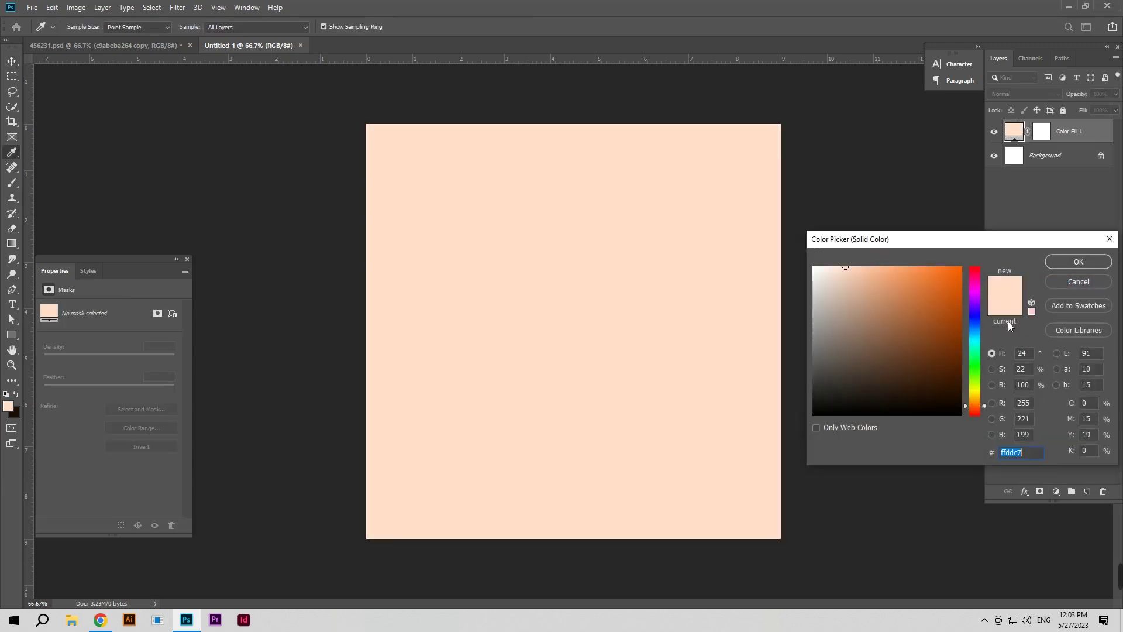
left_click(1076, 263)
right_click(1072, 131)
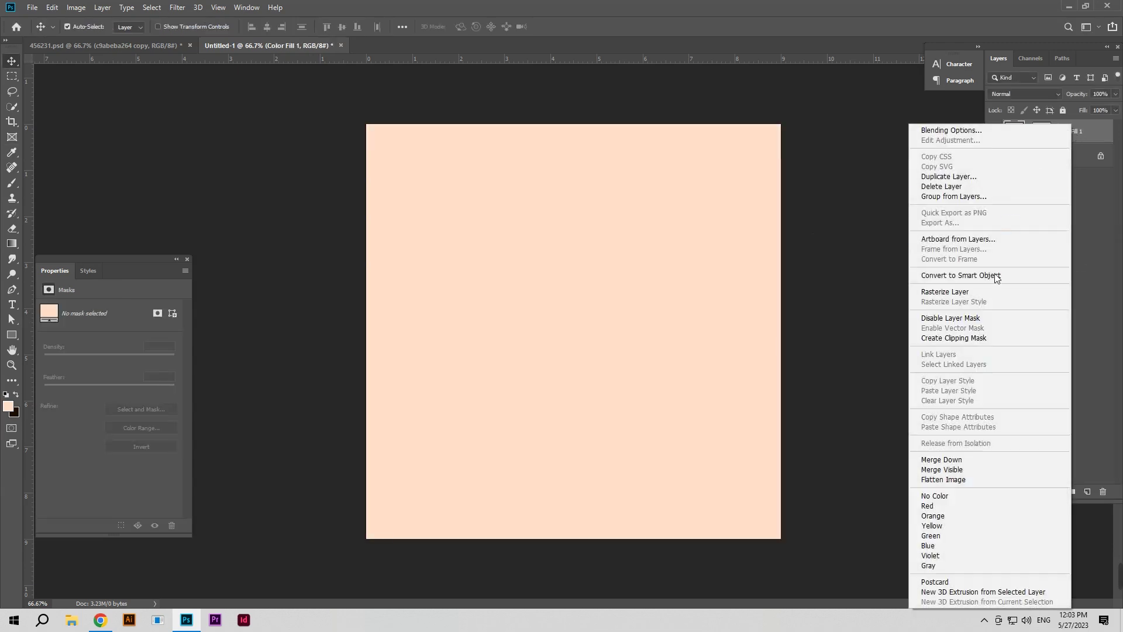
left_click(1001, 274)
Step: Give the fill a radial Gradient Overlay from #ffad76 to #6d2f0c
left_click(1024, 491)
left_click(1039, 381)
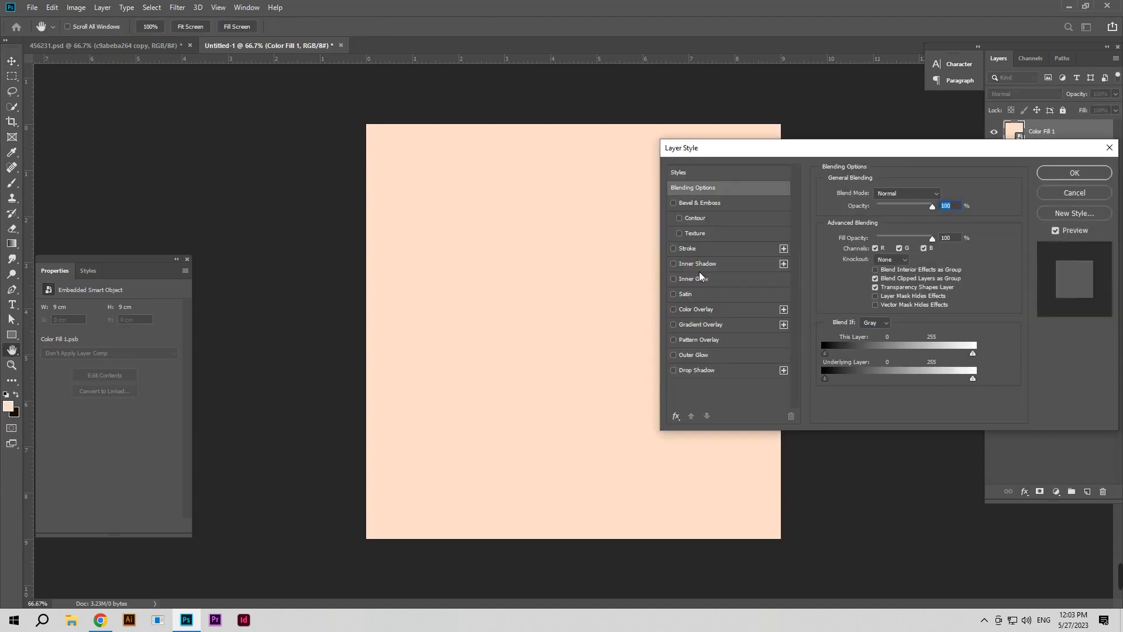
left_click(697, 325)
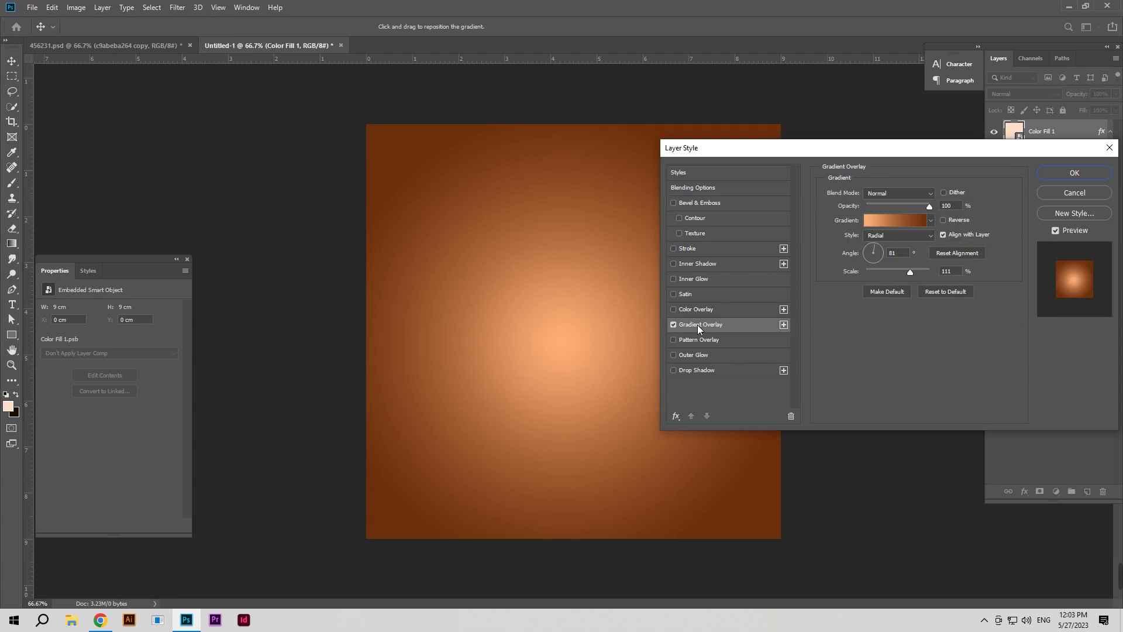
left_click(886, 221)
left_click(864, 476)
left_click(918, 526)
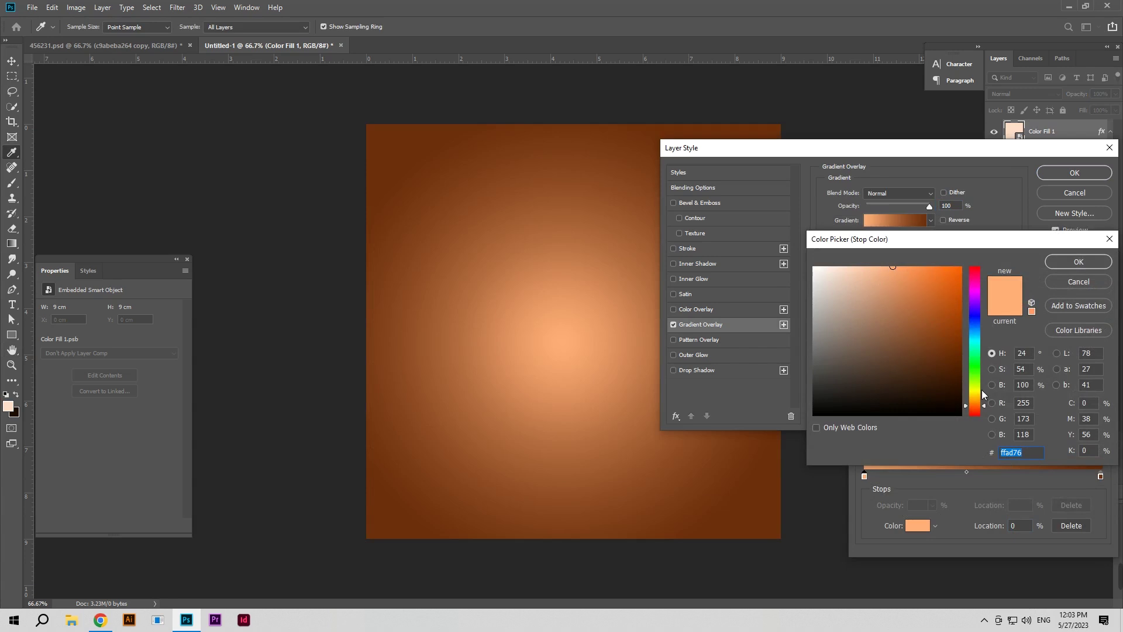
left_click(1062, 264)
left_click(1100, 477)
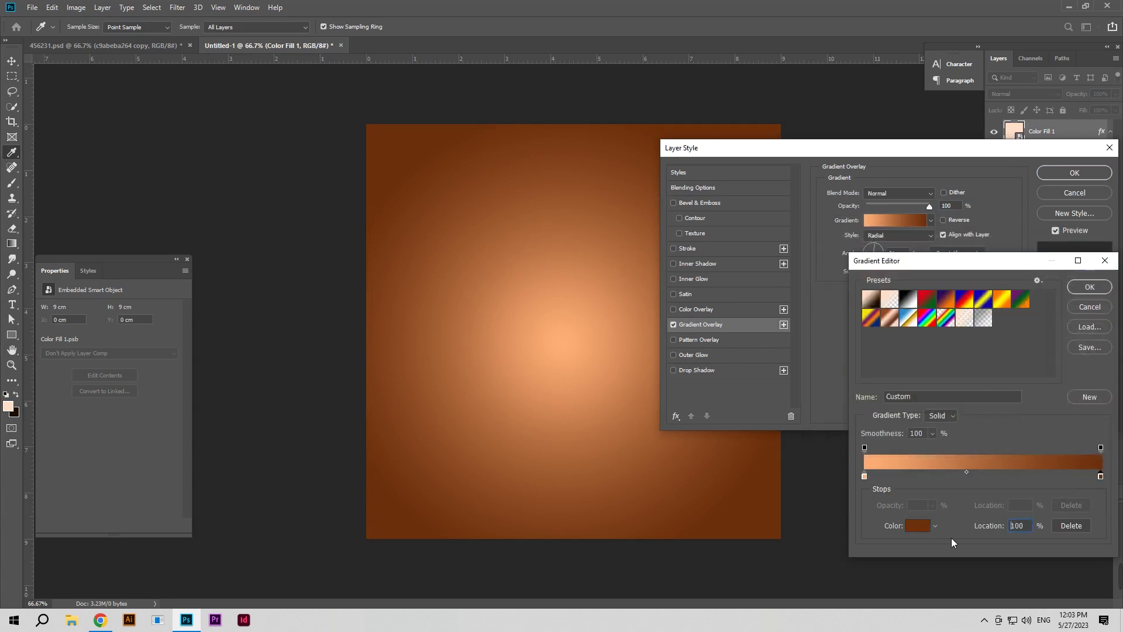
left_click(911, 528)
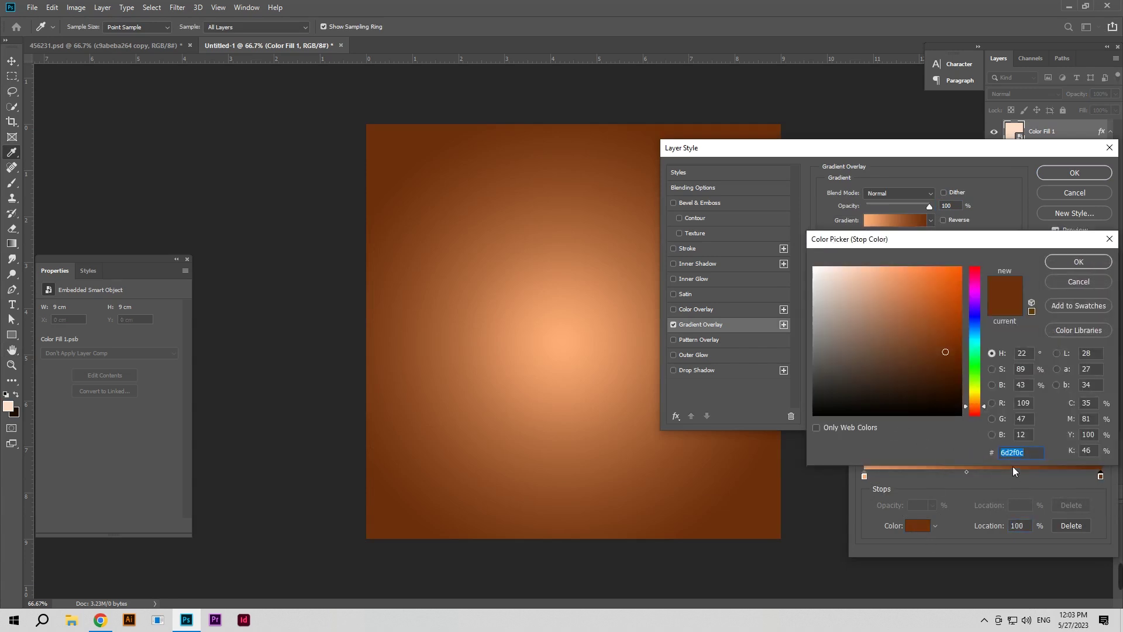
left_click(1078, 262)
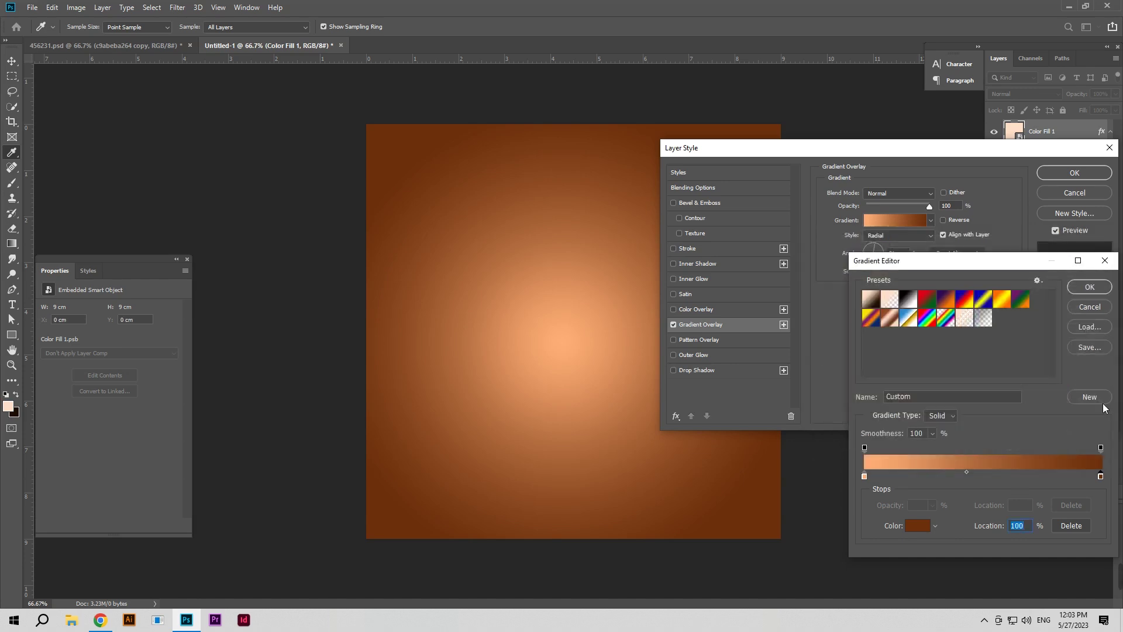
left_click(1079, 286)
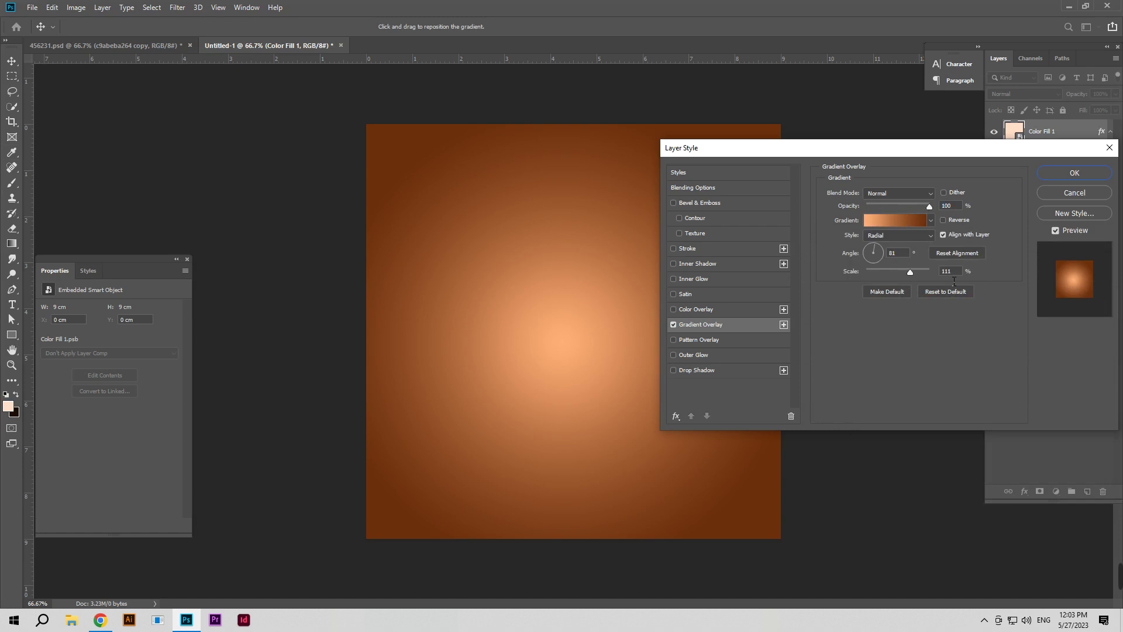
Step: Copy the dancers layer from 456231.psd into Untitled-1 and centre it
left_click(1048, 178)
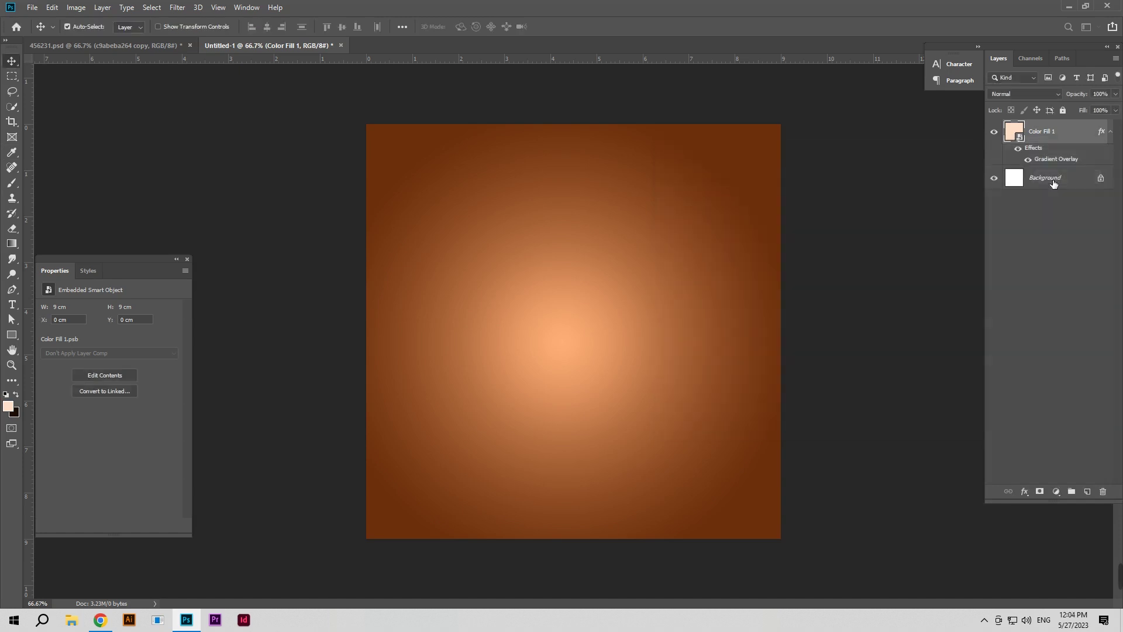
left_click(166, 45)
left_click_drag(532, 264, 361, 139)
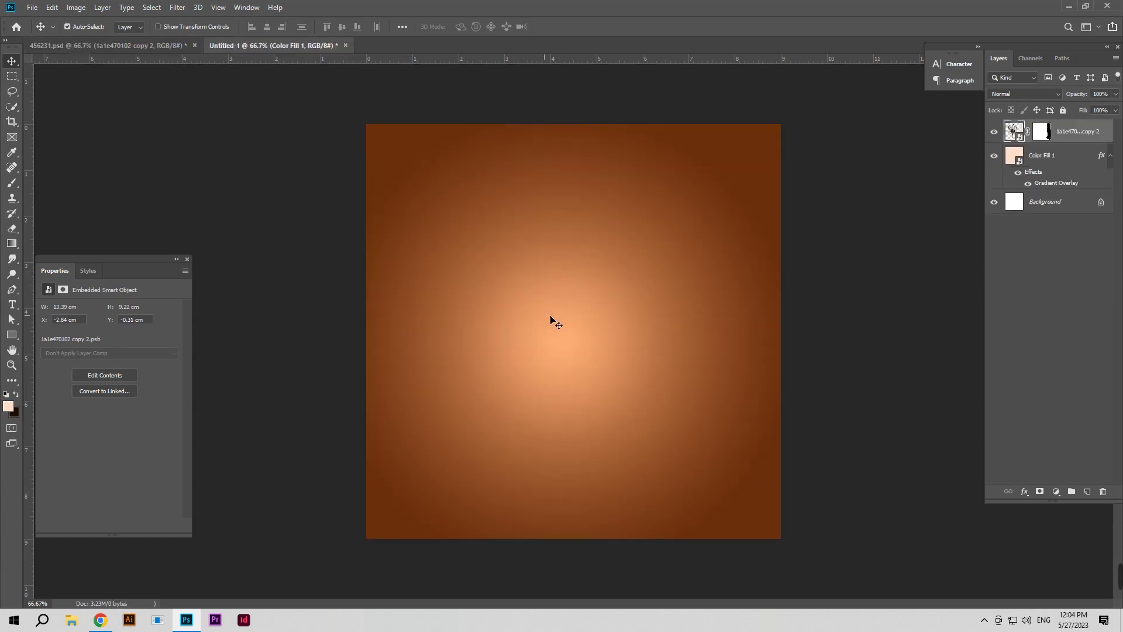
left_click_drag(361, 138, 592, 302)
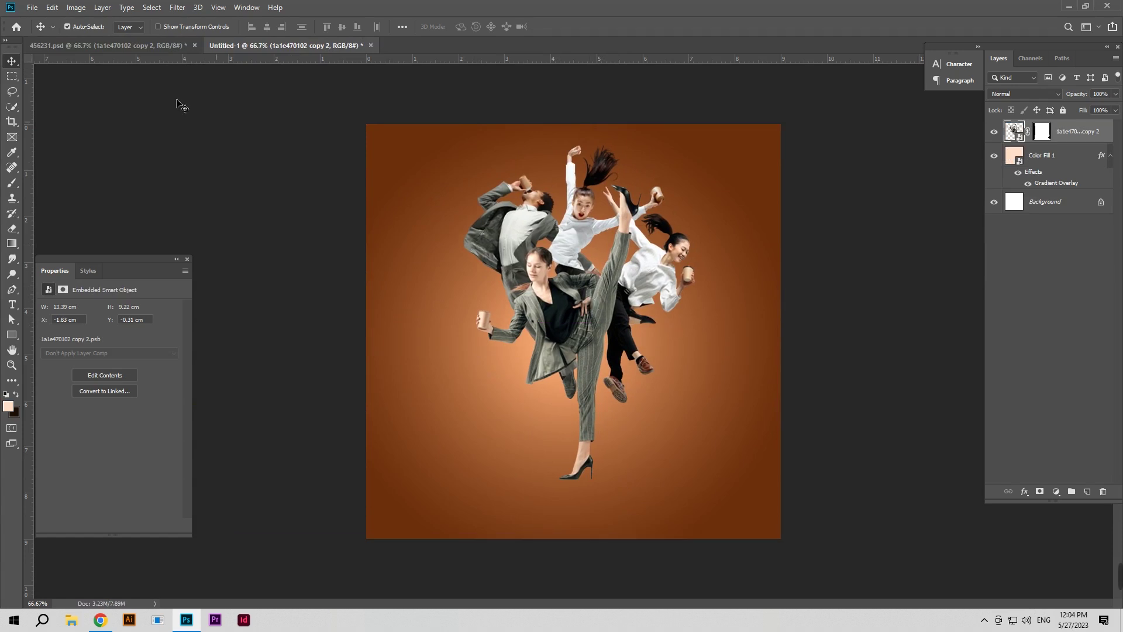
right_click(8, 64)
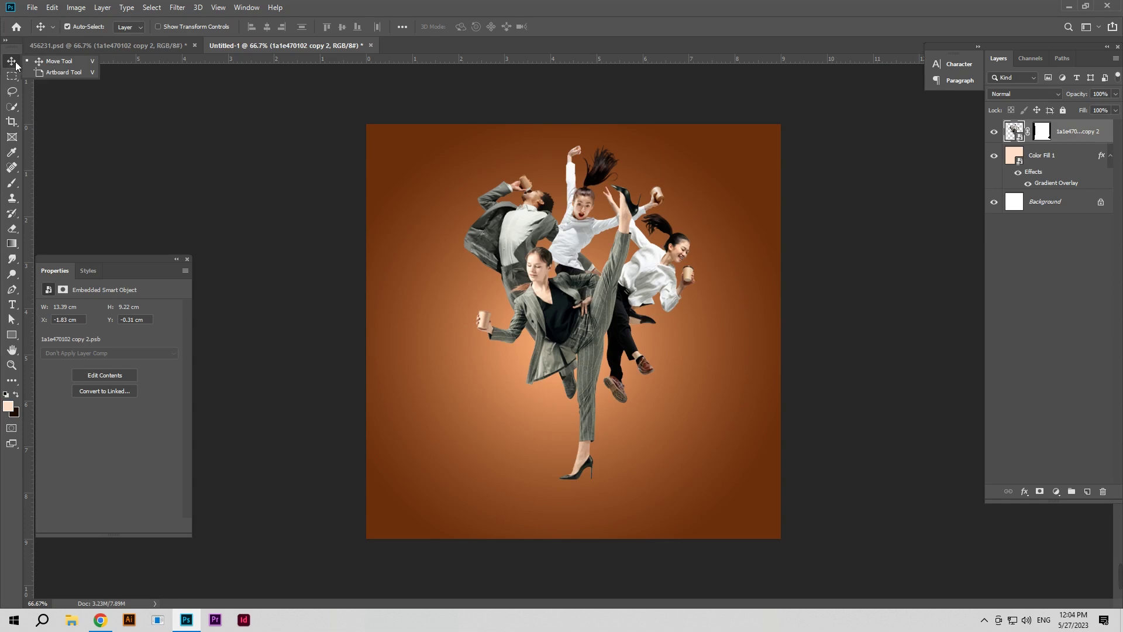
Step: Draw an unfilled rounded-rectangle frame inside the canvas edges with a 1 px light stroke
right_click(12, 334)
left_click(58, 345)
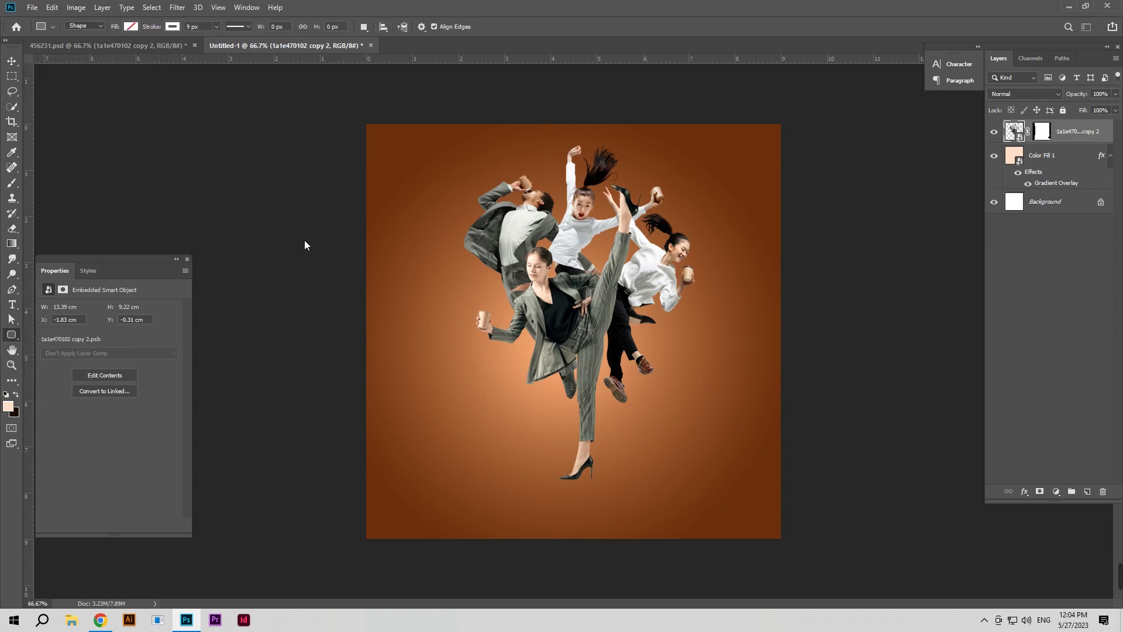
left_click_drag(378, 135, 774, 548)
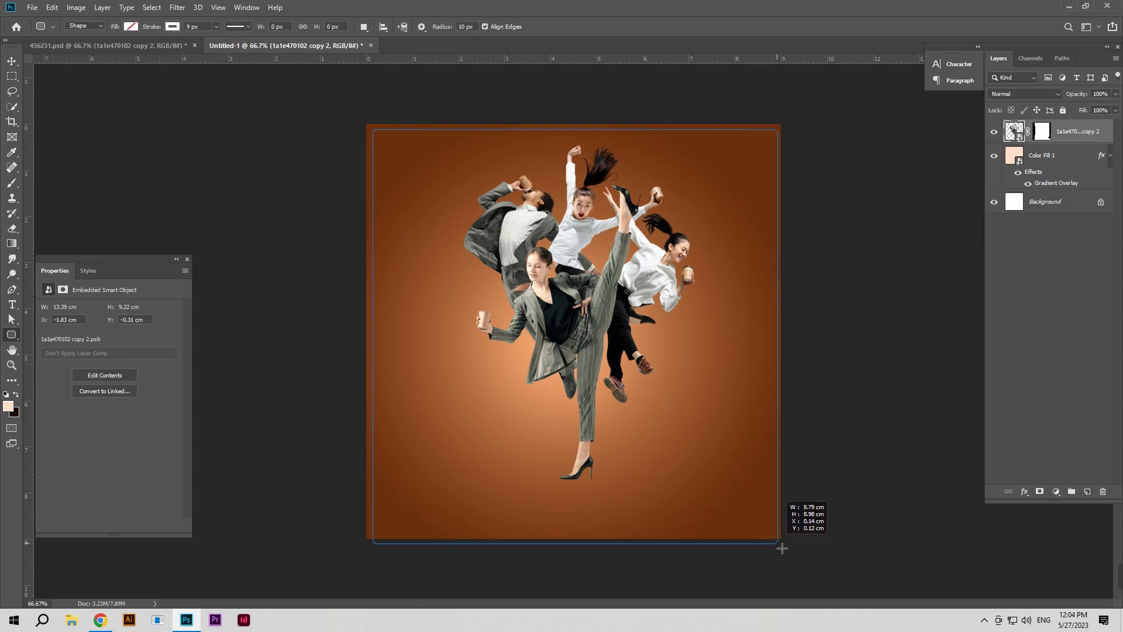
left_click_drag(775, 548, 781, 539)
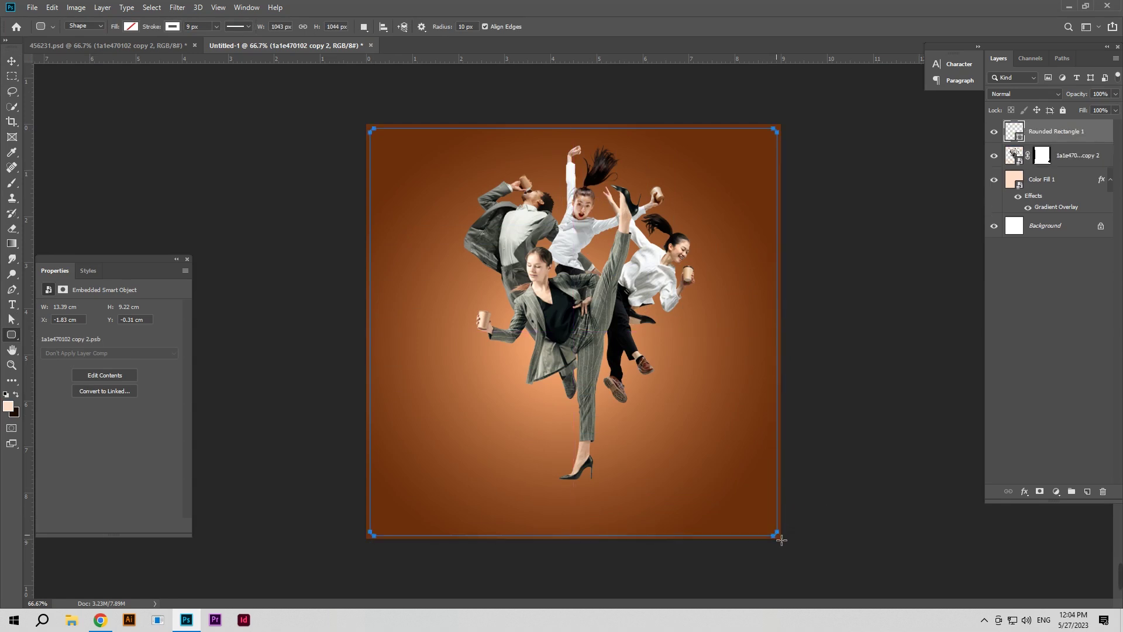
left_click_drag(178, 34, 139, 34)
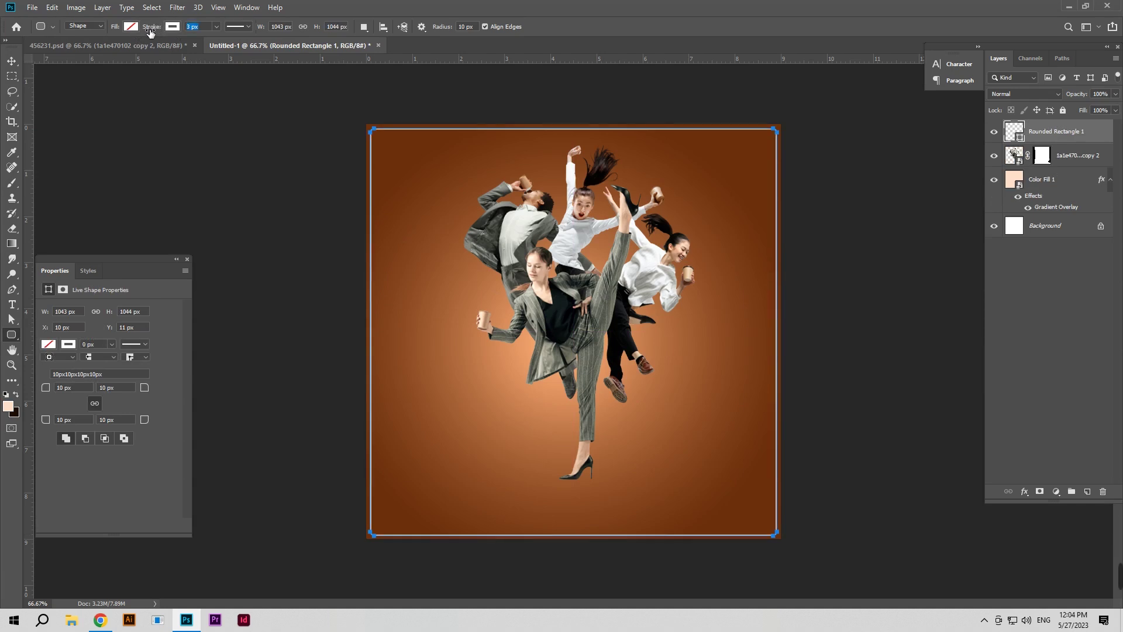
left_click(173, 27)
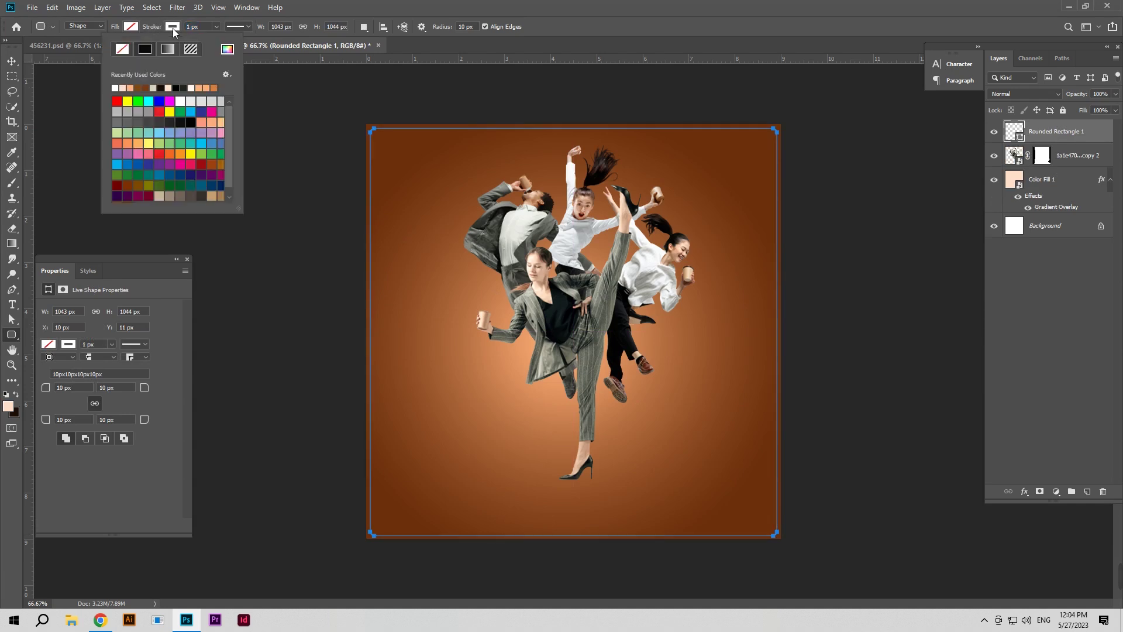
left_click(129, 91)
left_click(12, 60)
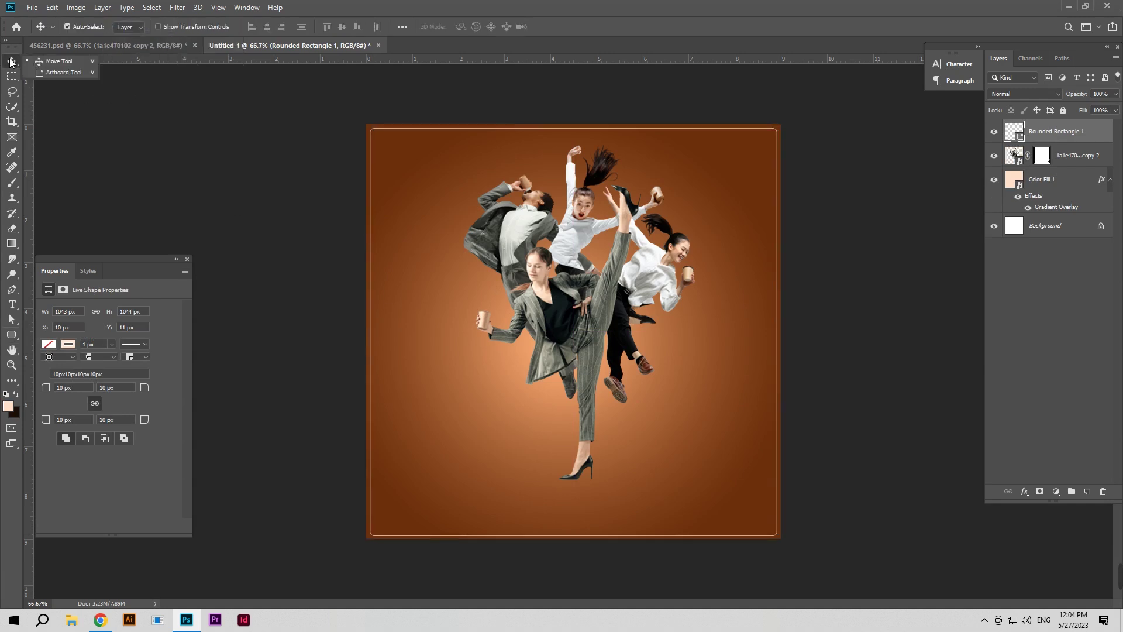
left_click(242, 166)
Step: Bring the hand-holding-coffee-cup layer from 456231.psd into the poster's bottom-right corner
left_click(164, 46)
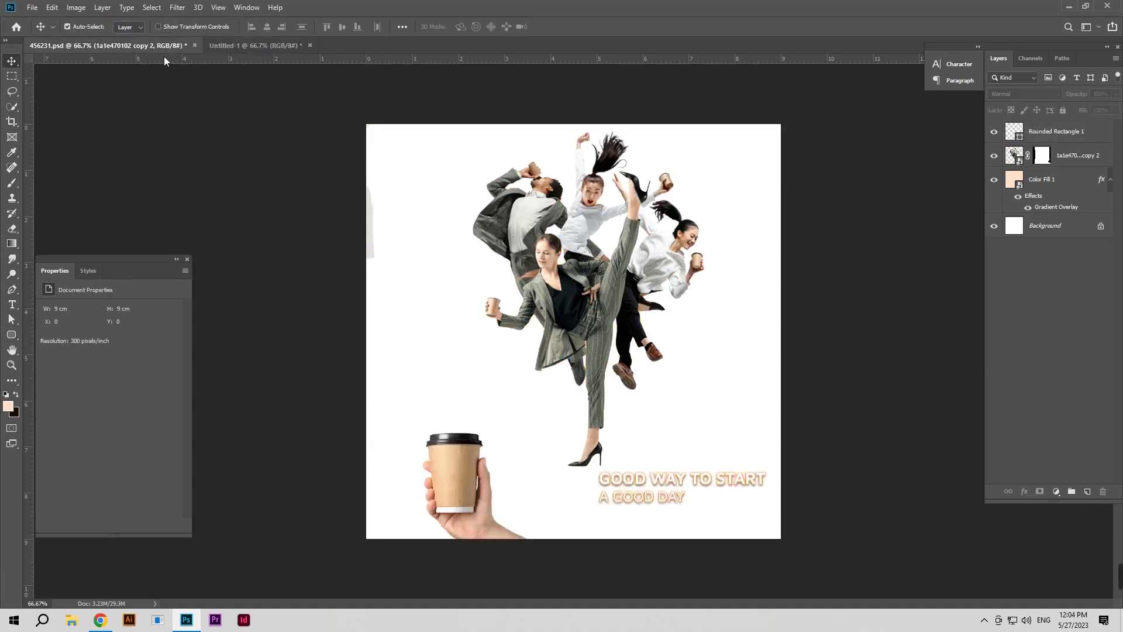
left_click(458, 464)
mouse_move(457, 462)
left_mouse_down()
mouse_move(751, 462)
mouse_move(707, 463)
left_mouse_up()
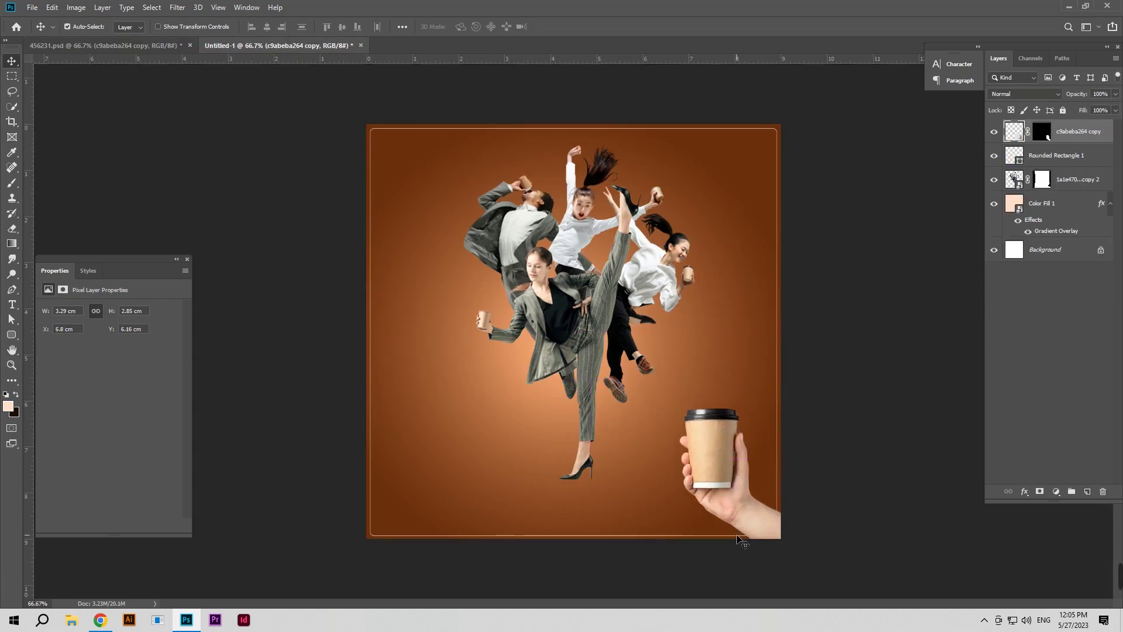
key("Down")
key("Down")
key("Down")
key("Down")
key("Down")
key("Down")
key("Down")
key("Down")
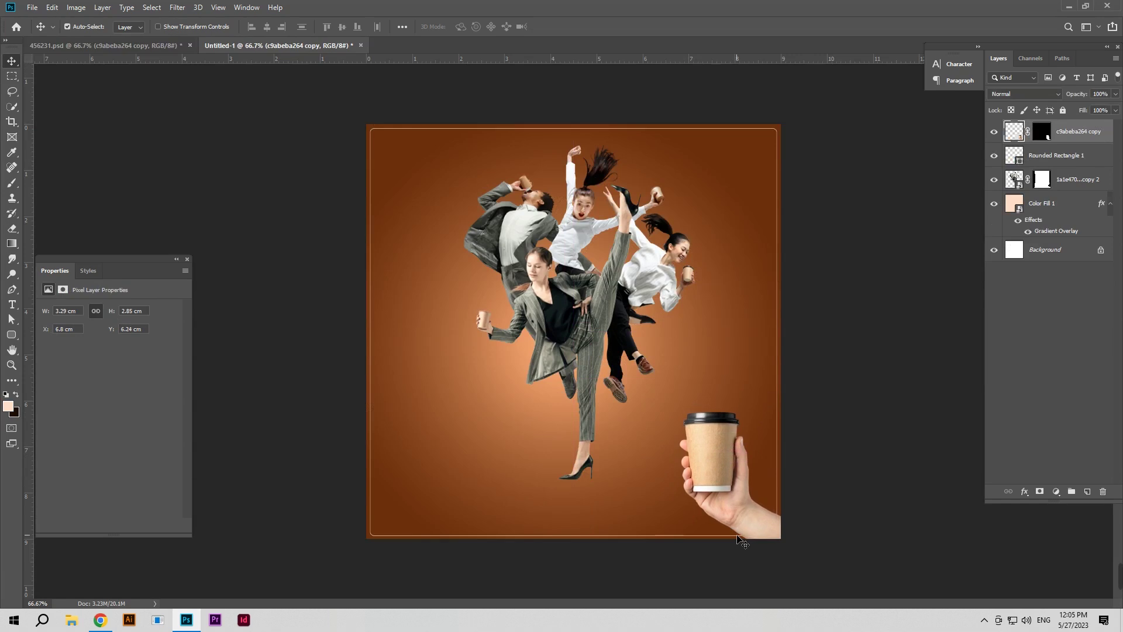
key("Up")
key("Up")
key("Up")
key("Up")
key("Up")
key("Up")
key("Up")
key("Up")
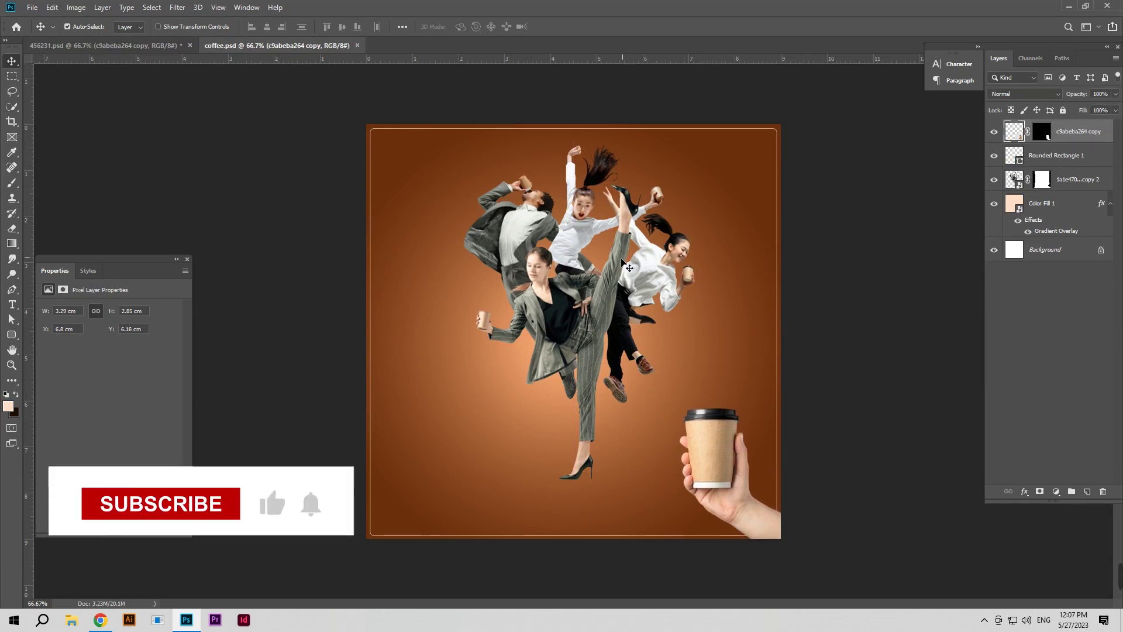
Step: Nudge the dancers layer slightly left and down
left_click(623, 264)
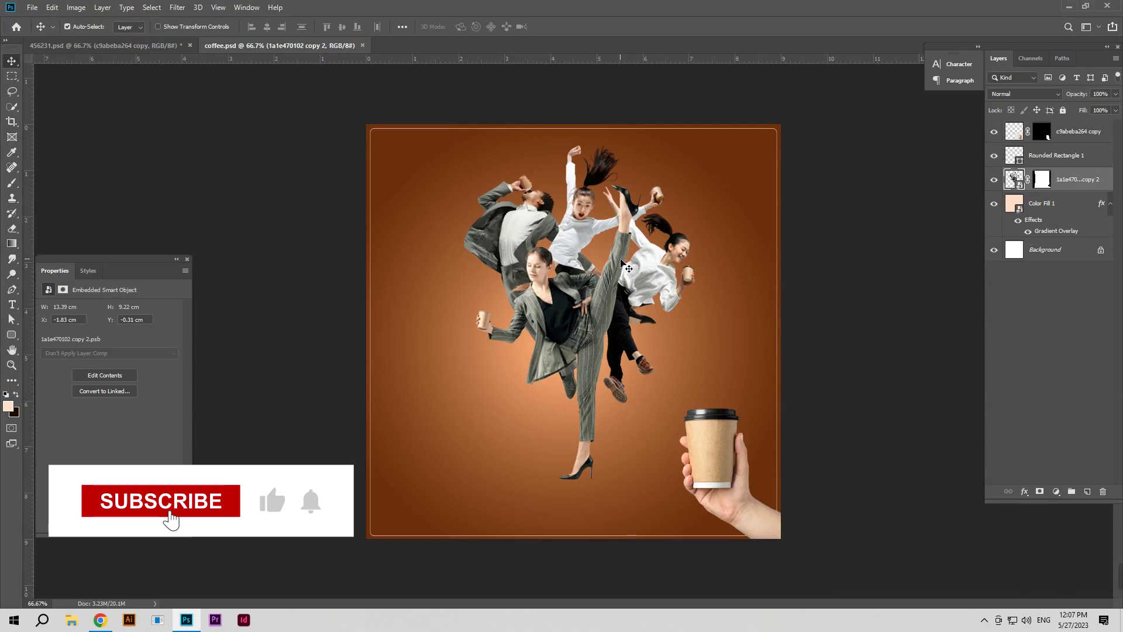
key("Left")
key("Left")
key("Left")
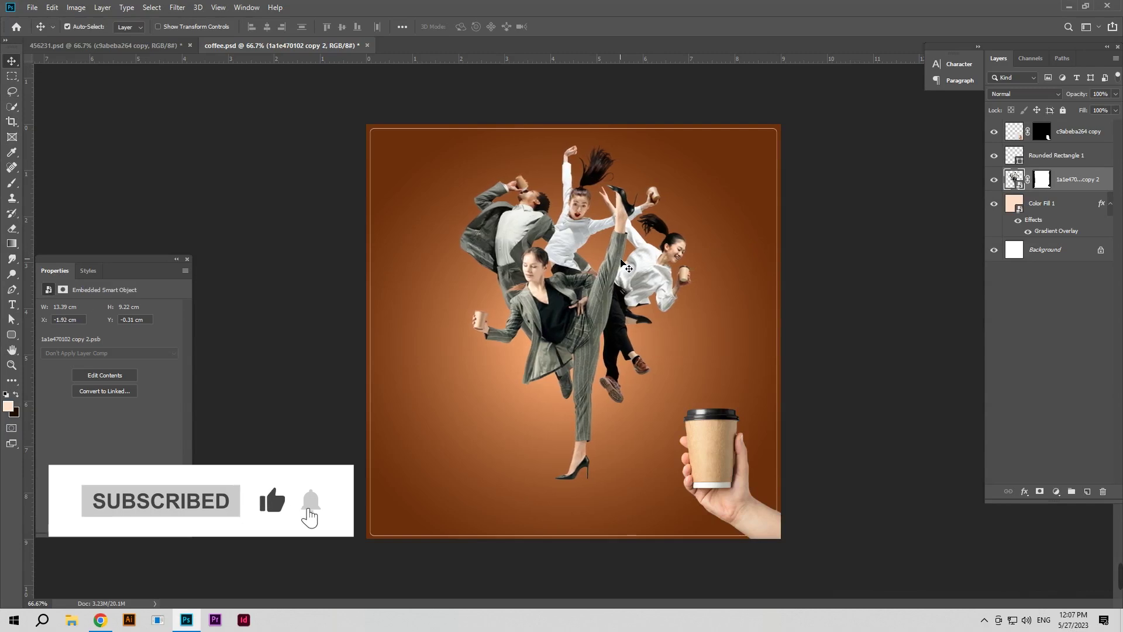
key("Down")
key("Down")
key("Down")
key("Down")
key("Down")
key("Down")
key("Down")
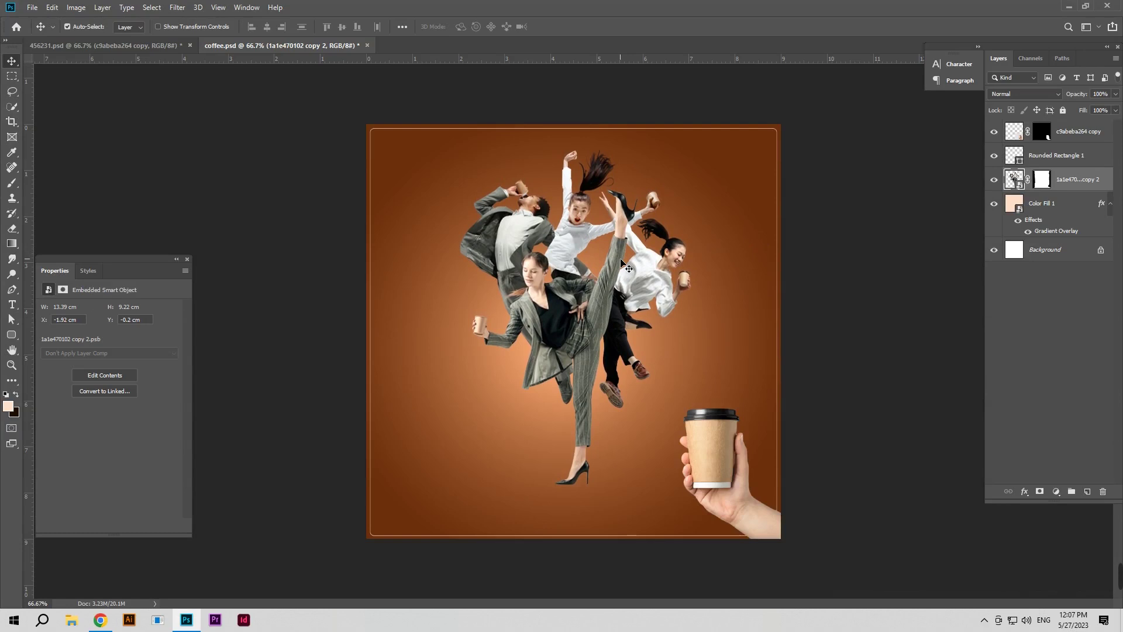
Step: Color-balance the dancers: highlights toward yellow, midtones +5 red, shadows -5 yellow
left_click(76, 7)
mouse_move(93, 37)
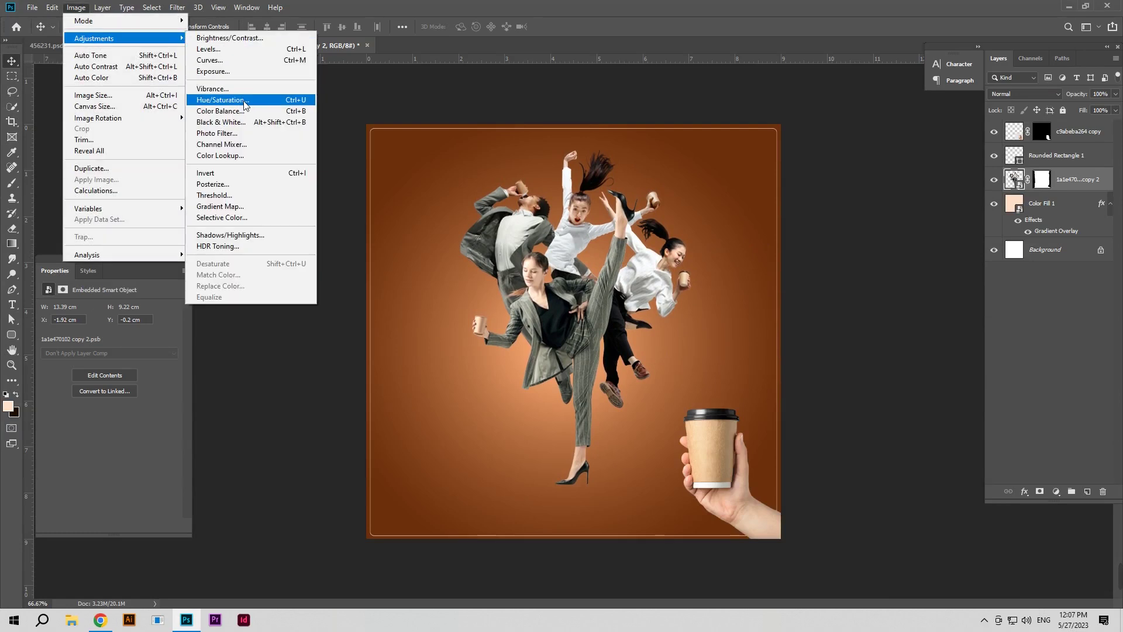
left_click(244, 112)
left_click_drag(481, 146, 163, 104)
left_click(249, 209)
left_click_drag(216, 177, 212, 180)
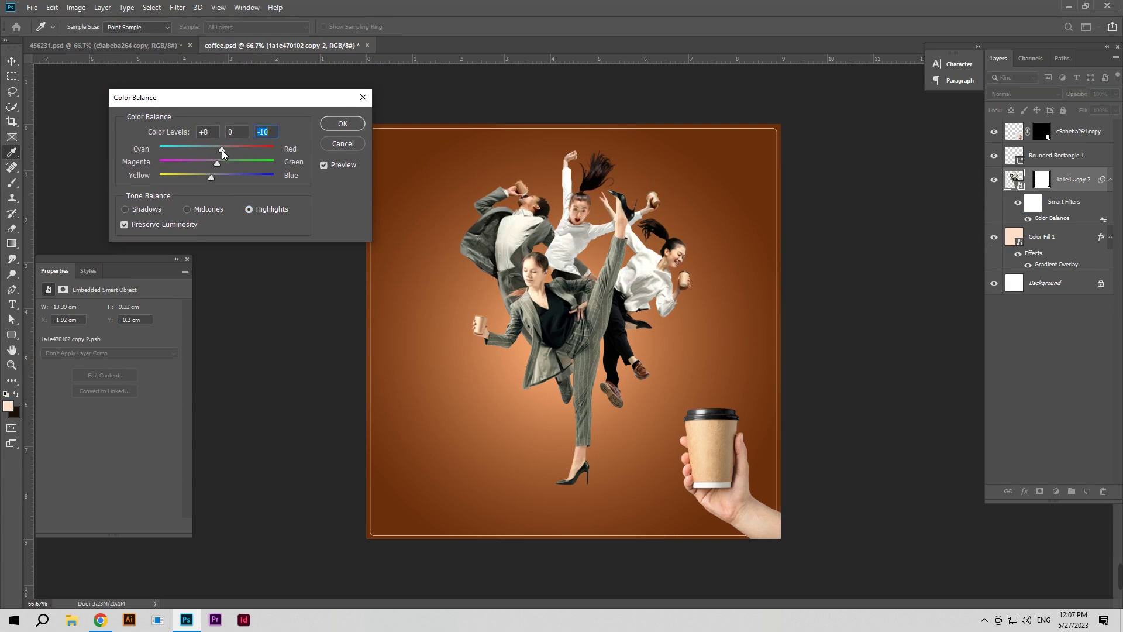
left_click(187, 209)
left_click_drag(218, 150, 220, 149)
left_click(146, 209)
left_click_drag(214, 177, 214, 177)
left_click(325, 165)
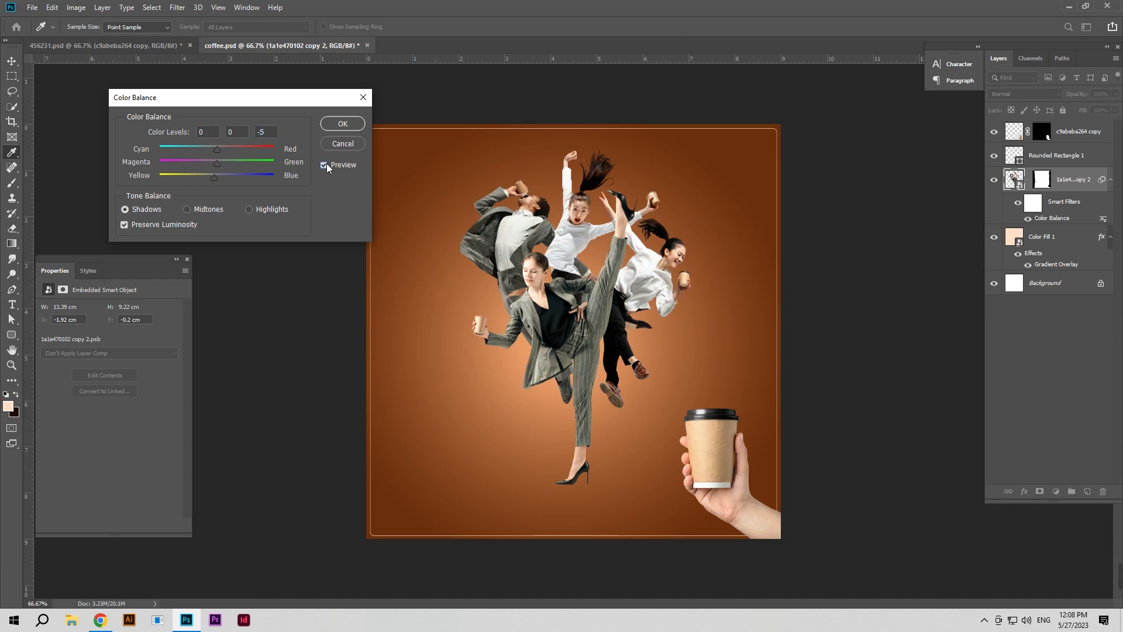
left_click(351, 124)
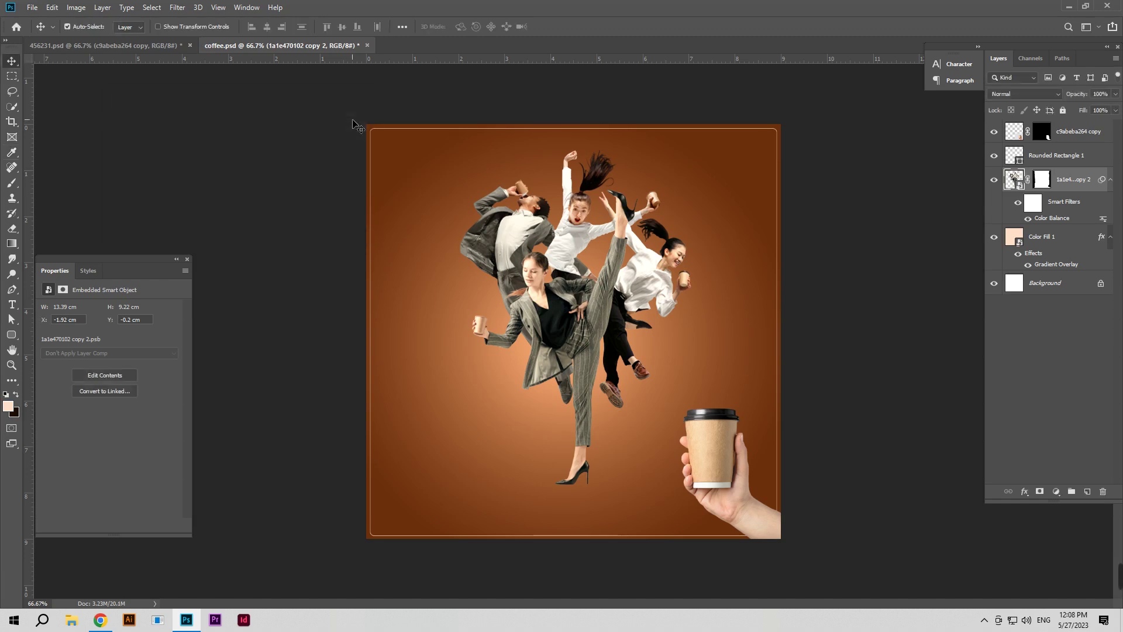
Step: Apply an Exposure adjustment of -0.24 to the dancers
left_click(83, 8)
mouse_move(93, 37)
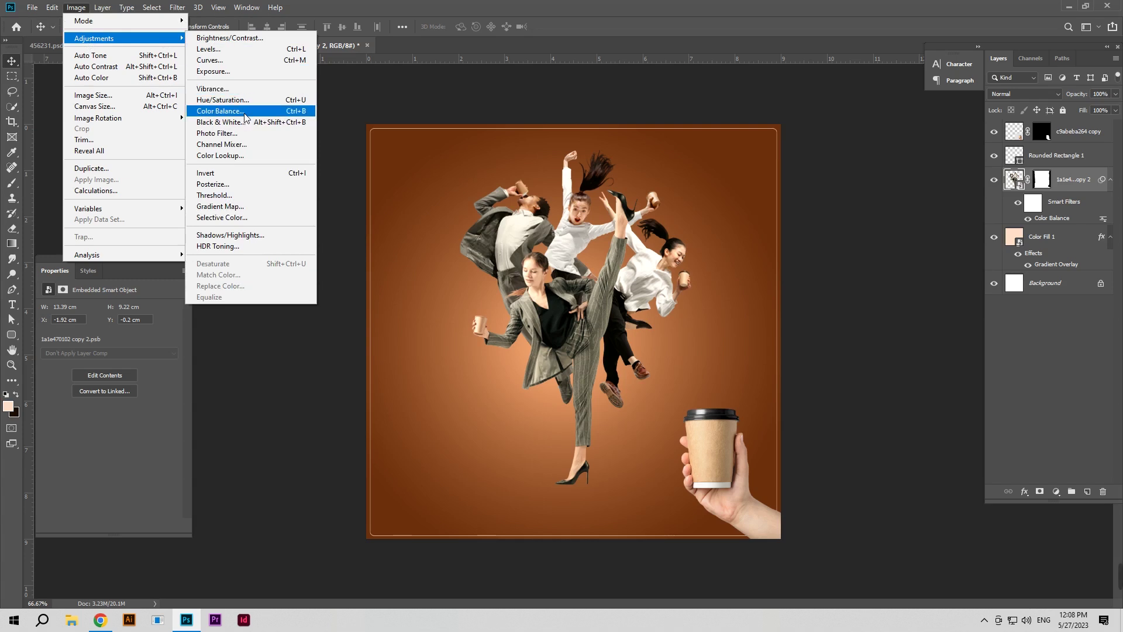
left_click(247, 73)
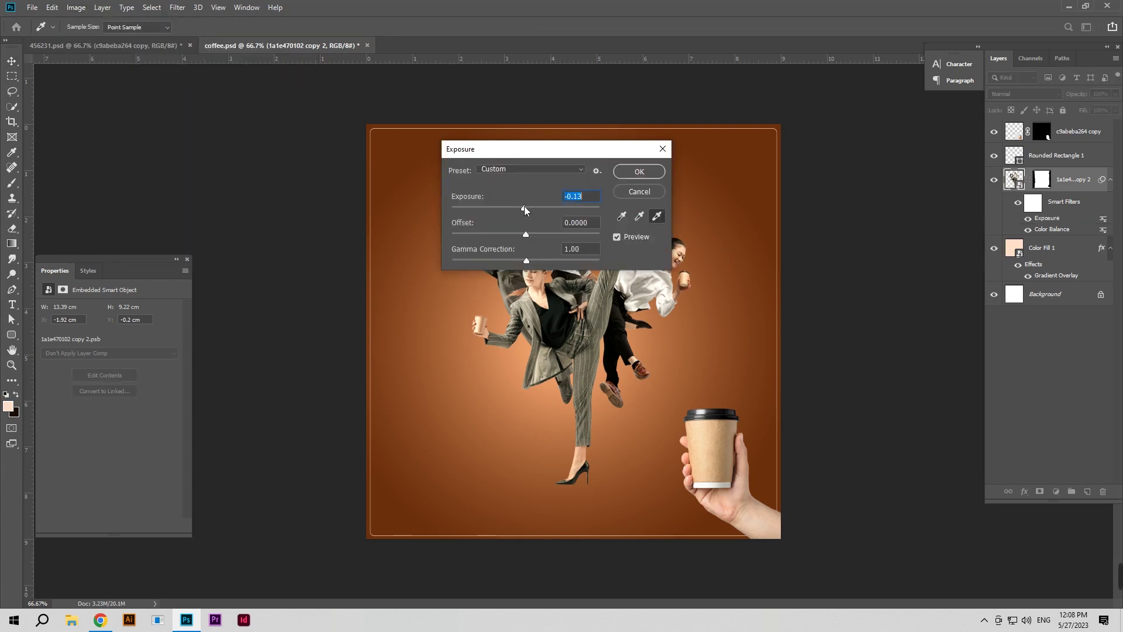
left_click_drag(524, 206, 523, 206)
left_click_drag(549, 155, 296, 120)
left_click(364, 202)
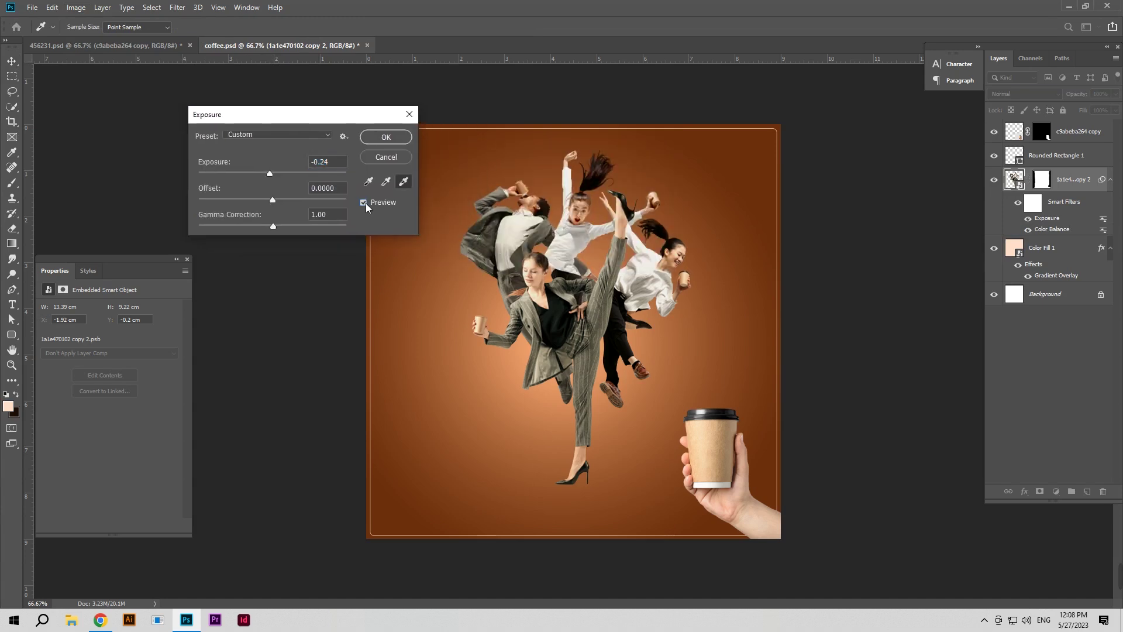
left_click(386, 138)
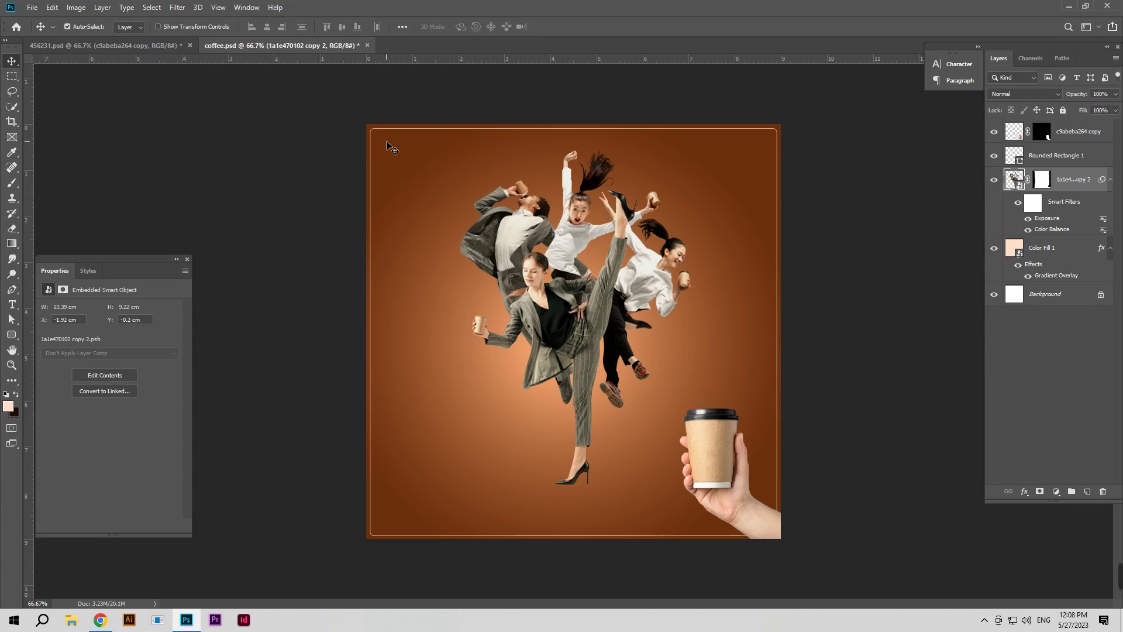
Step: Apply Brightness/Contrast to the dancers with brightness -6 and contrast 7
left_click(76, 7)
left_click(218, 41)
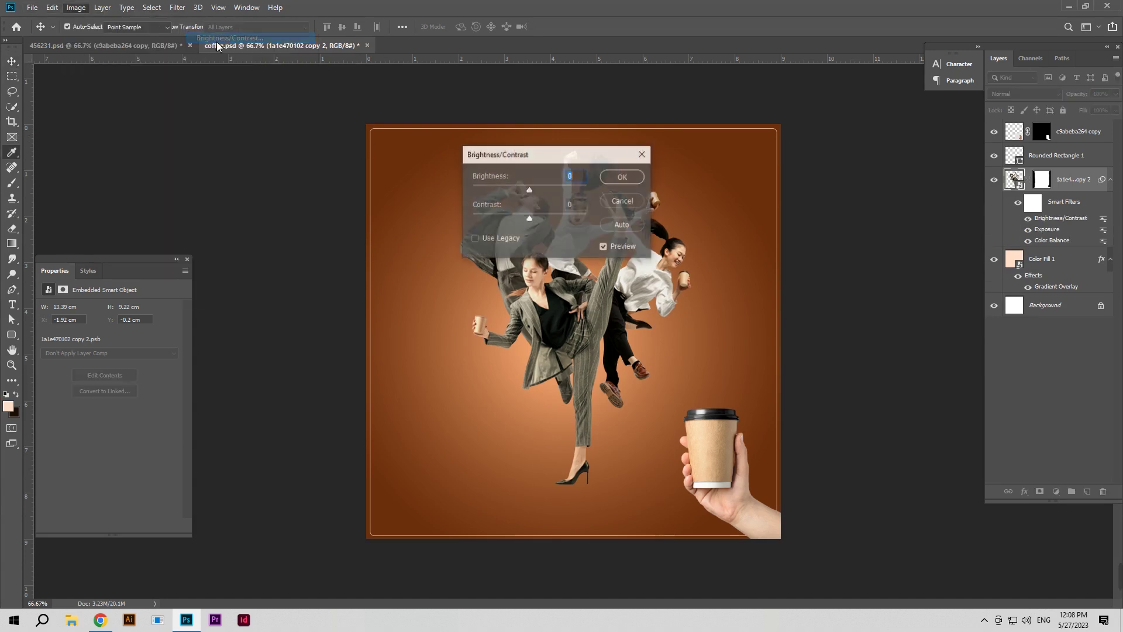
left_click_drag(531, 156, 257, 142)
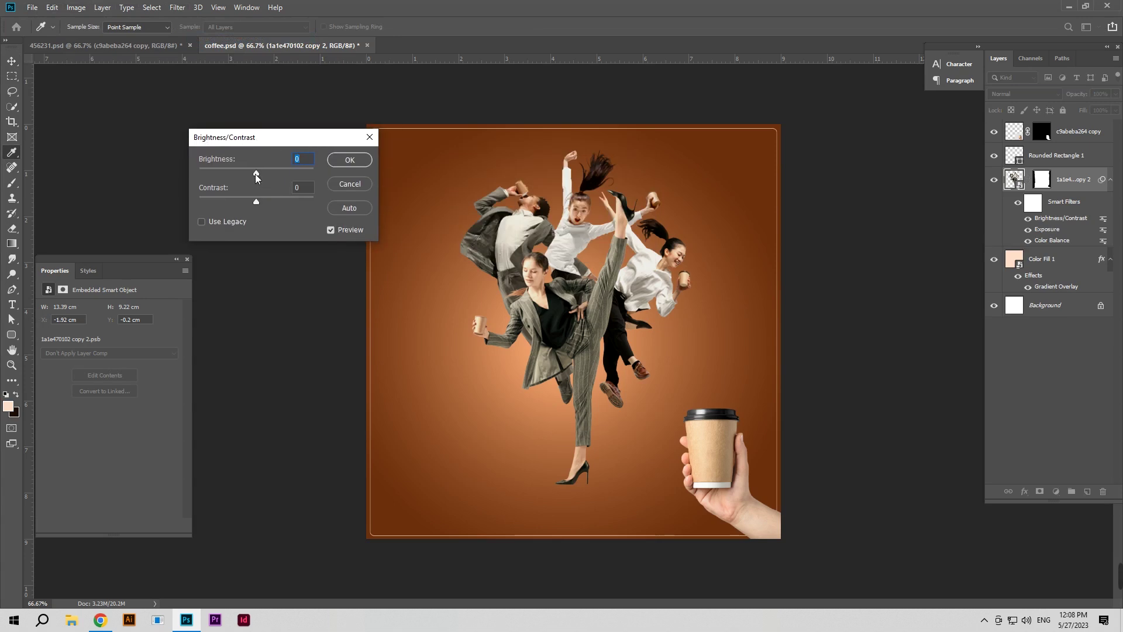
double_click(340, 232)
left_click(255, 200)
double_click(336, 226)
left_click(356, 163)
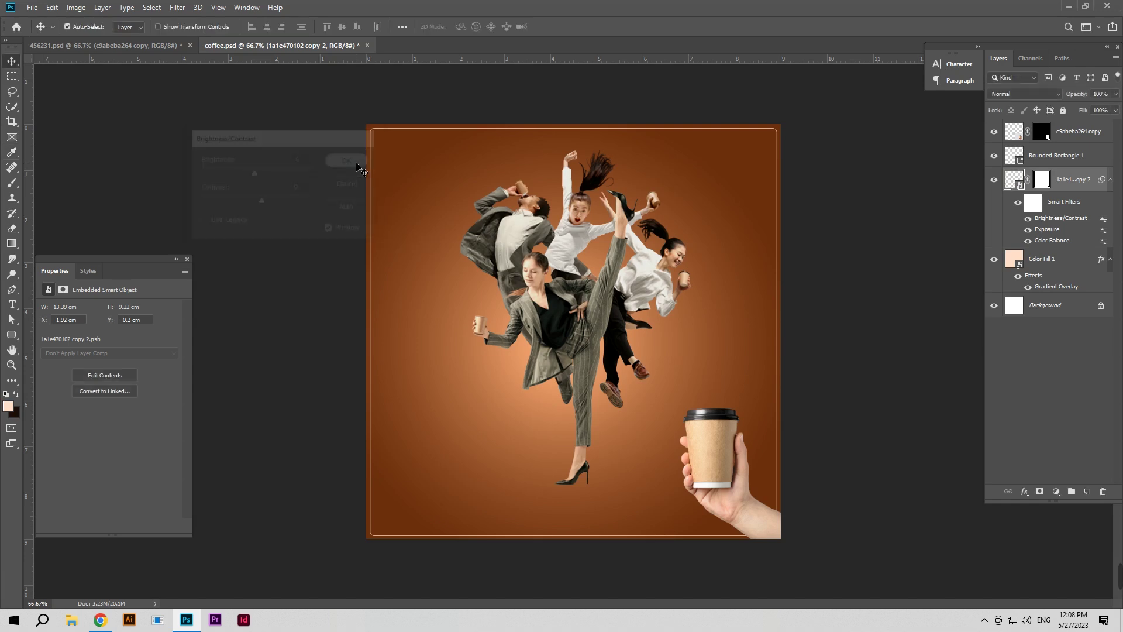
left_click(1054, 263)
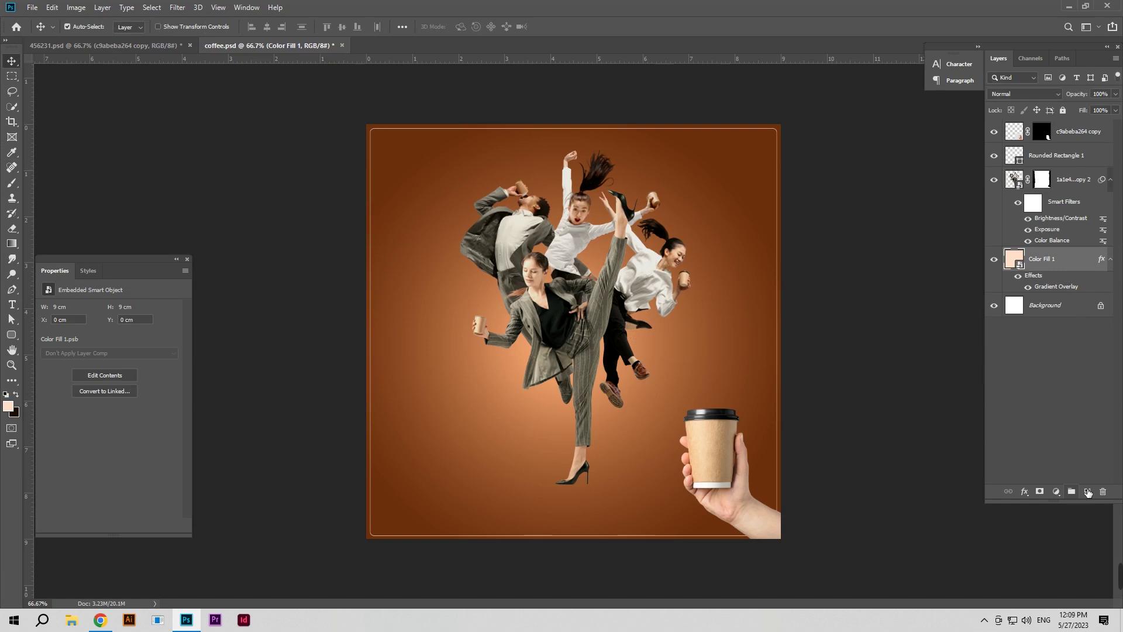
Step: Add a new layer above Color Fill 1 and set a soft brush with colour #fde1ce
left_click(1087, 492)
left_click(12, 182)
left_click(64, 182)
left_click(84, 27)
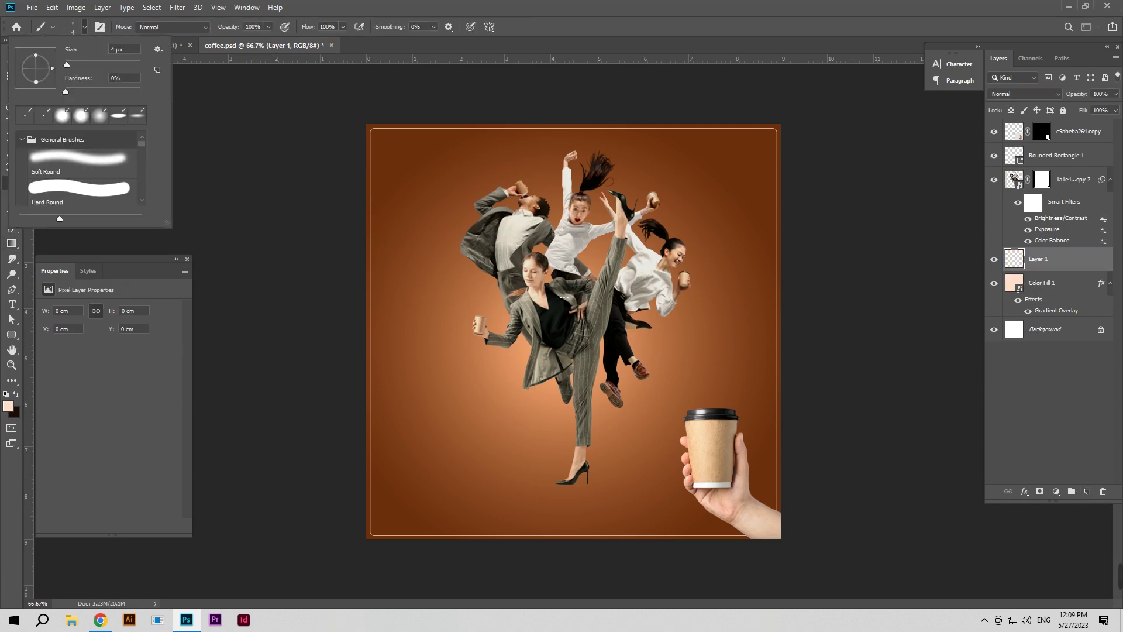
left_click(10, 406)
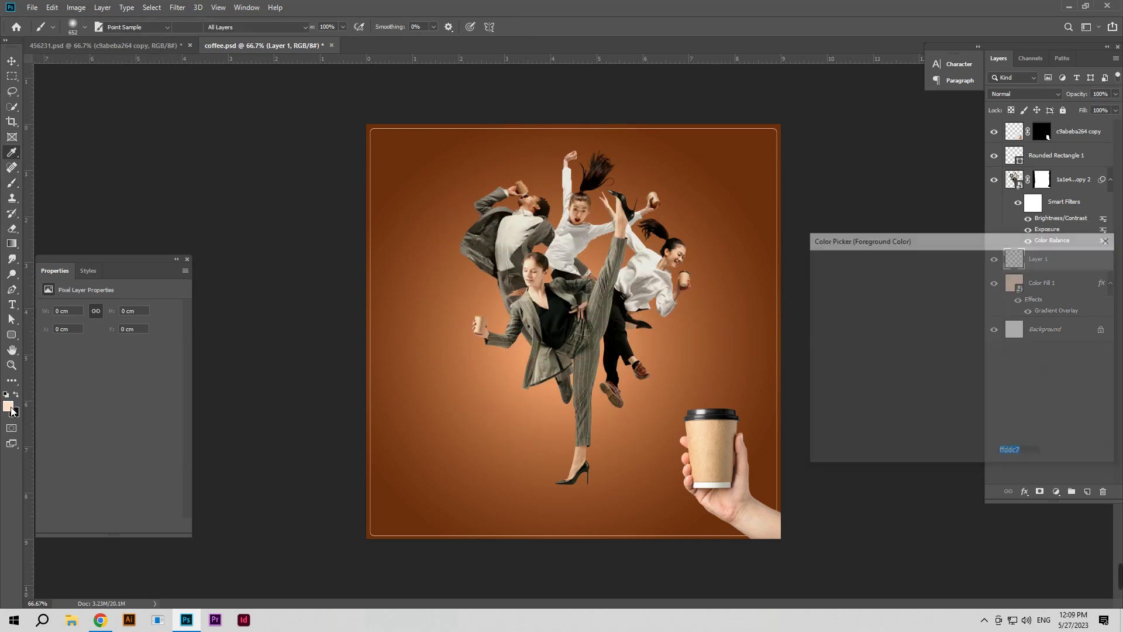
left_click_drag(845, 276, 845, 272)
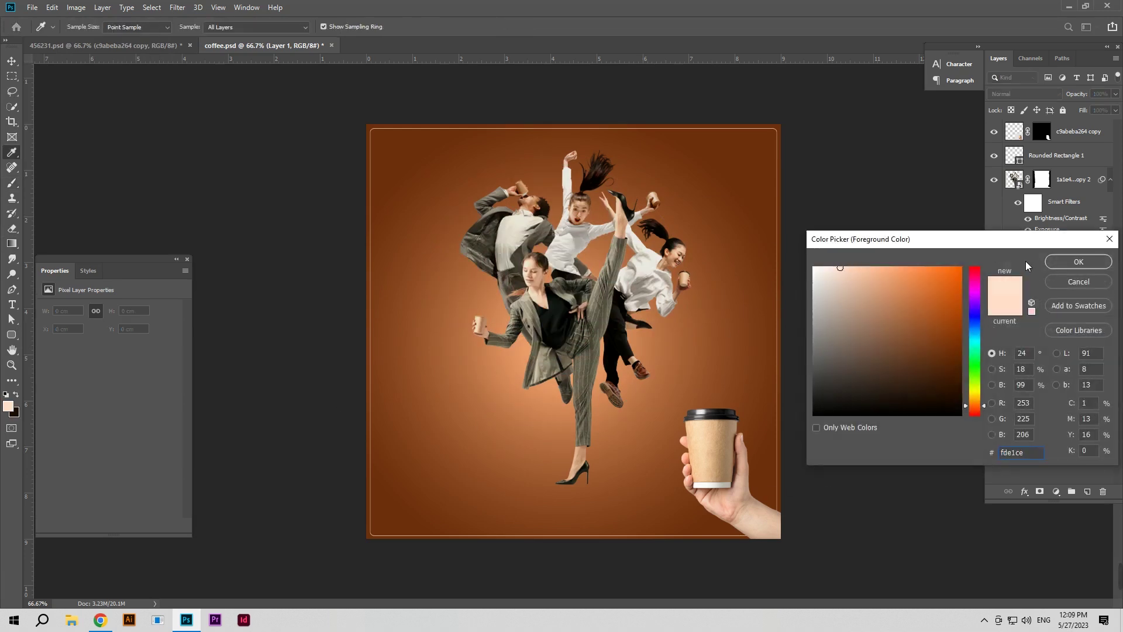
left_click(1078, 262)
Step: Paint a soft pale-peach glow behind the dancers with a ~613 px brush at 67% opacity
key("ctrl+z")
left_click(603, 351)
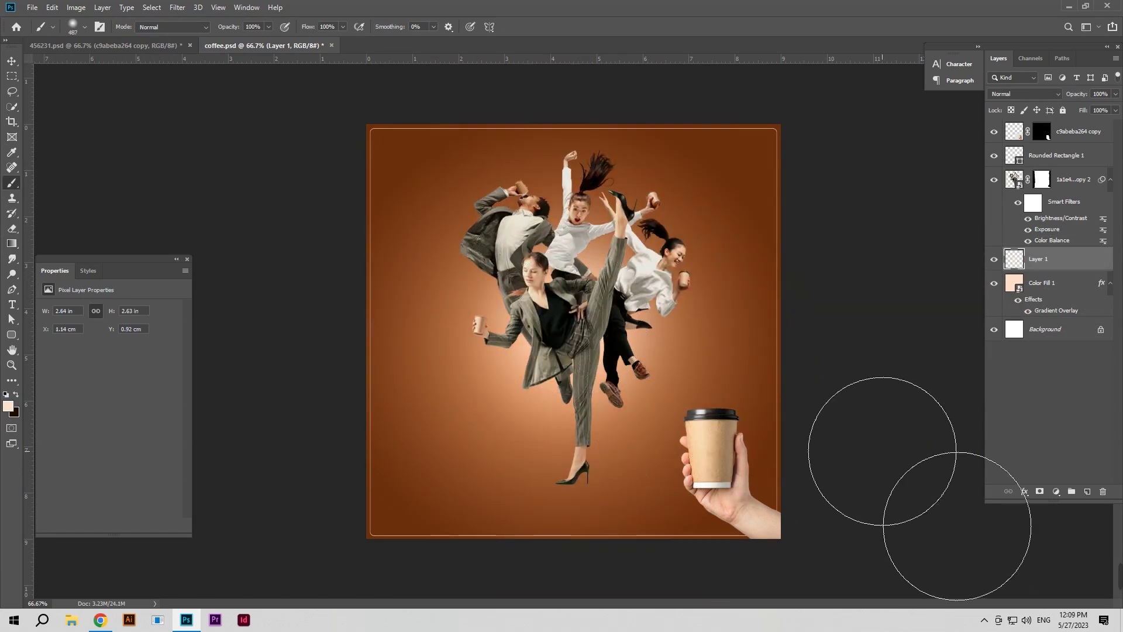
key("ctrl+z")
left_click(605, 331)
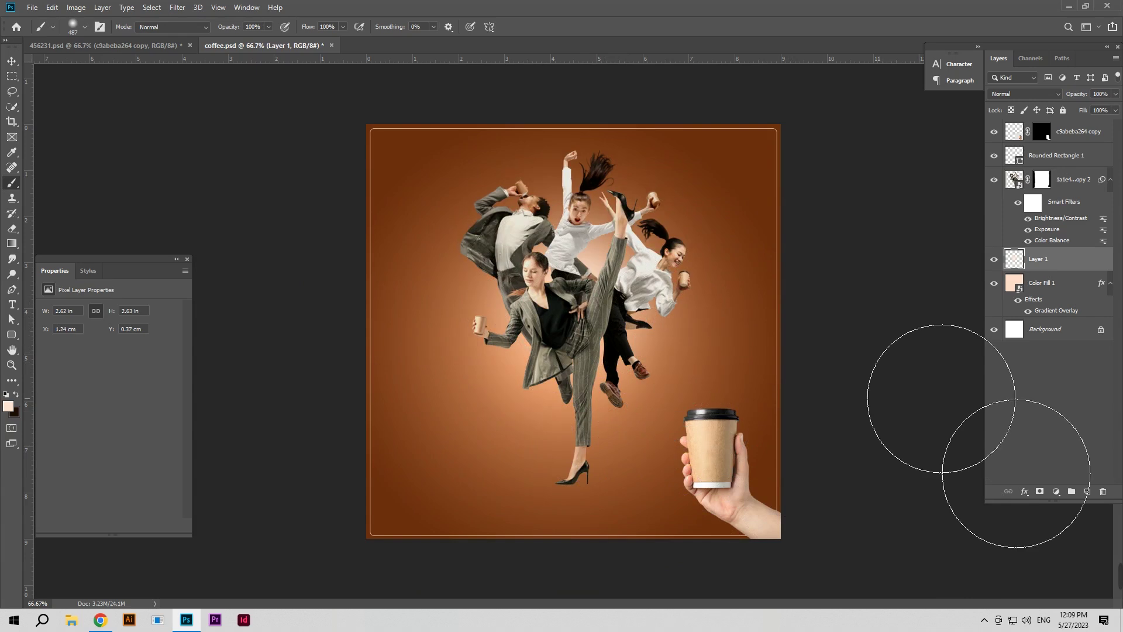
key("ctrl+z")
left_click_drag(229, 26, 212, 29)
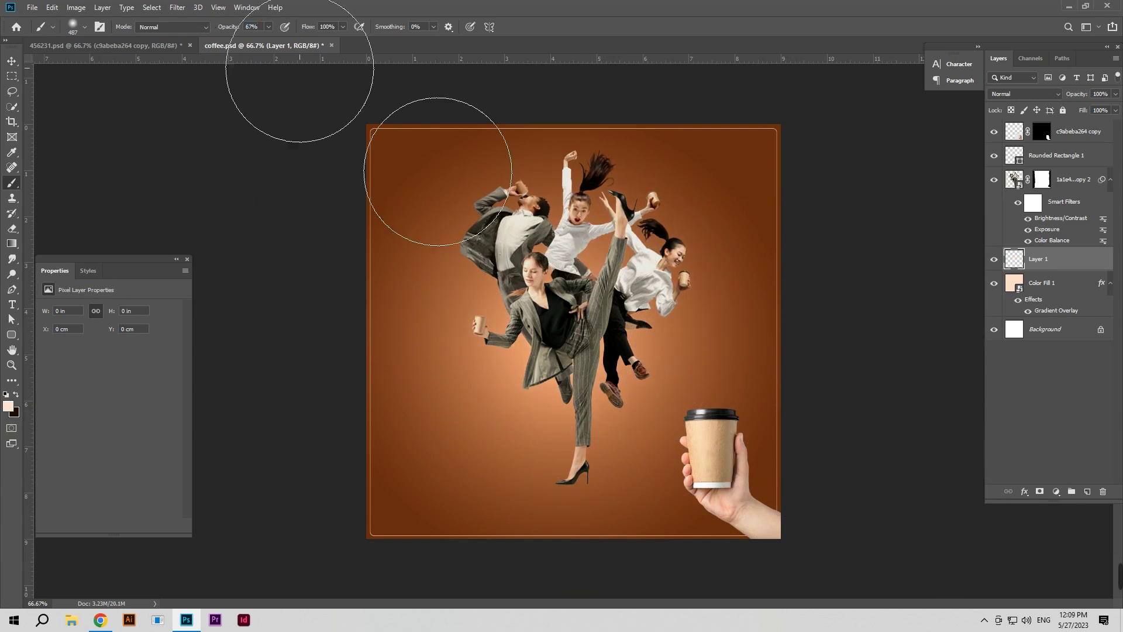
left_click(631, 340)
key("ctrl+z")
left_click_drag(588, 321, 614, 329)
left_click(614, 329)
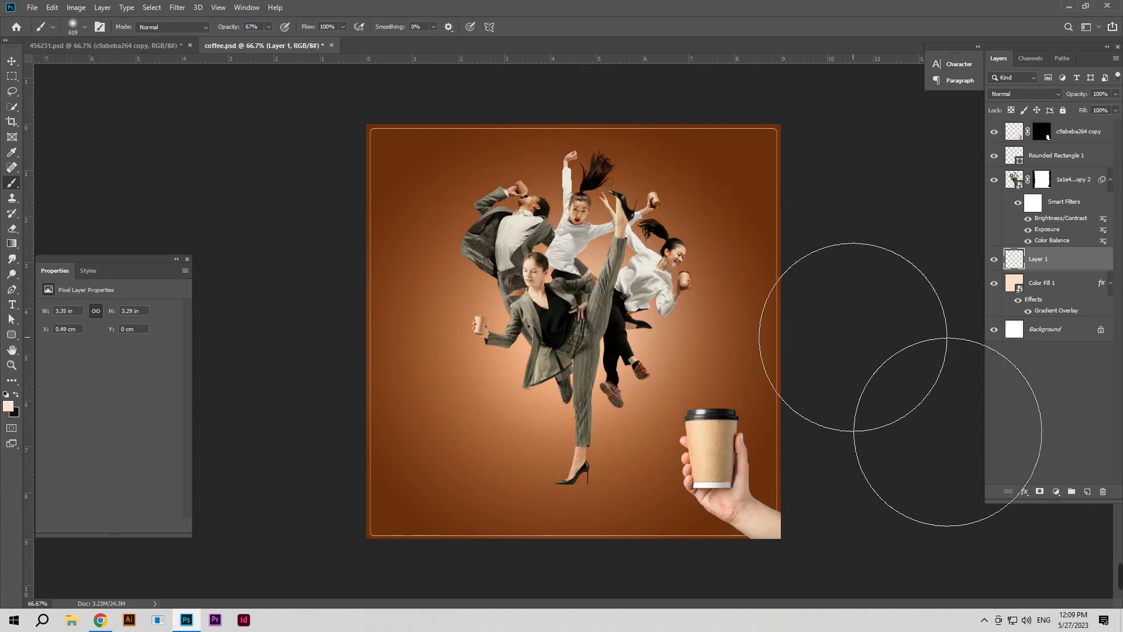
Step: Add a faint 7% opacity glow across the background, then lock Layer 1
left_click_drag(222, 30, 142, 31)
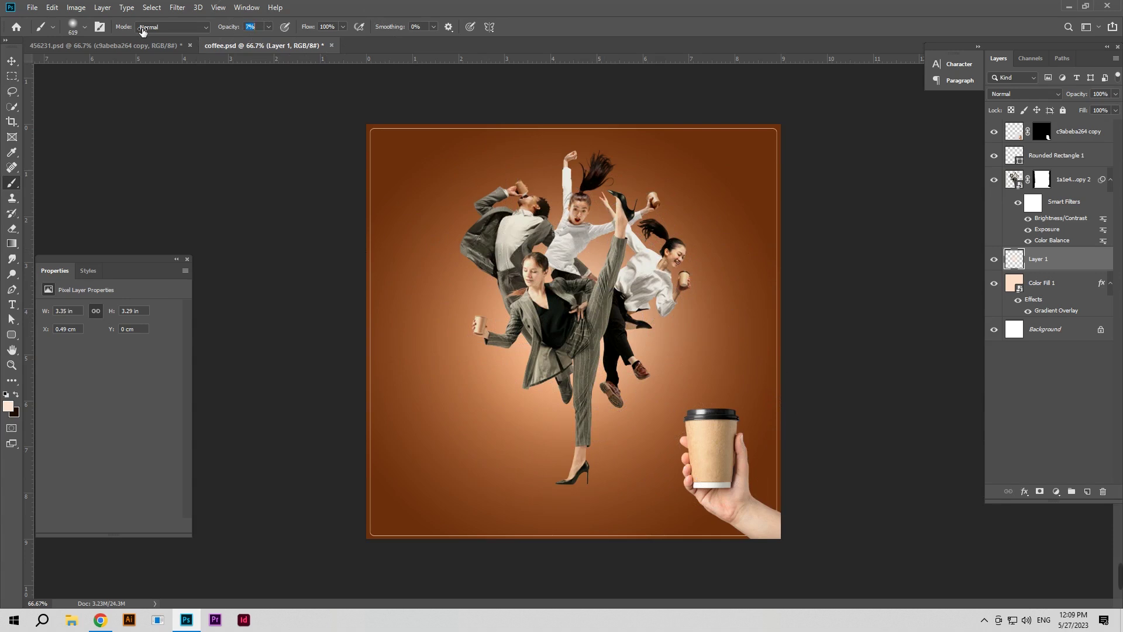
mouse_move(515, 351)
left_mouse_down()
mouse_move(687, 345)
mouse_move(591, 485)
left_mouse_up()
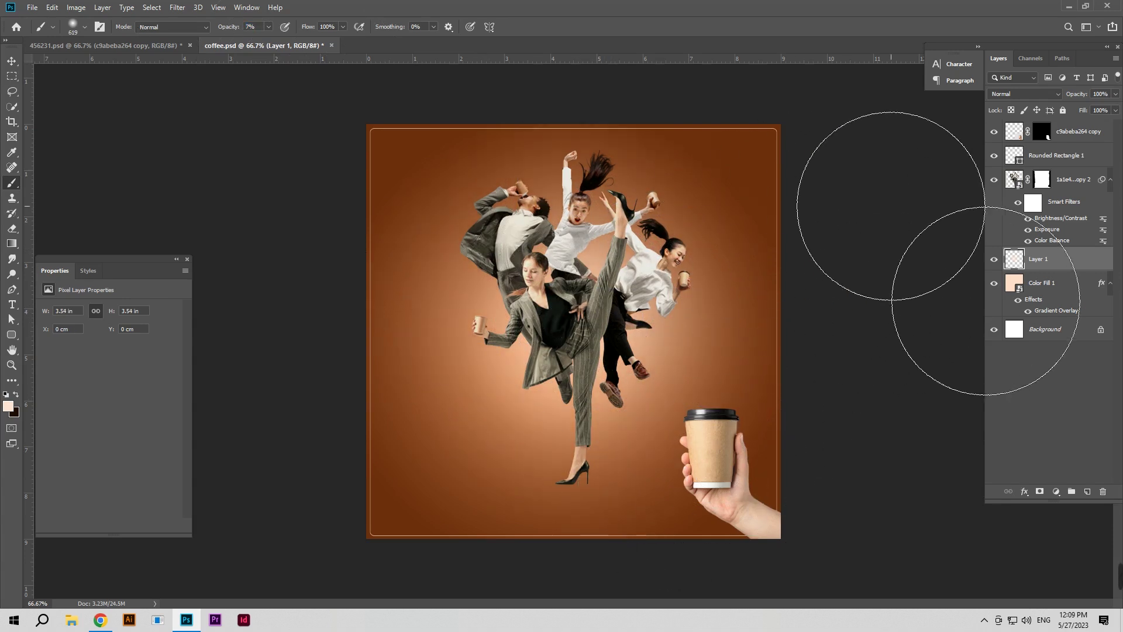
left_click(11, 60)
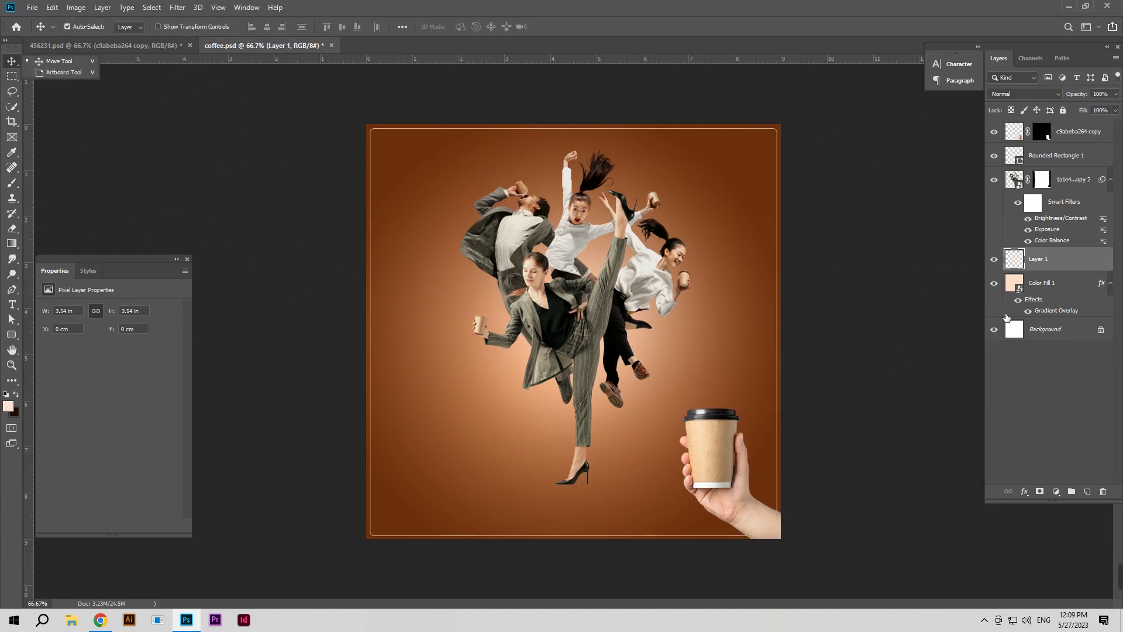
left_click(994, 259)
left_click(1063, 111)
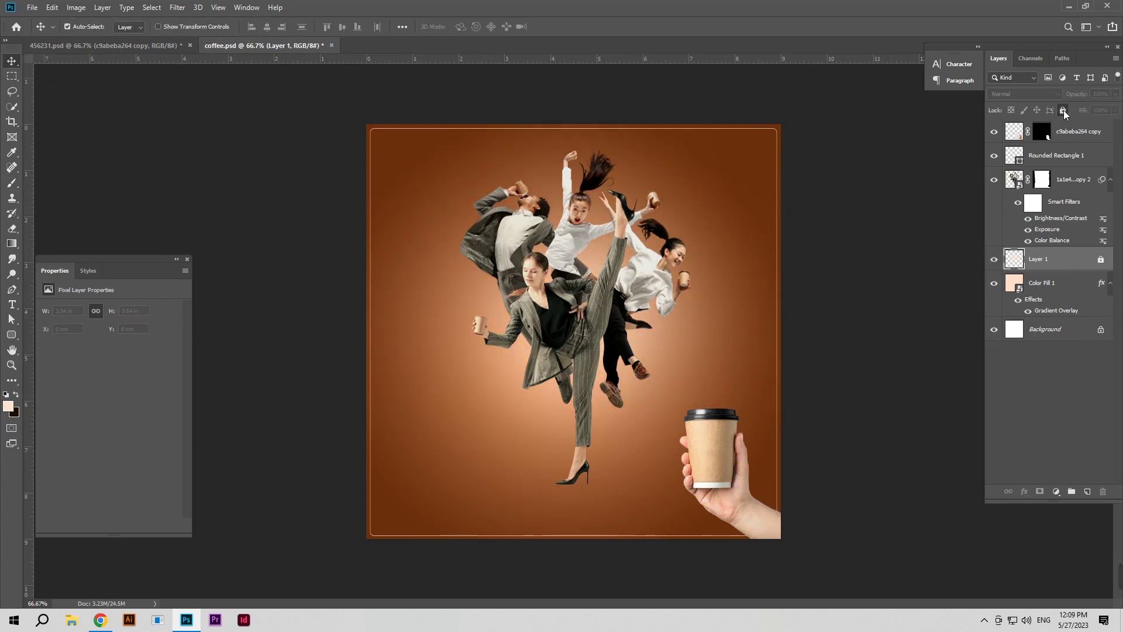
Step: Add Layer 2 at the top and set a soft brush at 11% opacity
left_click(1088, 140)
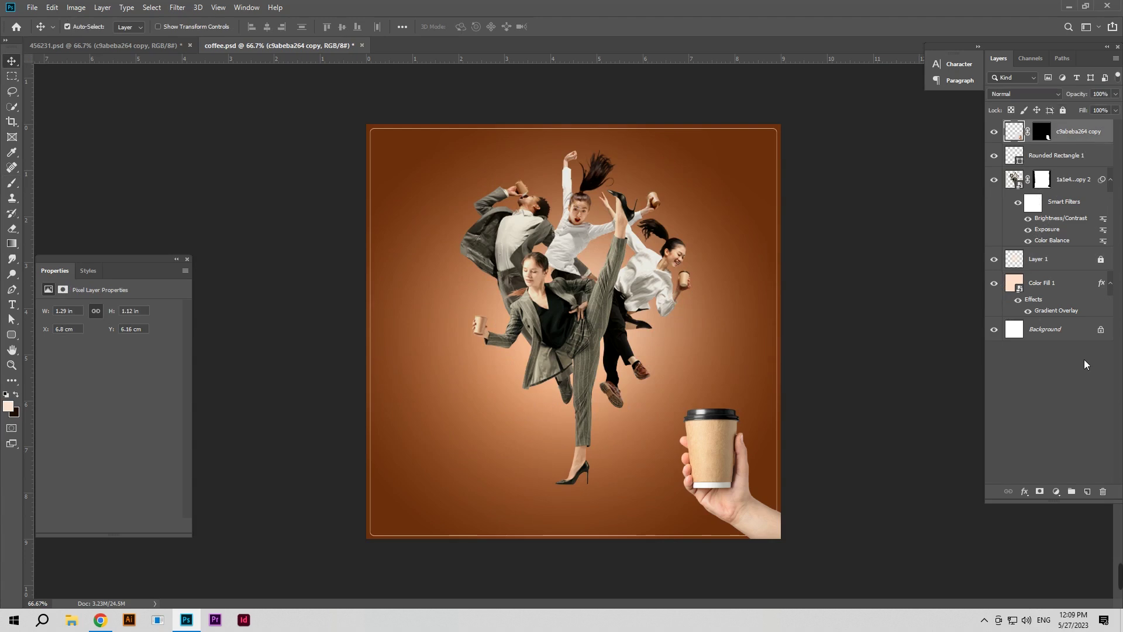
left_click(1093, 493)
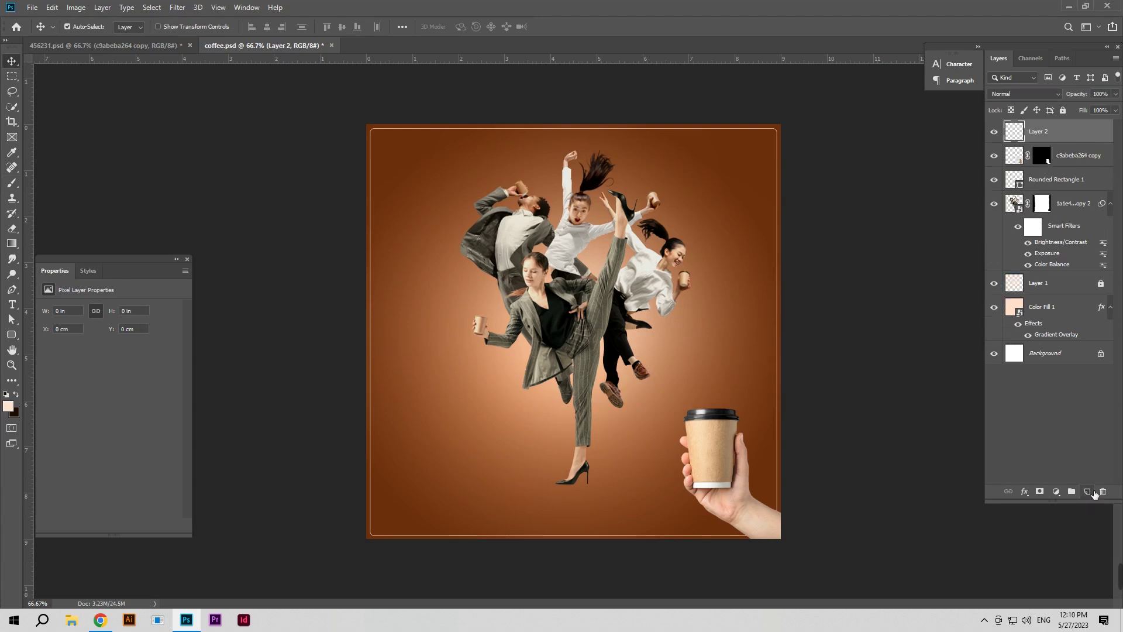
left_click(12, 183)
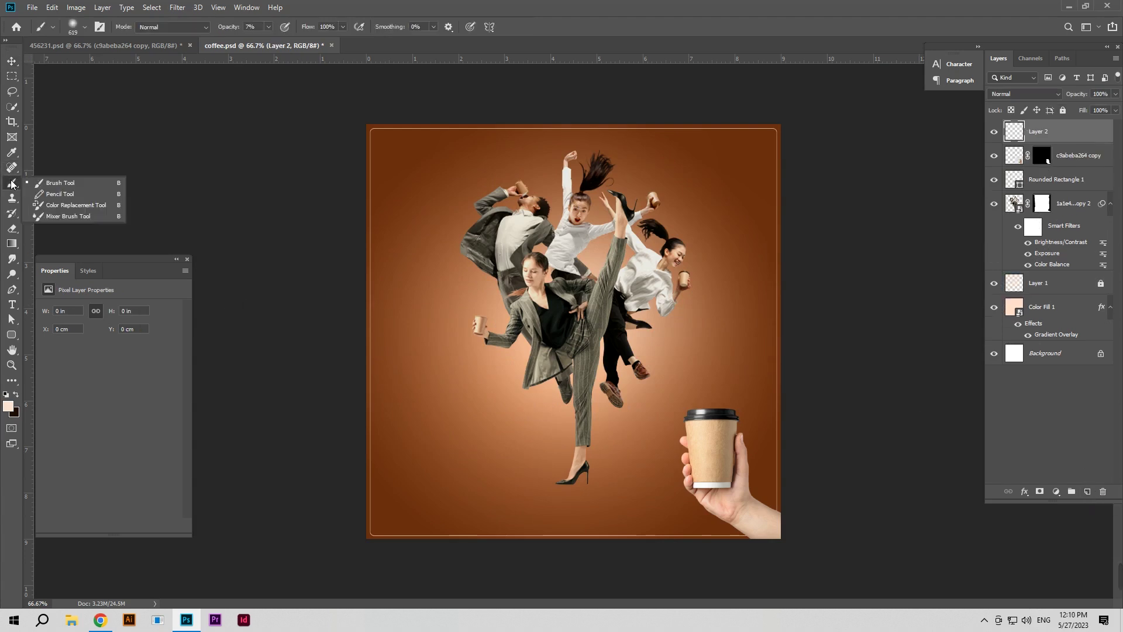
left_click_drag(228, 30, 230, 31)
mouse_move(539, 313)
left_mouse_down()
mouse_move(581, 317)
mouse_move(433, 317)
left_mouse_up()
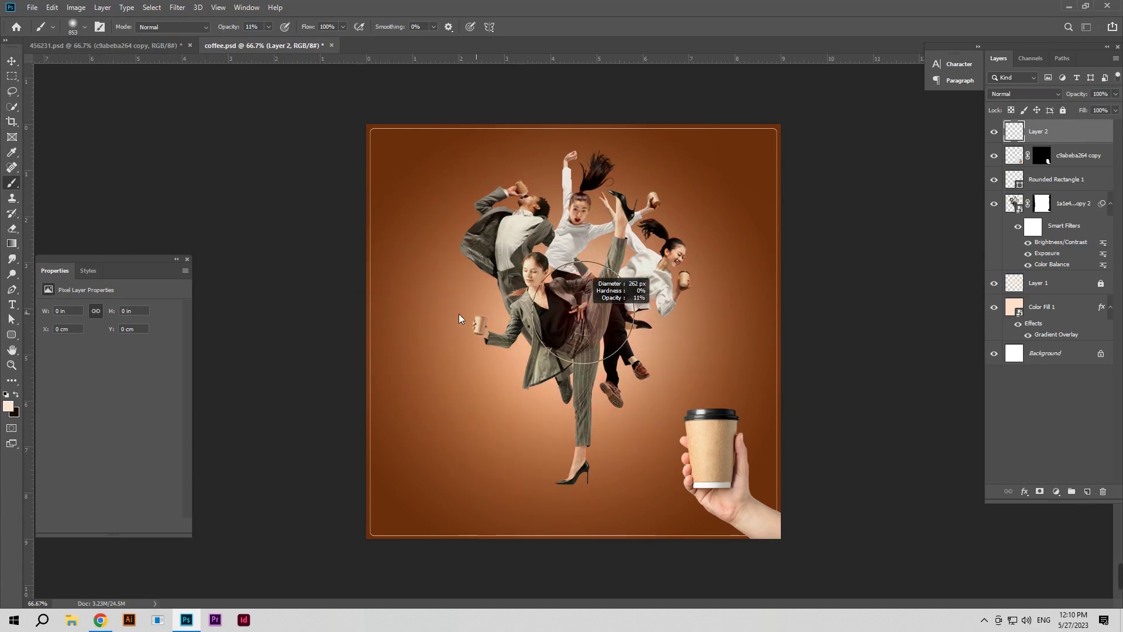
Step: Paint pale light over the woman's face and arm and the man's shoulder
left_click(611, 292)
mouse_move(635, 281)
left_mouse_down()
mouse_move(674, 266)
mouse_move(617, 227)
left_mouse_up()
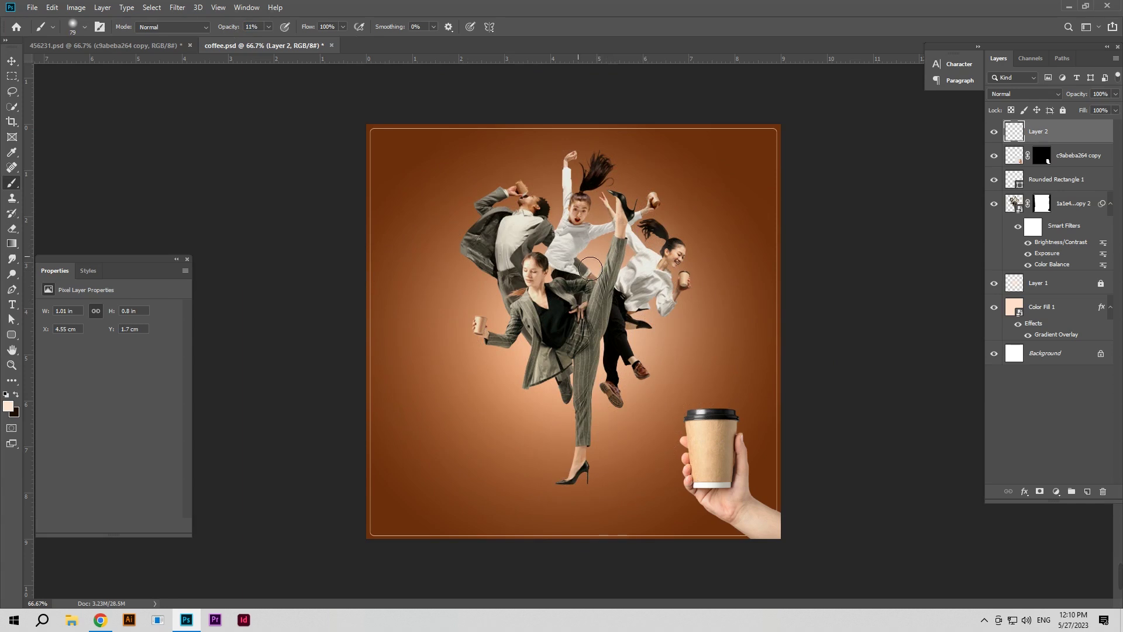
left_click_drag(543, 263, 560, 260)
mouse_move(509, 232)
left_mouse_down()
mouse_move(484, 216)
mouse_move(526, 212)
left_mouse_up()
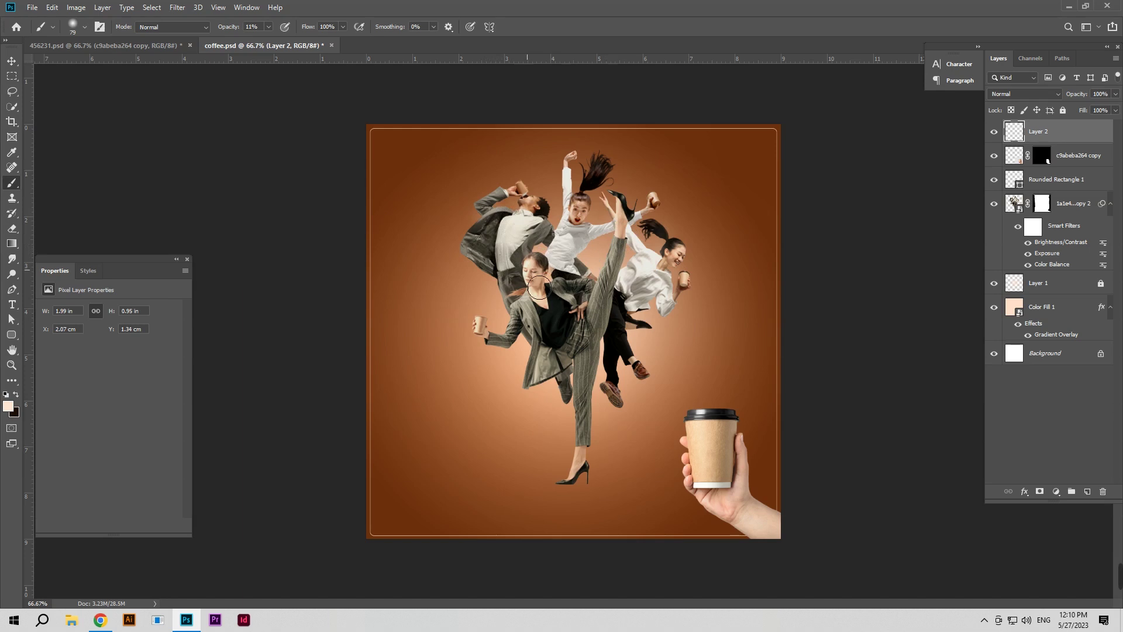
mouse_move(516, 342)
left_mouse_down()
mouse_move(491, 339)
mouse_move(579, 373)
mouse_move(614, 350)
mouse_move(628, 386)
mouse_move(648, 374)
mouse_move(590, 445)
left_mouse_up()
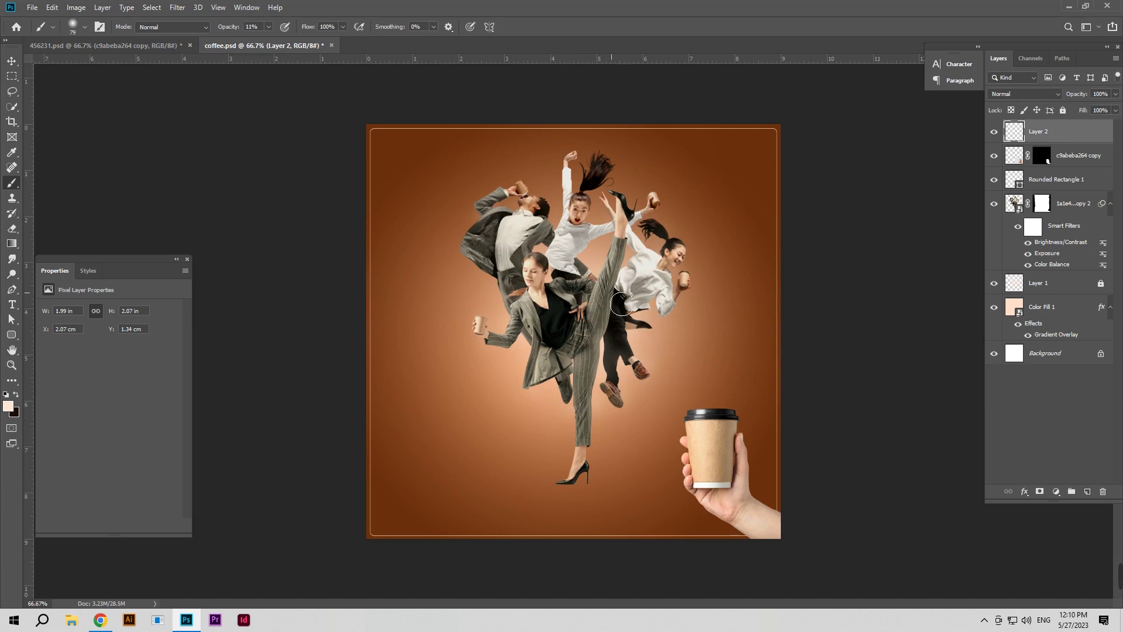
left_click_drag(553, 238, 597, 208)
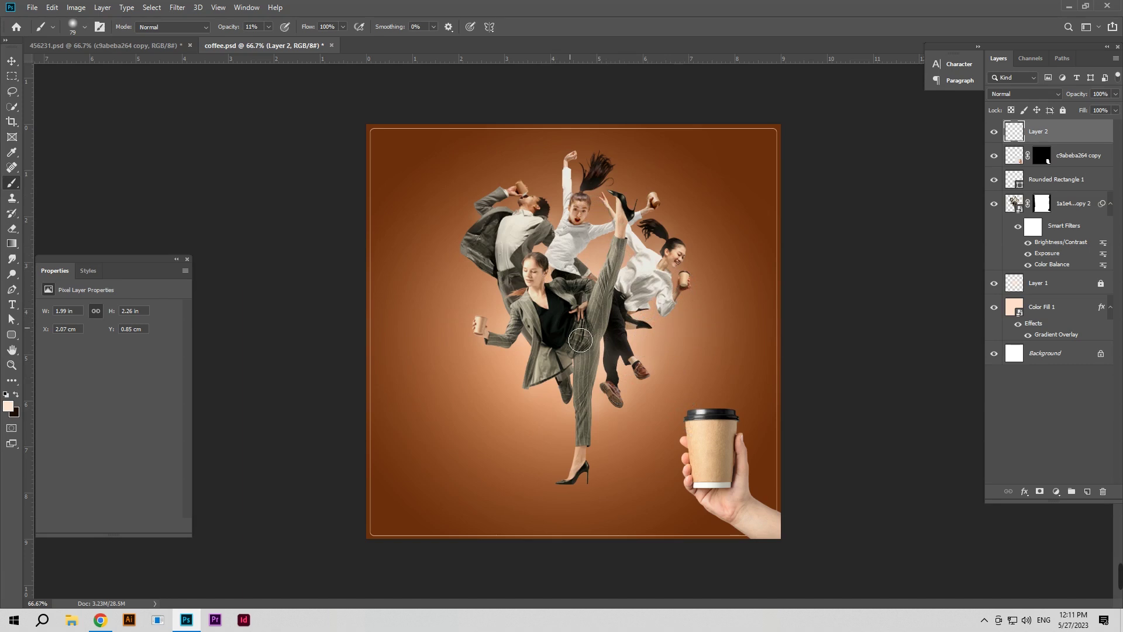
Step: Set the brush to about 115 px at 2% opacity and open Layer 2's Blending Options
left_click_drag(559, 331, 573, 341)
left_click_drag(238, 27, 231, 27)
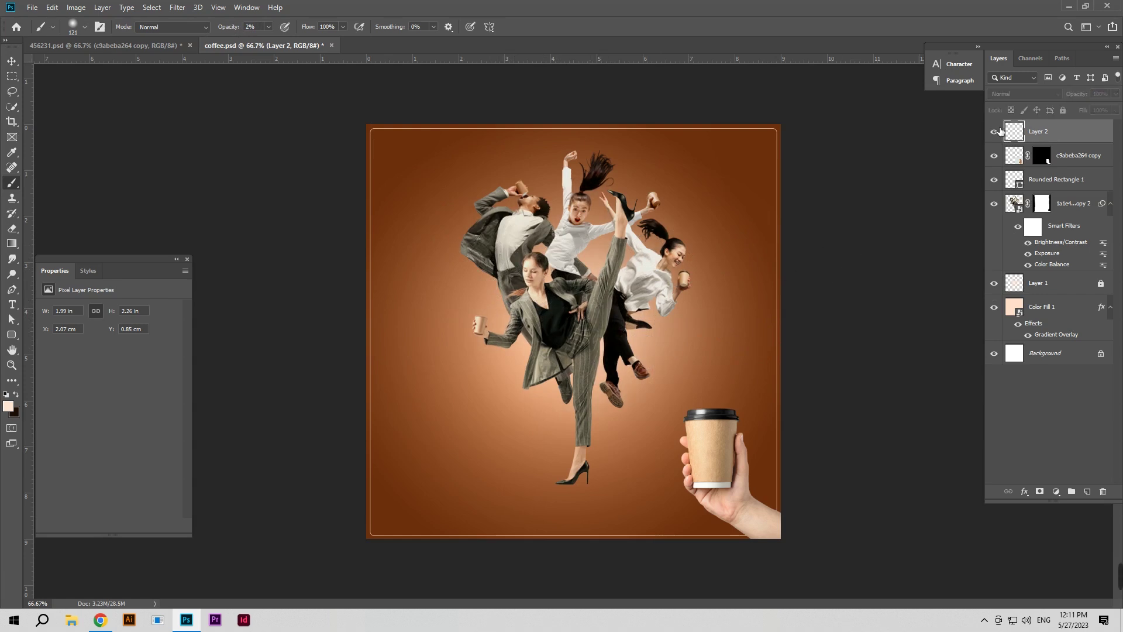
left_click(1024, 491)
left_click(1052, 379)
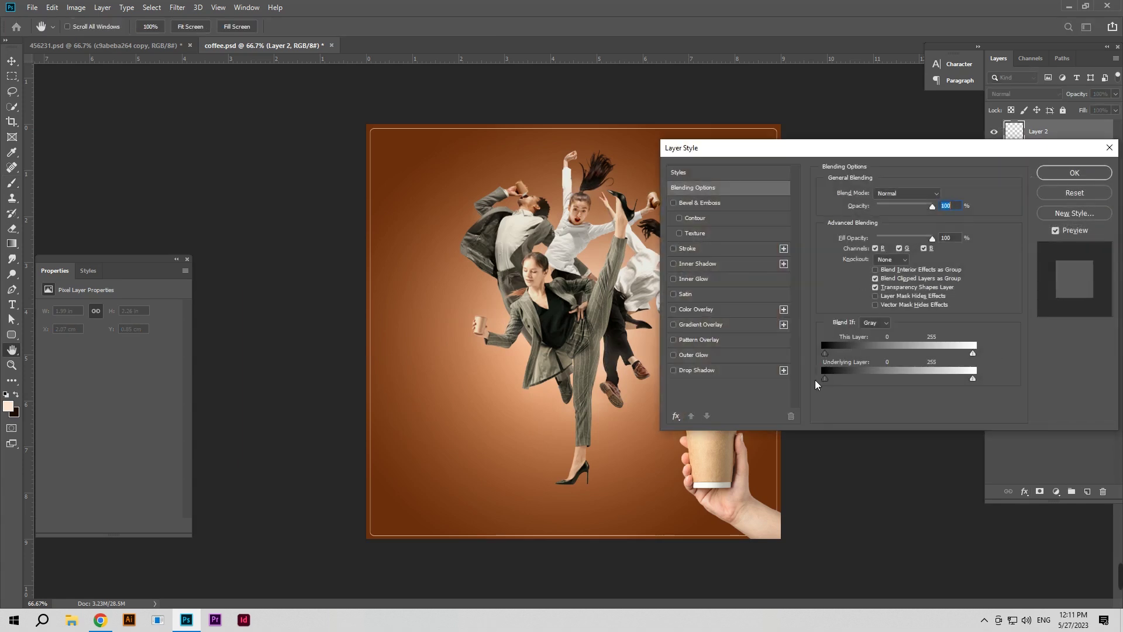
Step: Split Layer 2's Underlying Layer black Blend If slider to 0/7 and apply it
left_click_drag(824, 379, 827, 379)
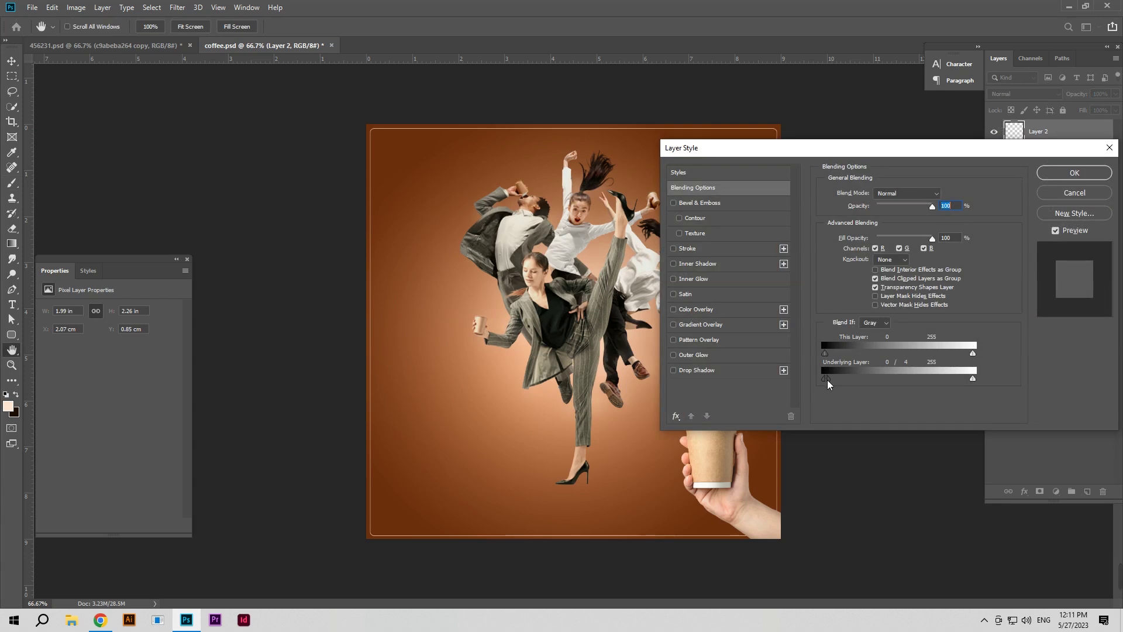
left_click_drag(829, 383, 832, 383)
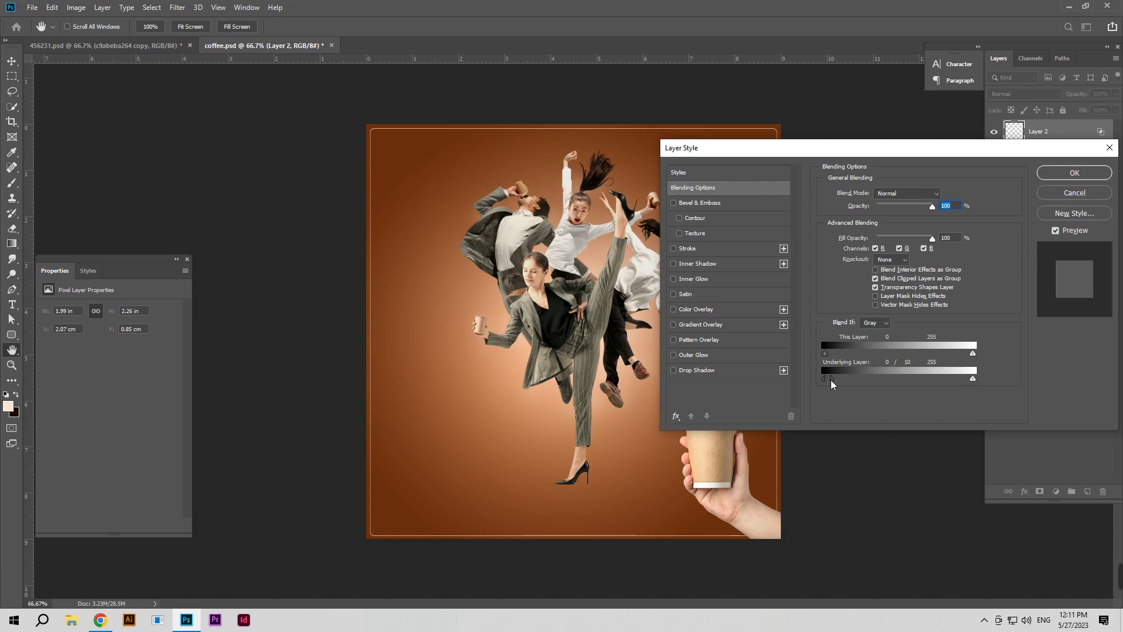
left_click_drag(835, 383, 829, 383)
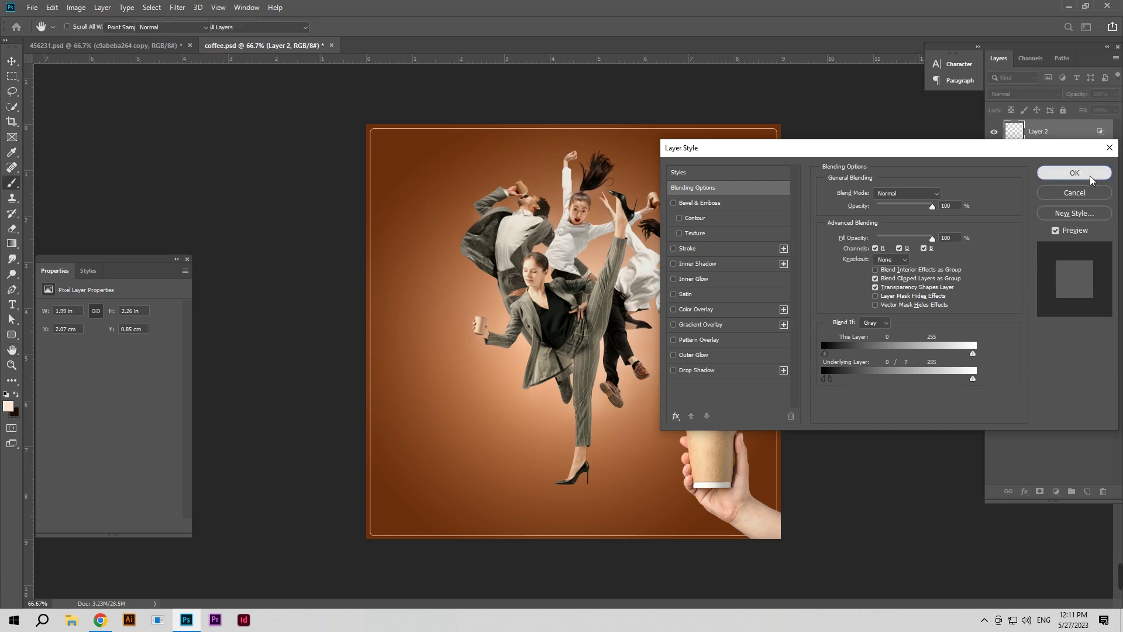
left_click(1061, 173)
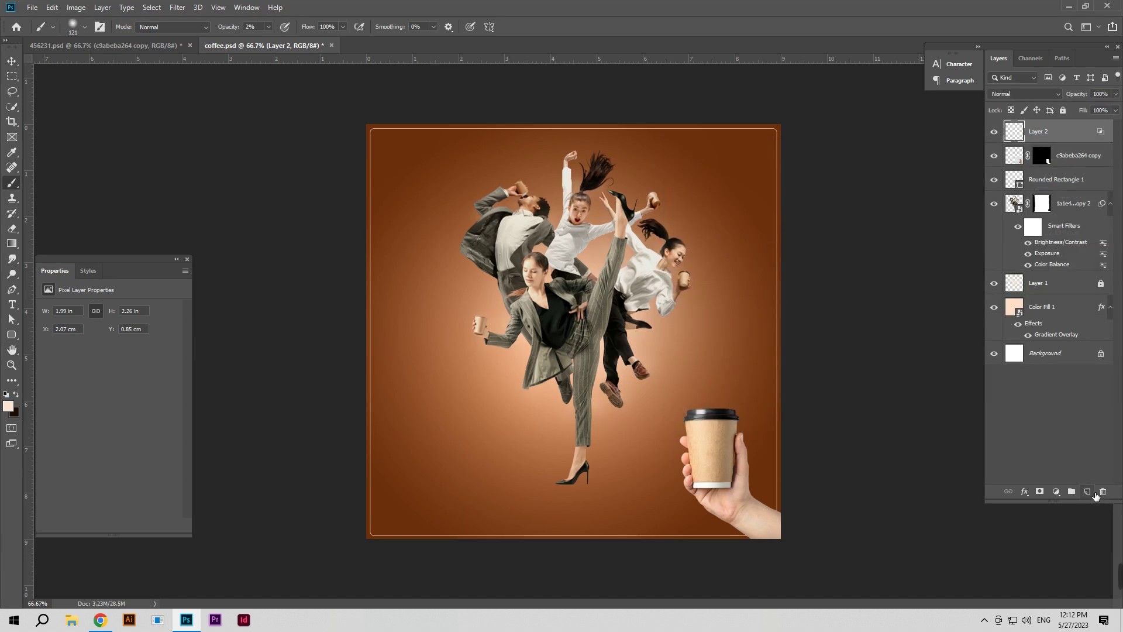
Step: Paint broad soft low-opacity light strokes across the poster on a new Layer 3
left_click(1087, 491)
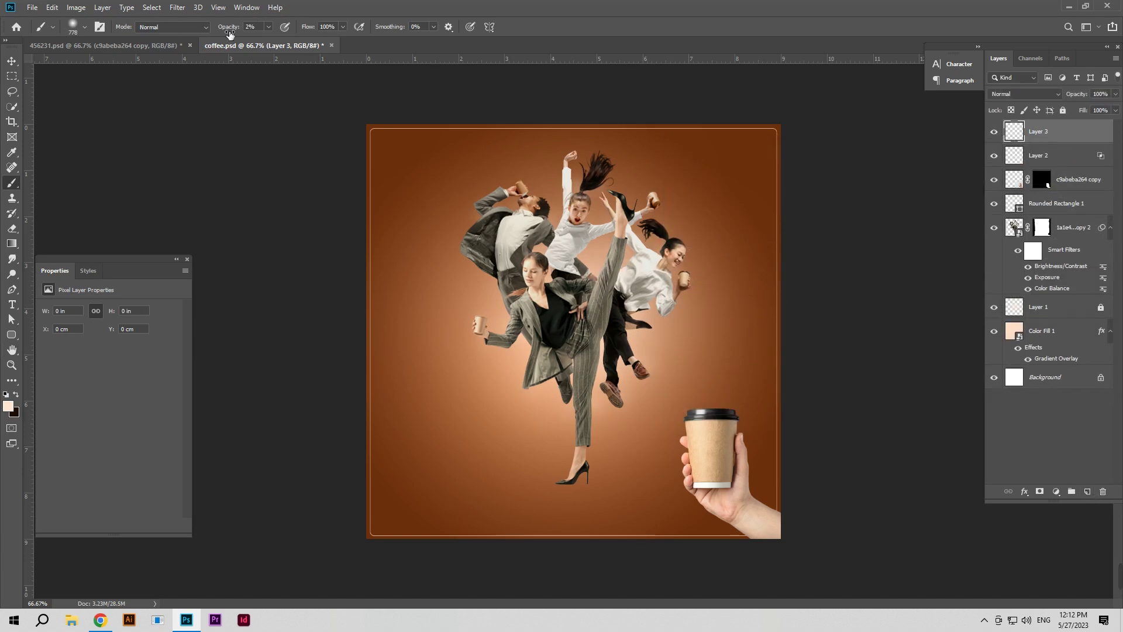
left_click(567, 267)
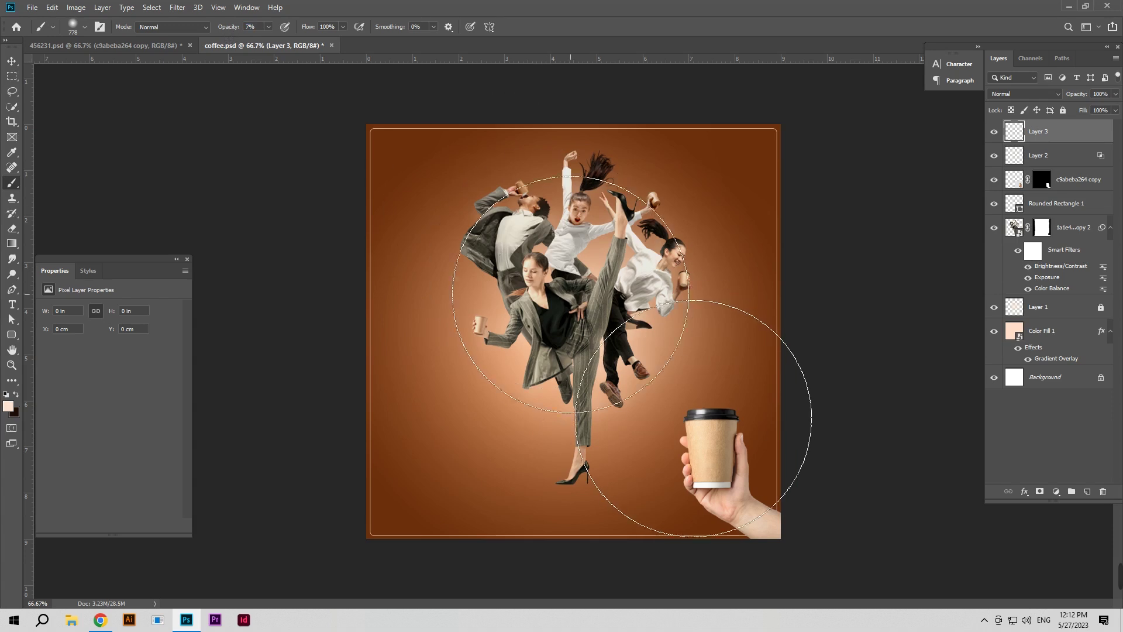
left_click_drag(567, 266, 645, 310)
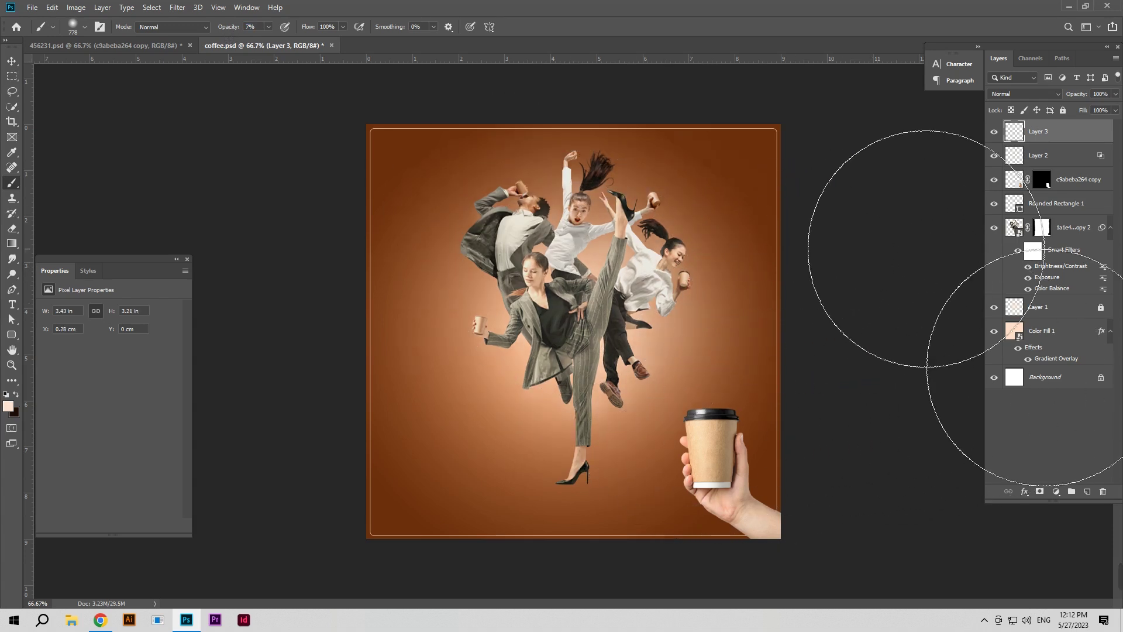
left_click_drag(614, 402, 456, 310)
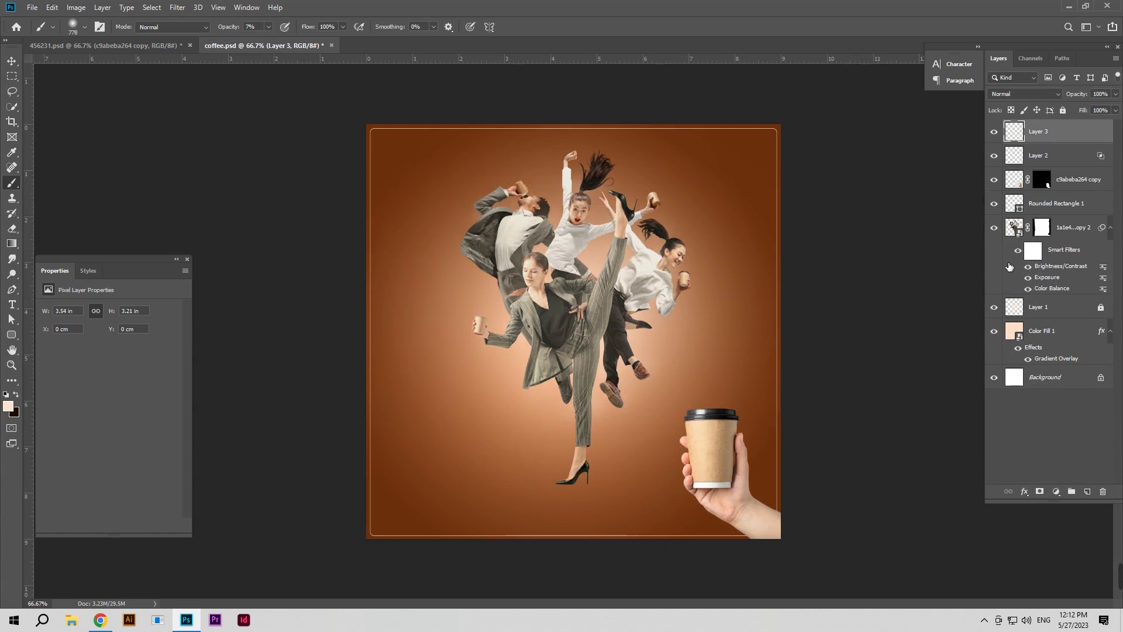
Step: Split Layer 3's Underlying Layer Blend If sliders to 0/89 and 218/255 and apply
left_click(12, 60)
left_click(1024, 491)
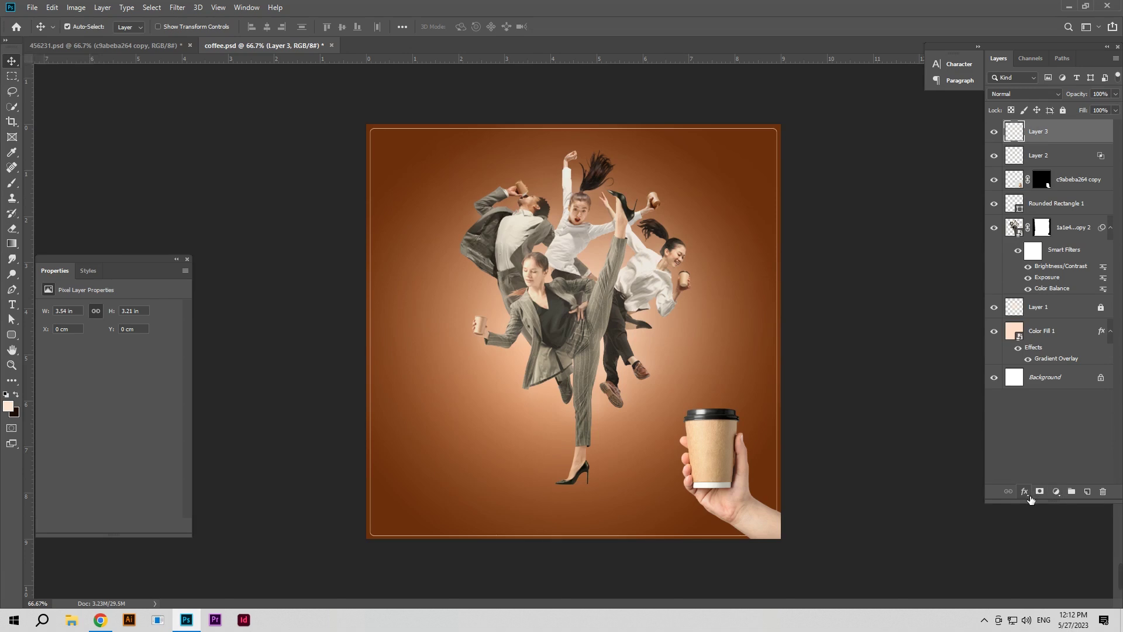
left_click(1047, 381)
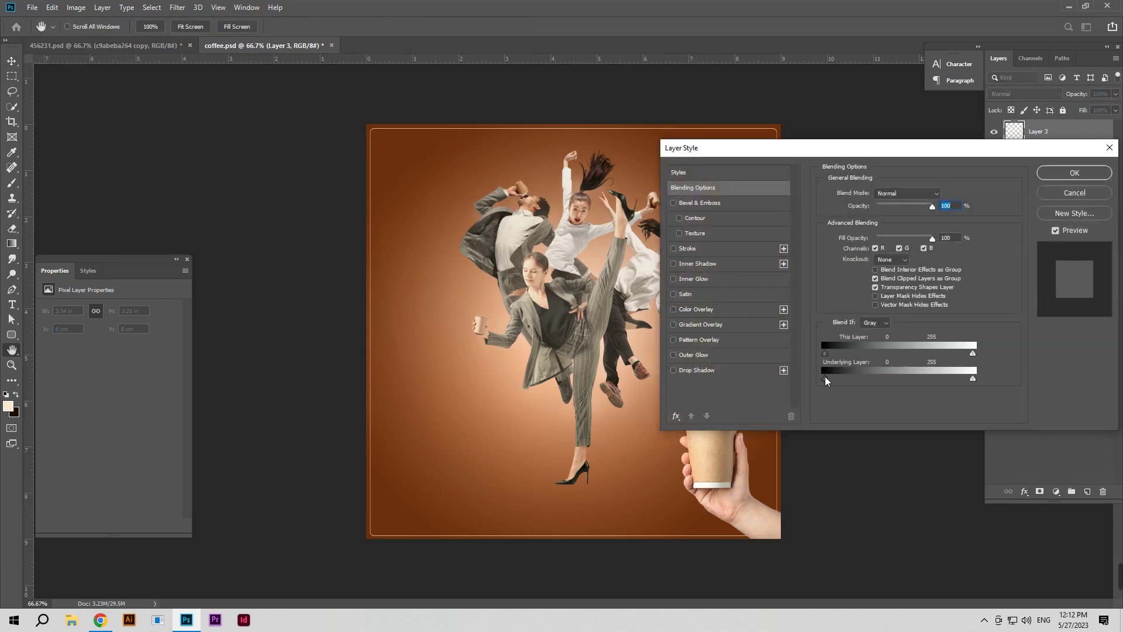
left_click_drag(825, 380, 846, 383)
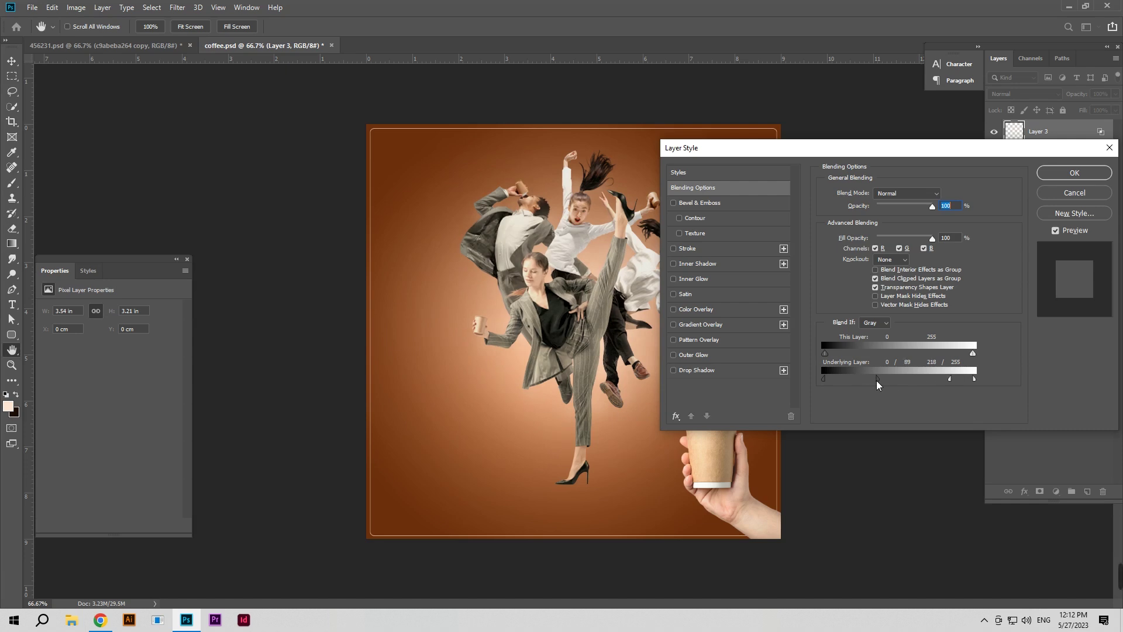
left_click(1072, 174)
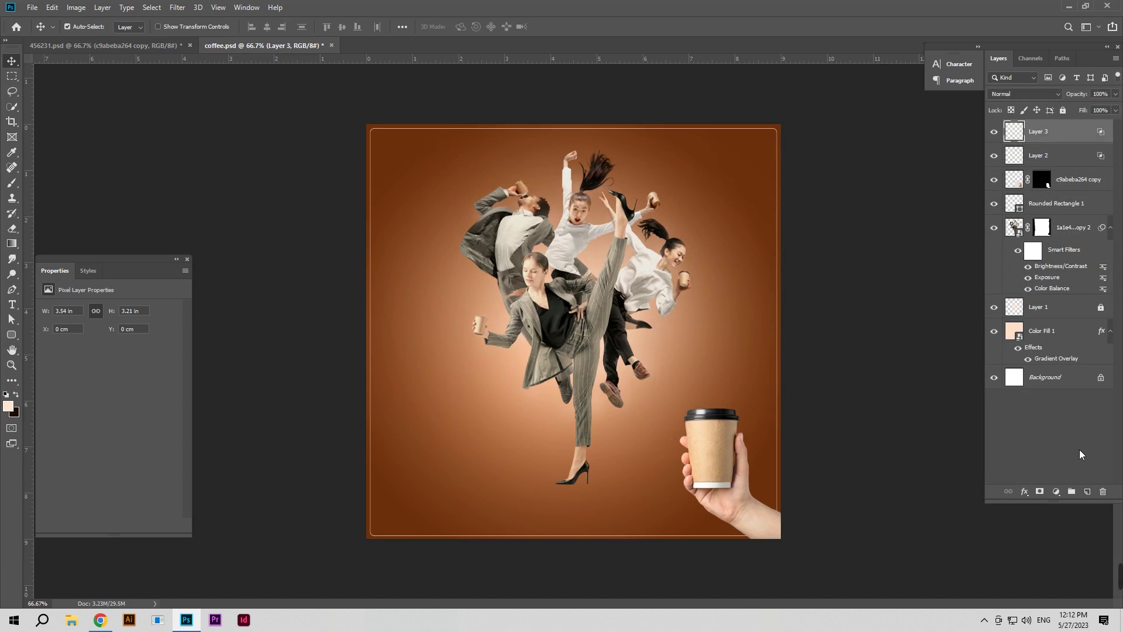
Step: Add a warming Photo Filter adjustment layer on top and lock it
left_click(1056, 495)
left_click(1066, 412)
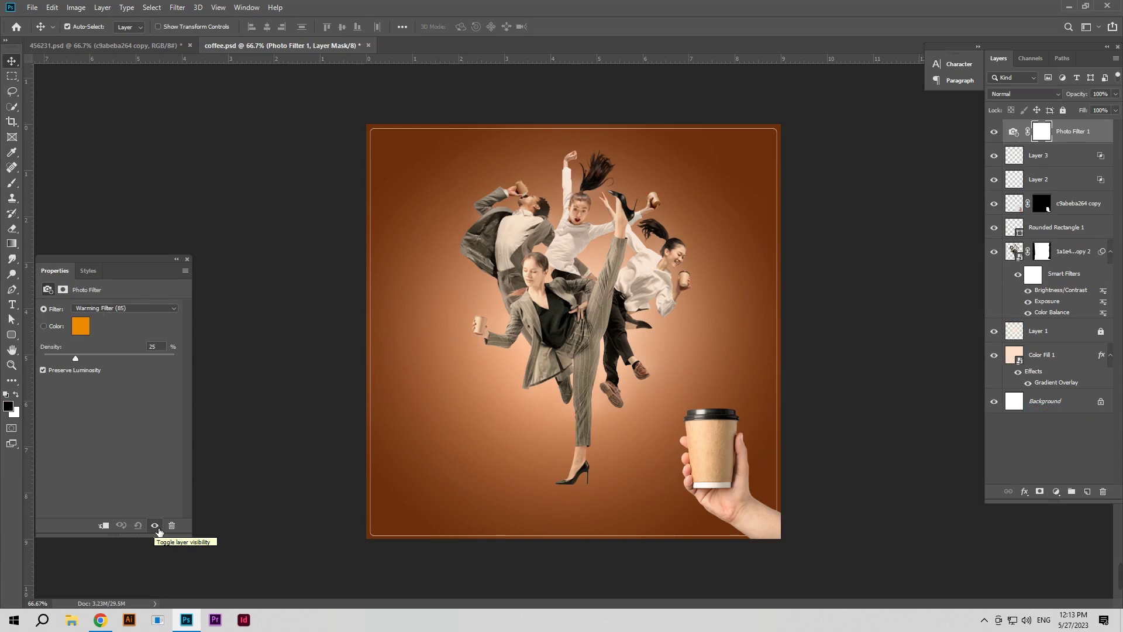
left_click(1063, 110)
Step: Lower Layer 3's opacity to 67% and add an empty Layer 4 above Layer 1
left_click(749, 255)
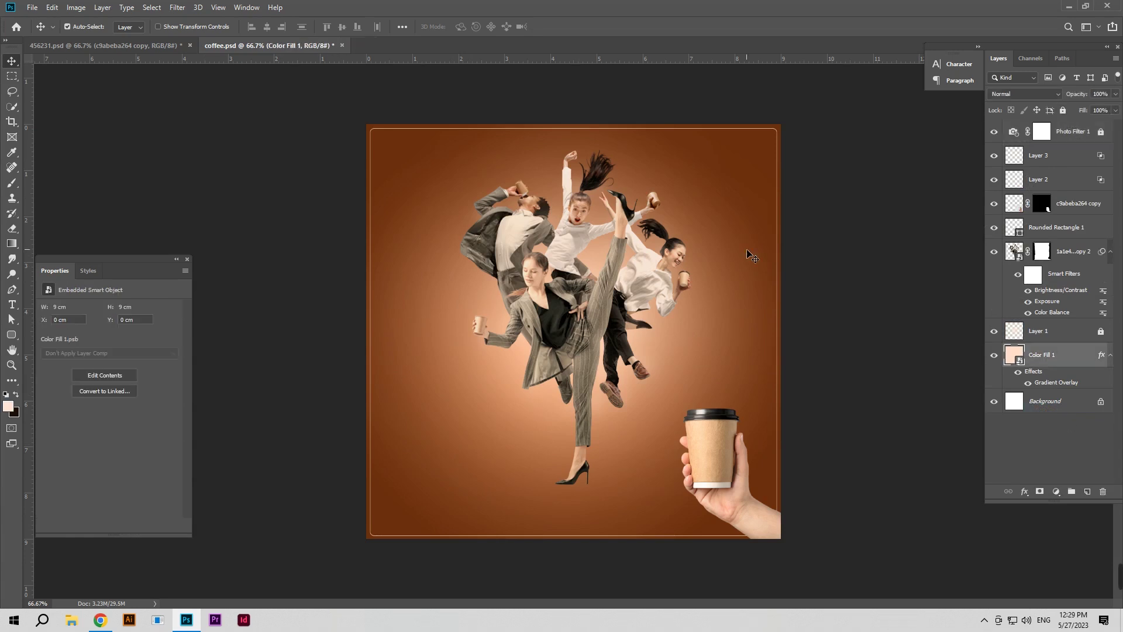
left_click(1018, 159)
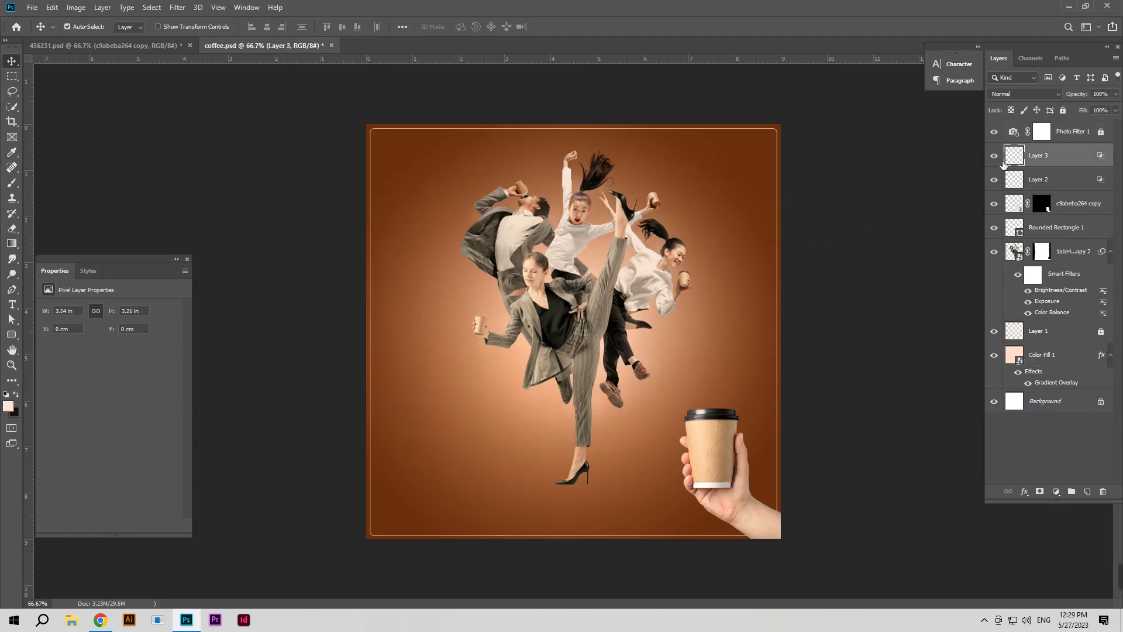
left_click_drag(1081, 99, 1074, 102)
left_click(994, 155)
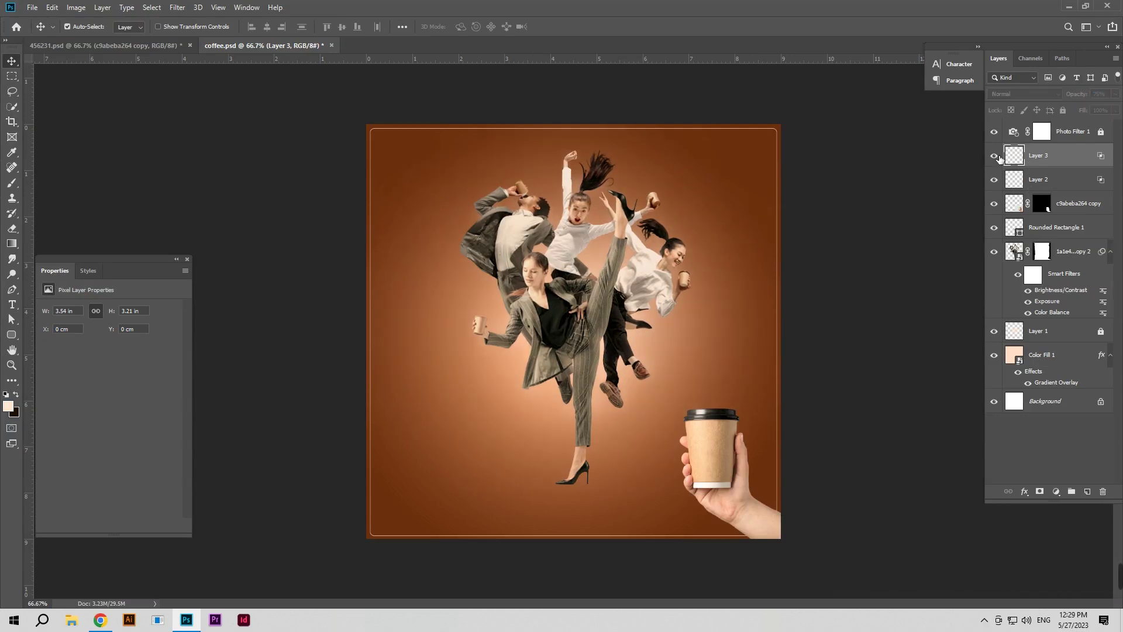
left_click_drag(1081, 89, 1082, 98)
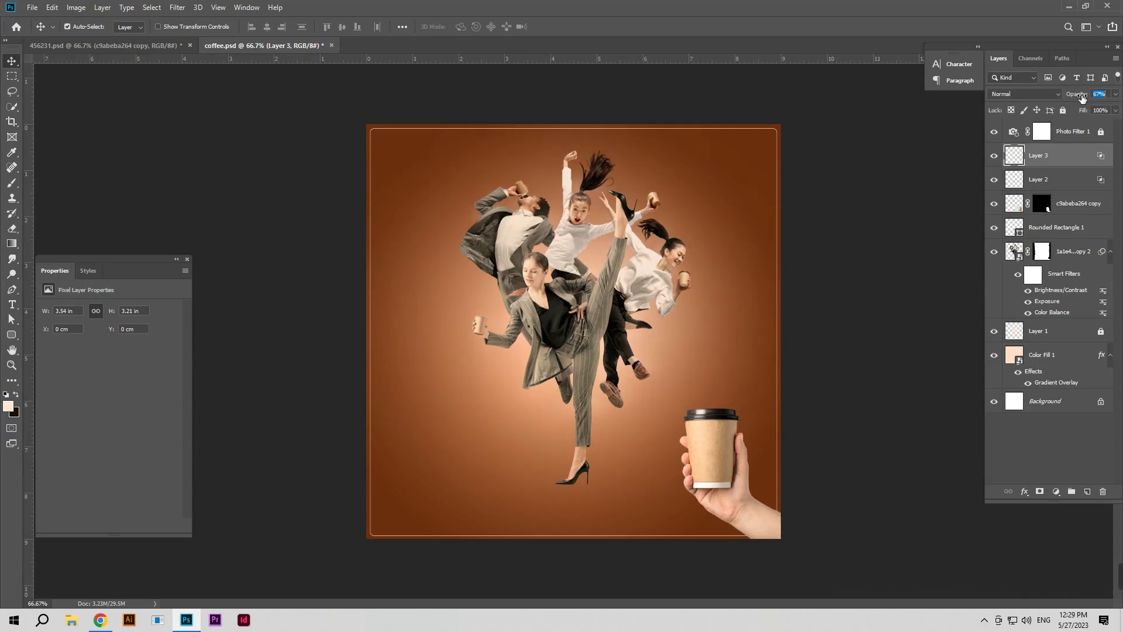
left_click(993, 164)
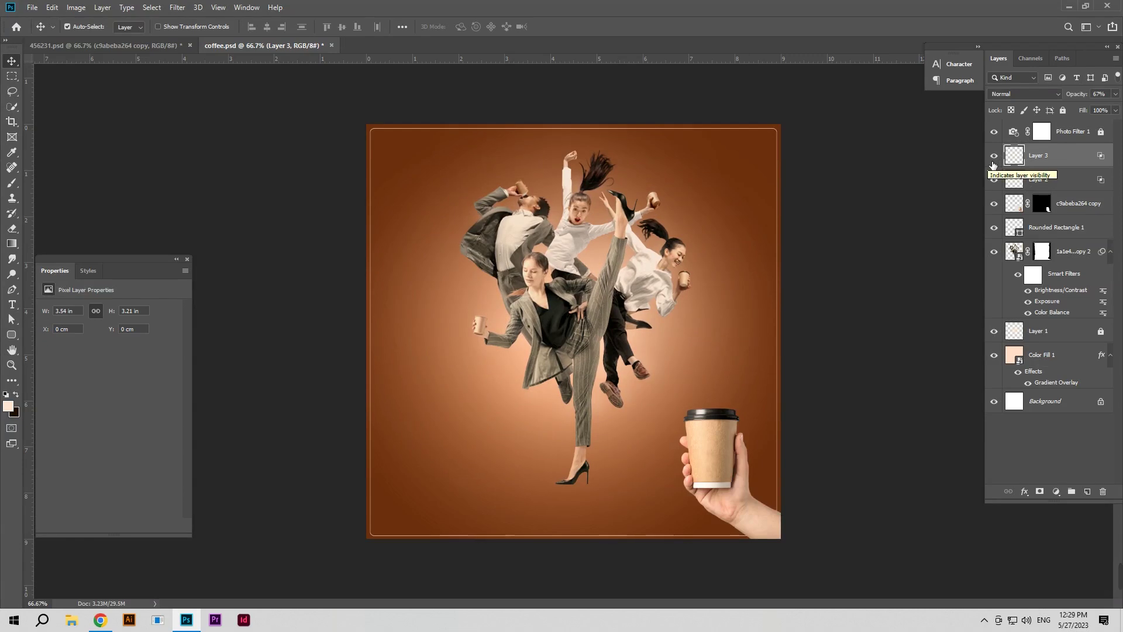
left_click(1062, 331)
left_click(1087, 491)
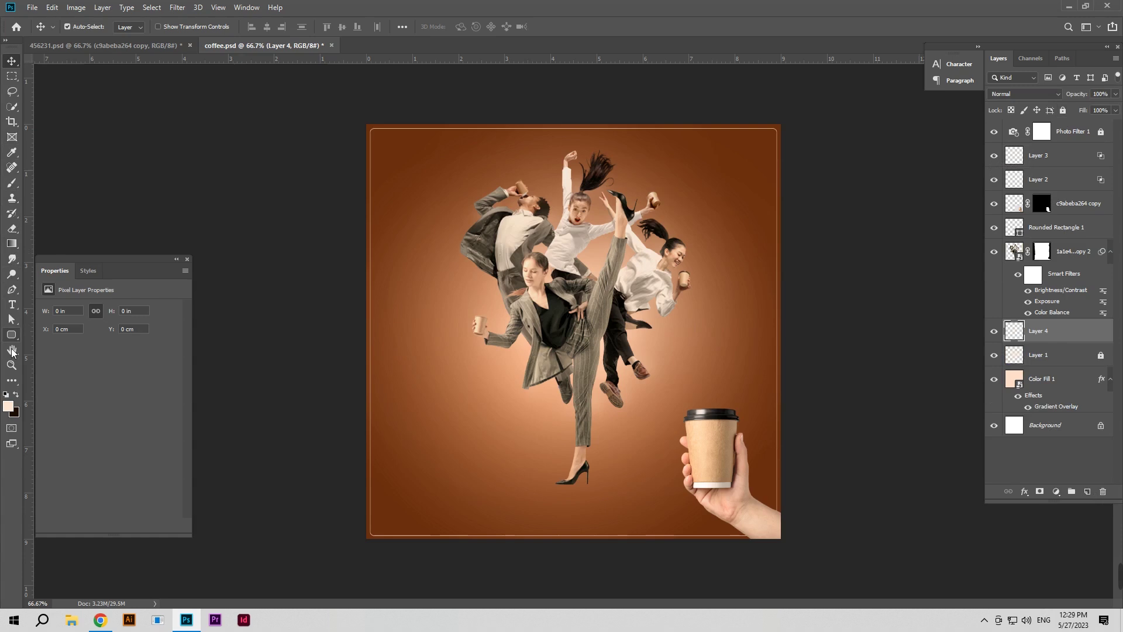
Step: Draw a tapered Pen path from the dancer's heel to the bottom edge and make it a selection
left_click(12, 289)
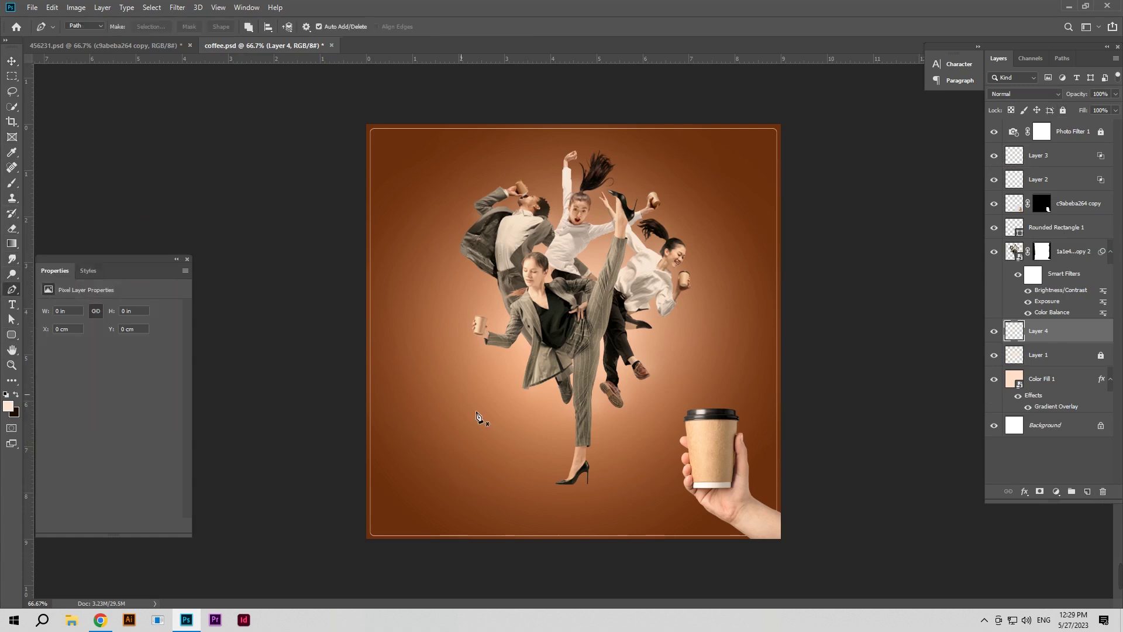
left_click(557, 484)
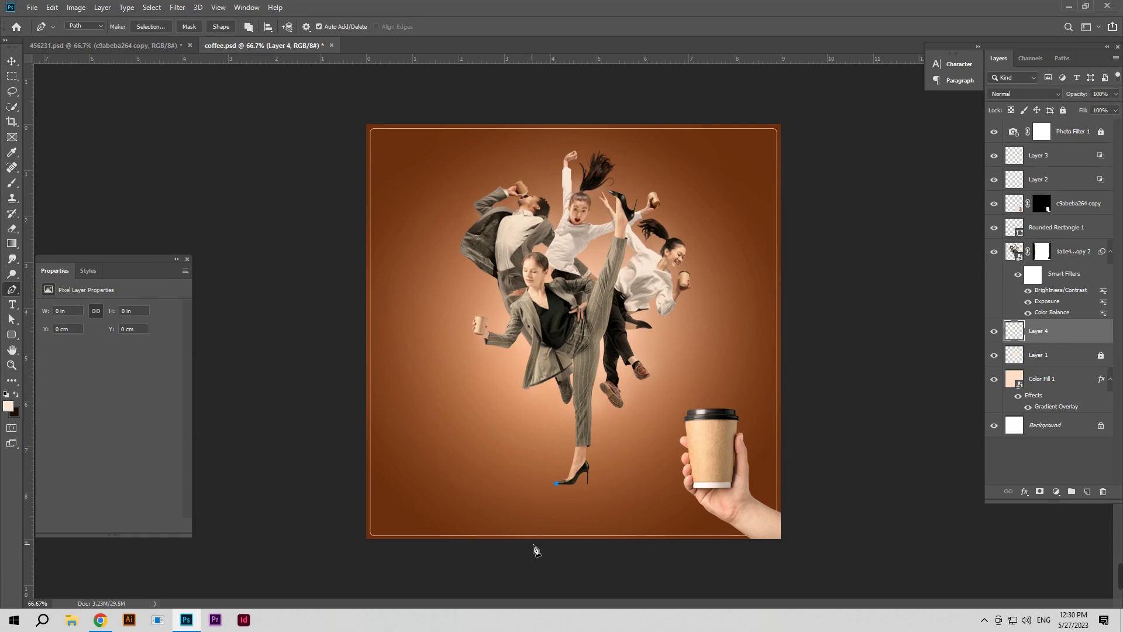
left_click(587, 545)
left_click(556, 488)
right_click(559, 490)
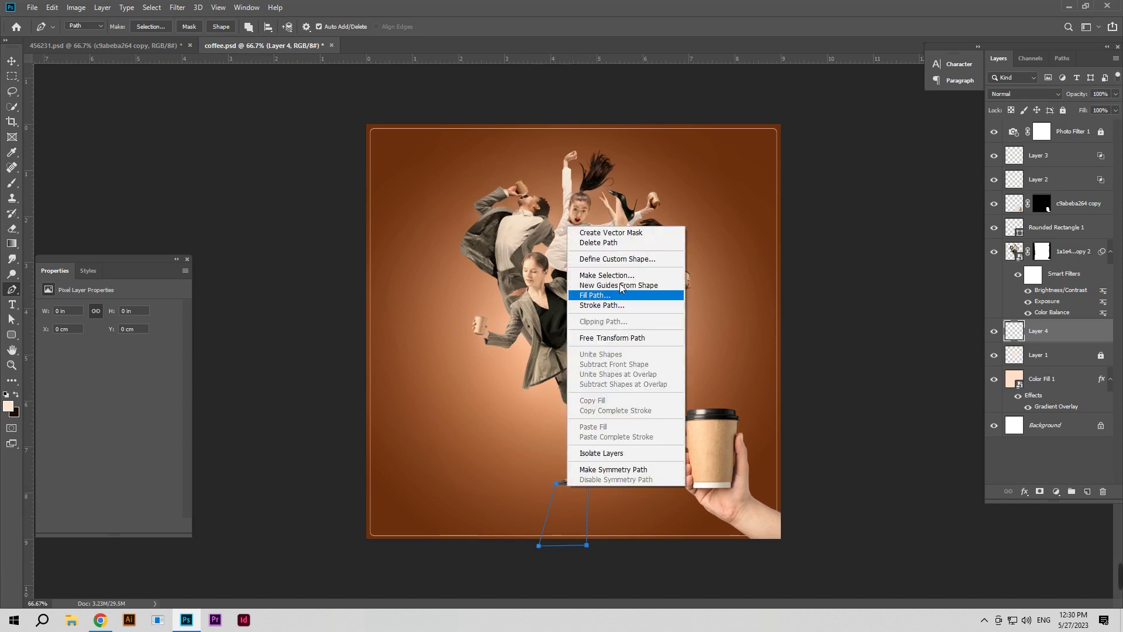
left_click(620, 279)
key("Return")
Step: Fill the selection with a #130802 Solid Color layer and convert it to a smart object
left_click(1056, 491)
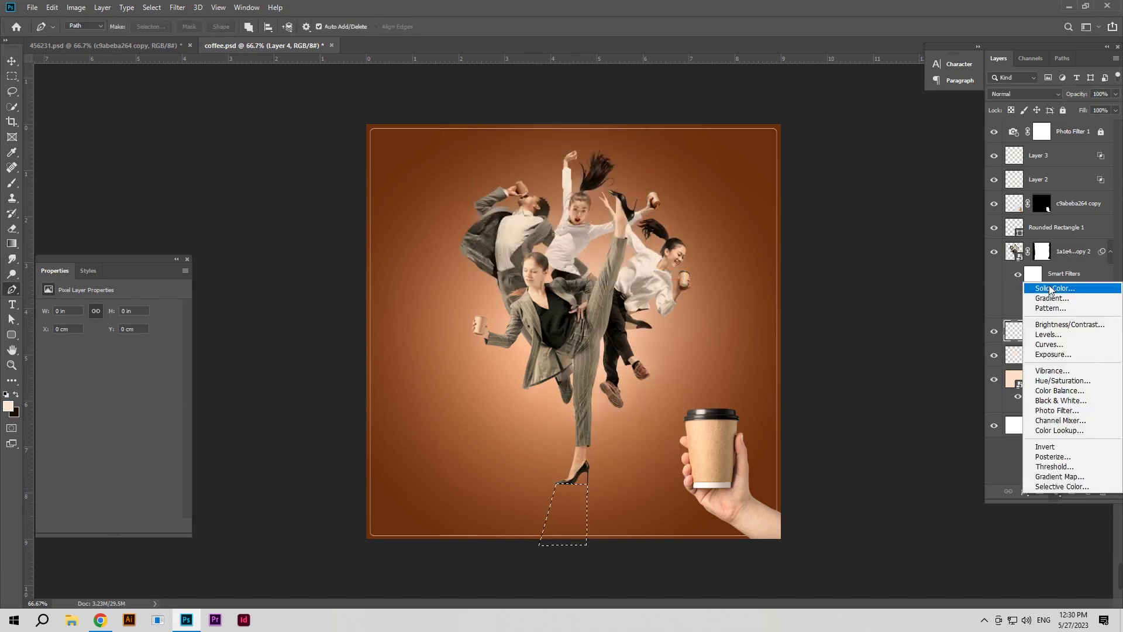
left_click(1065, 289)
left_click(720, 530)
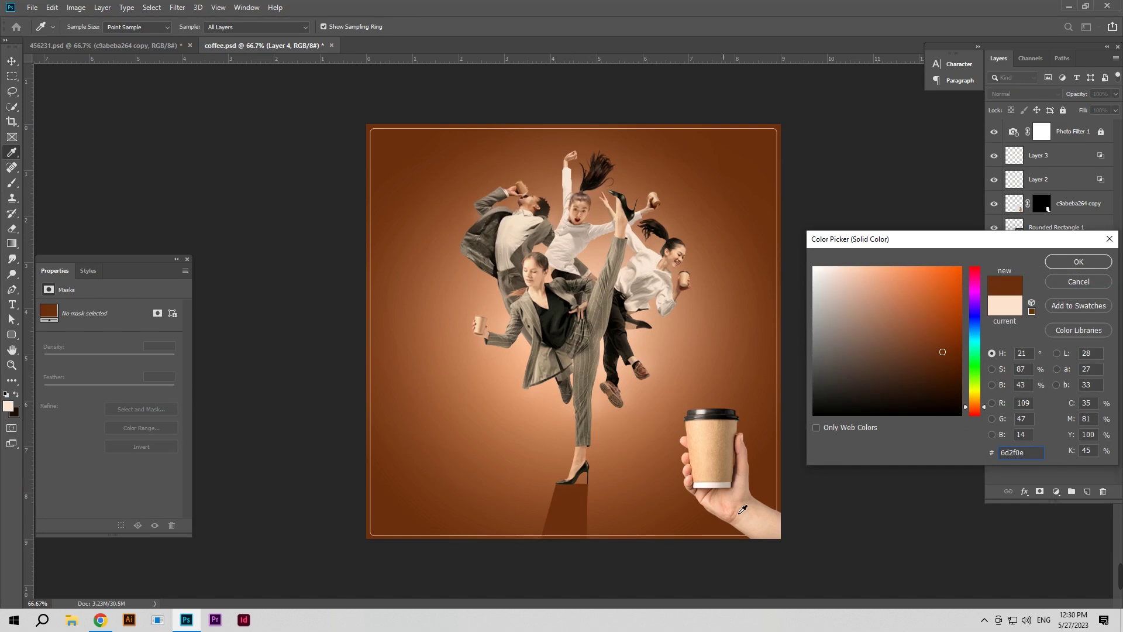
left_click(944, 406)
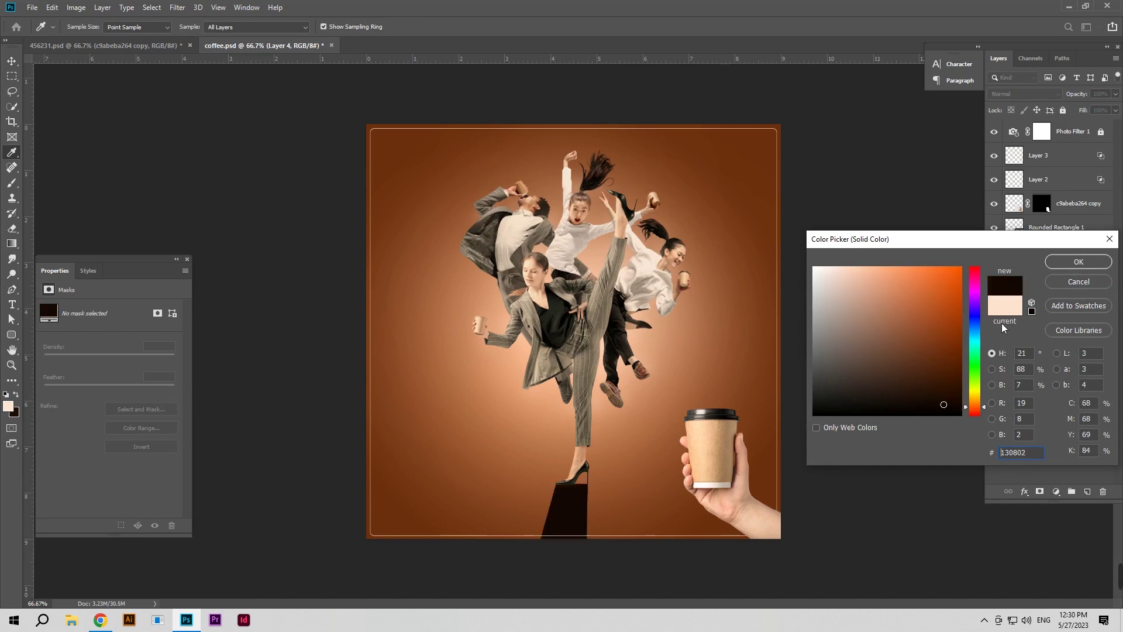
left_click(1078, 262)
right_click(1100, 333)
left_click(1063, 276)
left_click(12, 61)
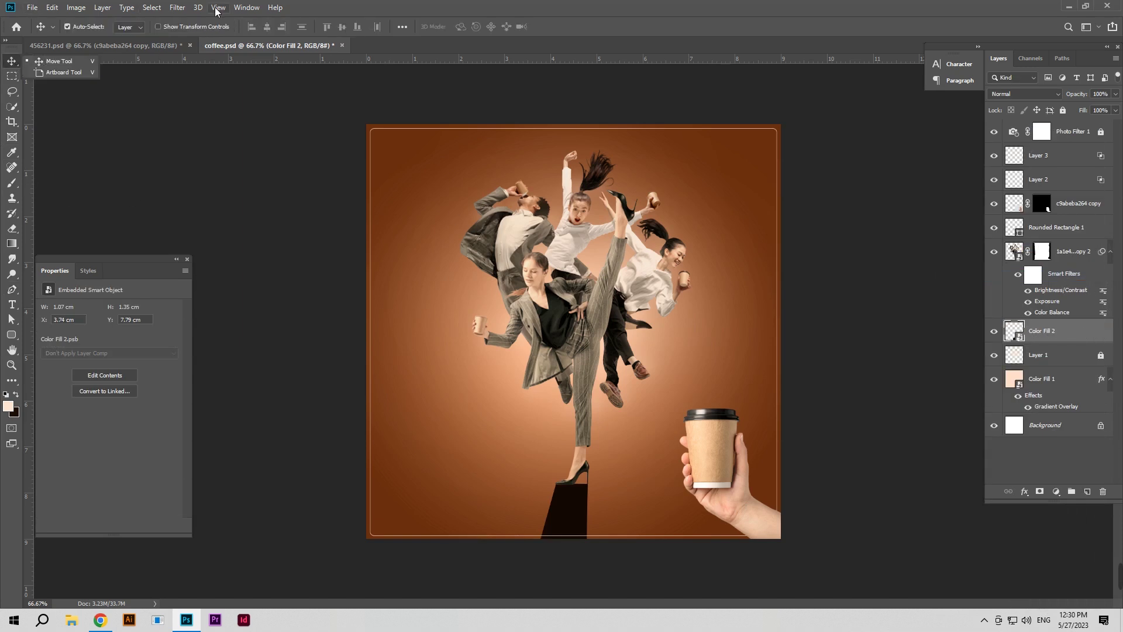
Step: Apply a Field Blur to the shadow: 0 px at the heel, about 29 px at the bottom edge
left_click(179, 8)
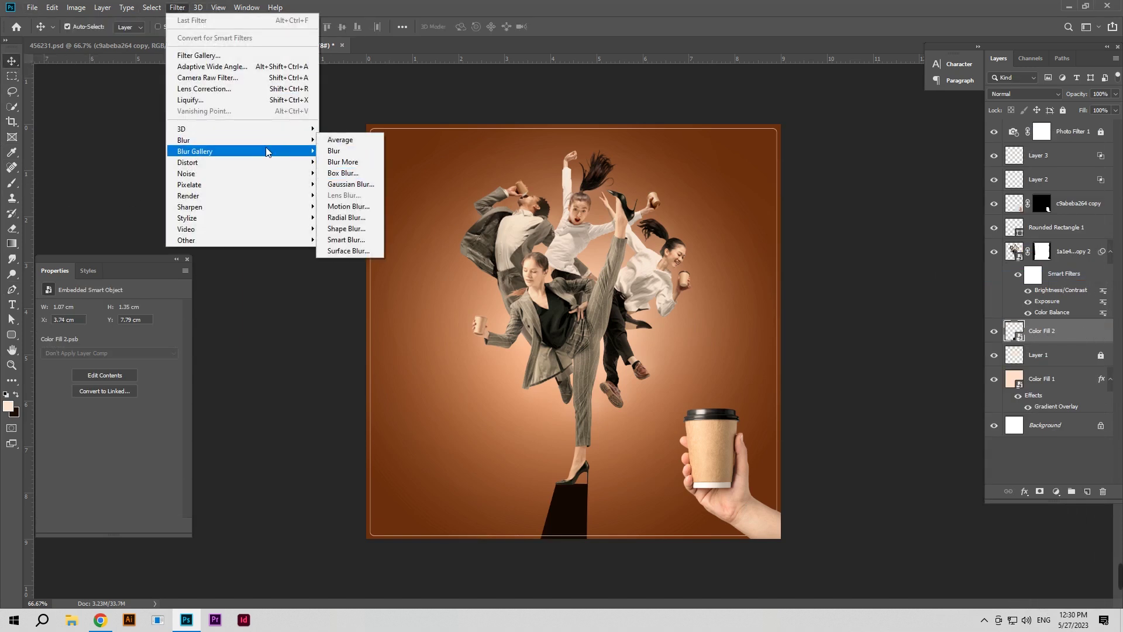
left_click(342, 150)
left_click(489, 551)
left_click(496, 485)
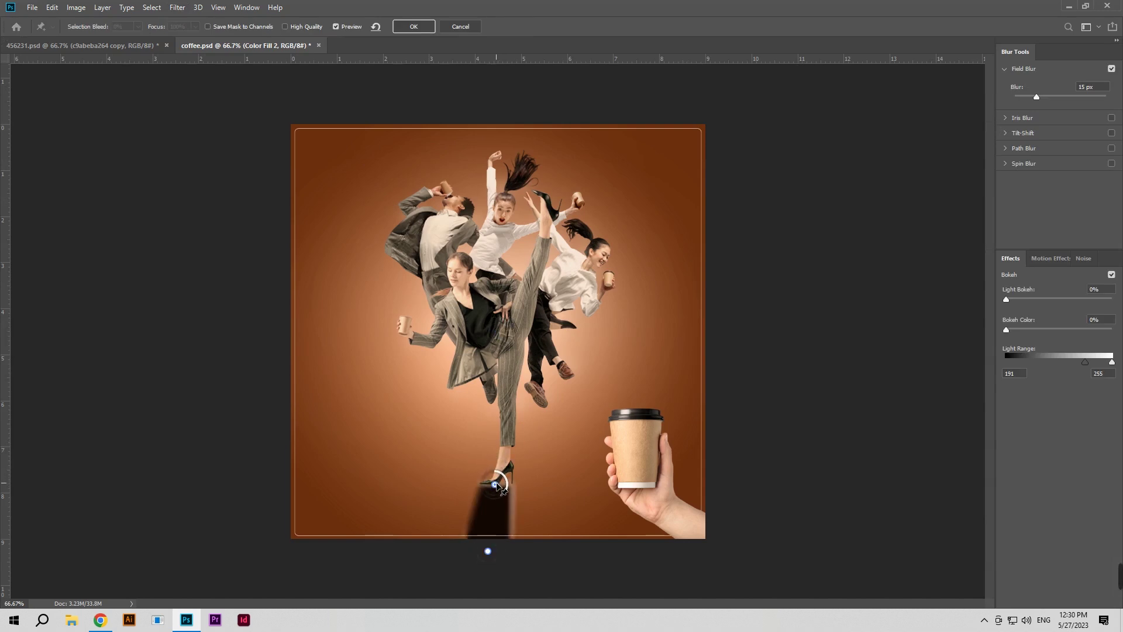
type("0")
key("Return")
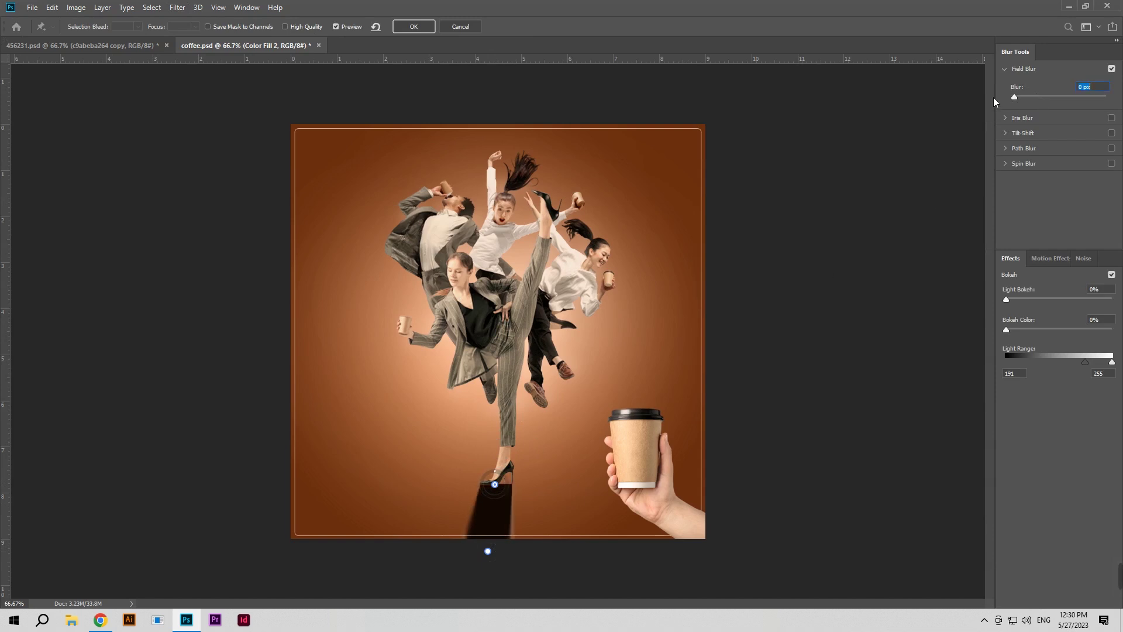
left_click(488, 550)
left_click_drag(1038, 99, 1061, 97)
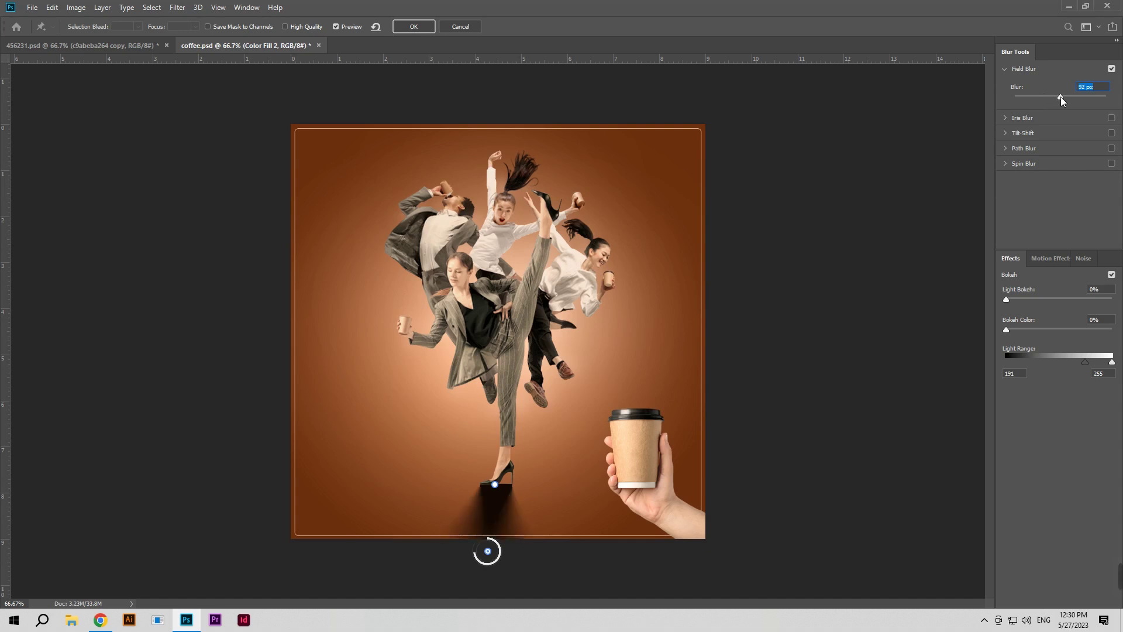
left_click_drag(1061, 98, 1047, 99)
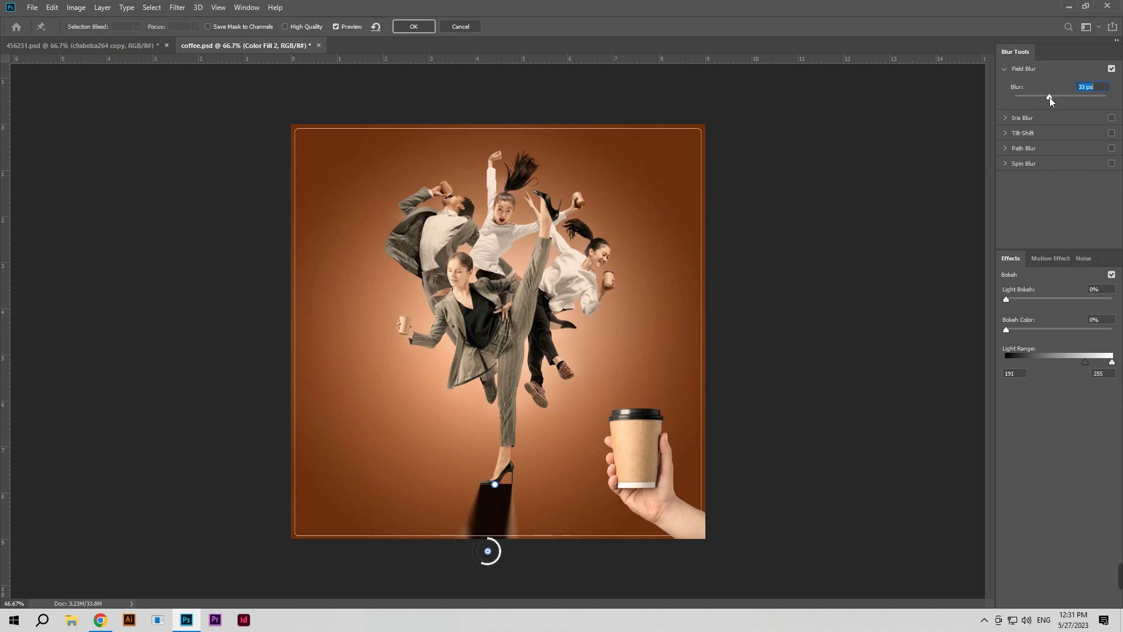
Step: Commit the blur and fade the heel shadow with a black-to-white gradient layer mask
left_click(412, 27)
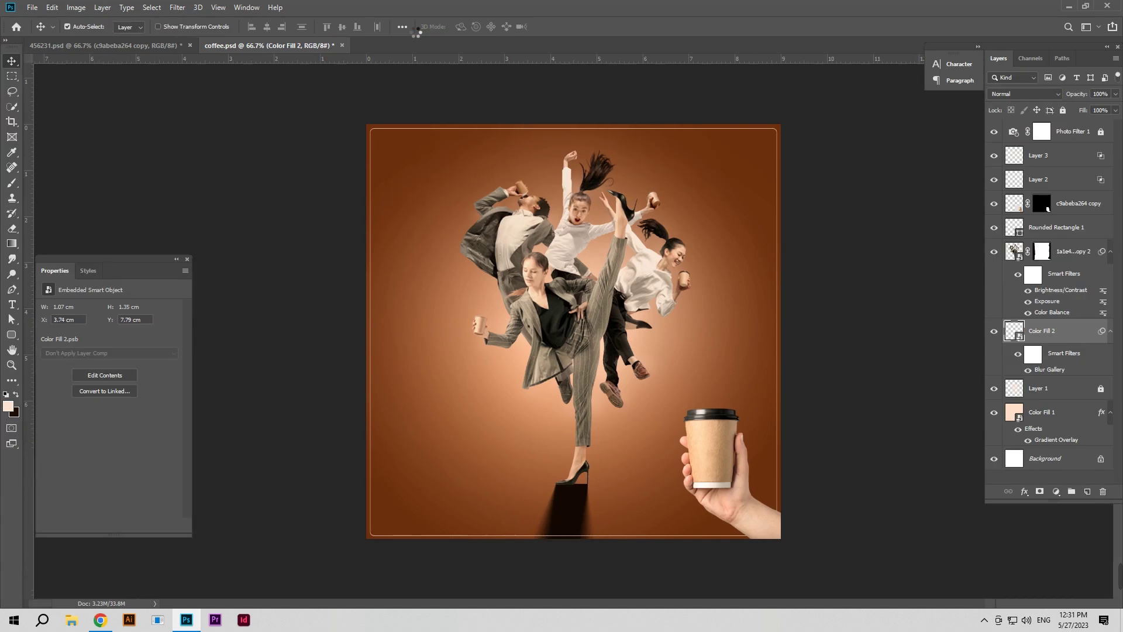
left_click(1039, 492)
left_click(11, 243)
left_click_drag(564, 574, 596, 311)
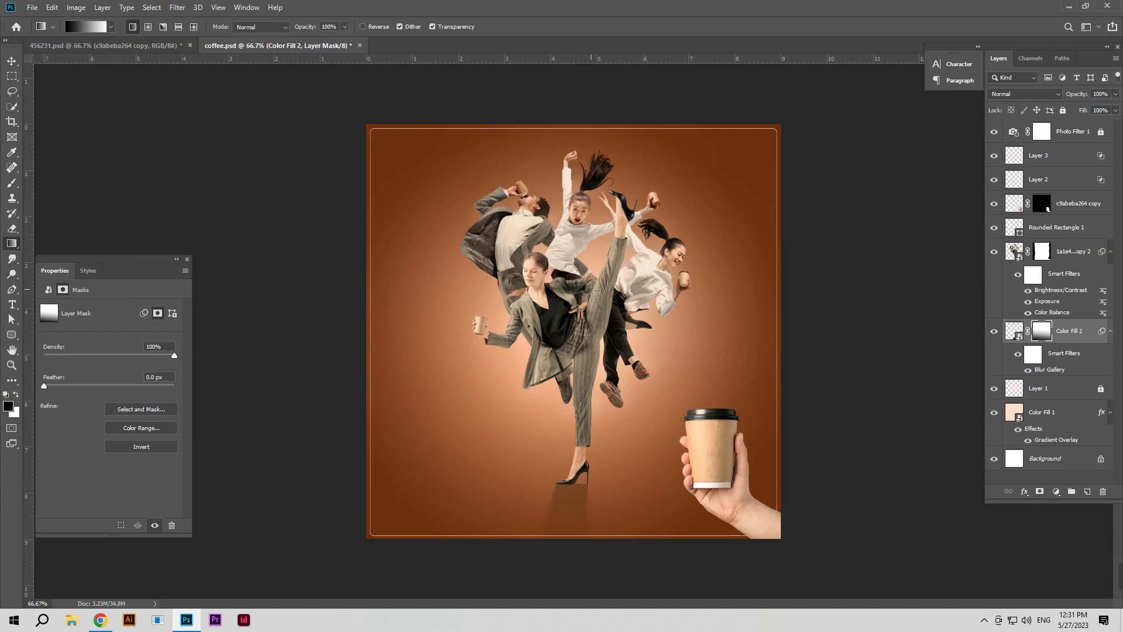
key("ctrl+z")
left_click_drag(565, 570, 579, 422)
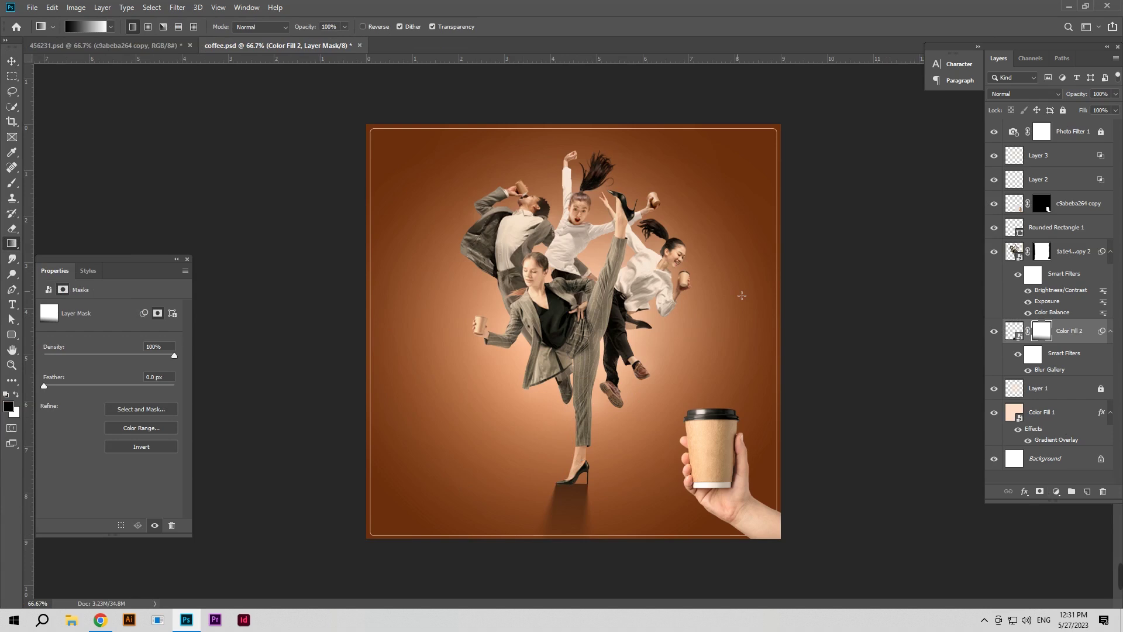
Step: Refine the shadow's mask gradient and set Color Fill 2's opacity to 70%
left_click_drag(1081, 94, 1059, 98)
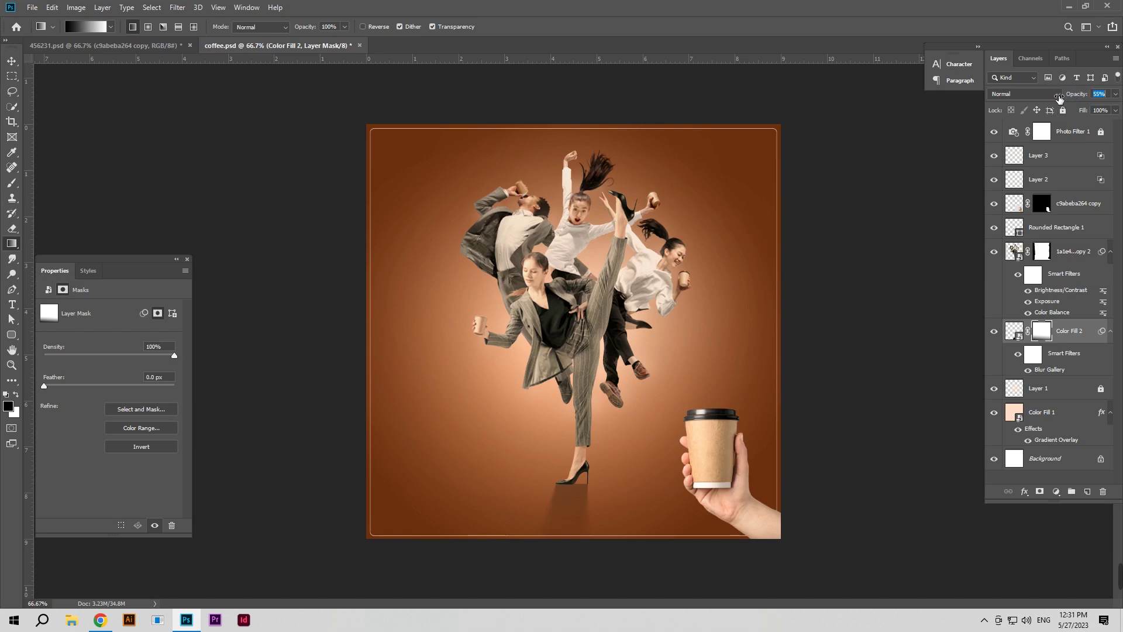
left_click_drag(1059, 98, 1079, 98)
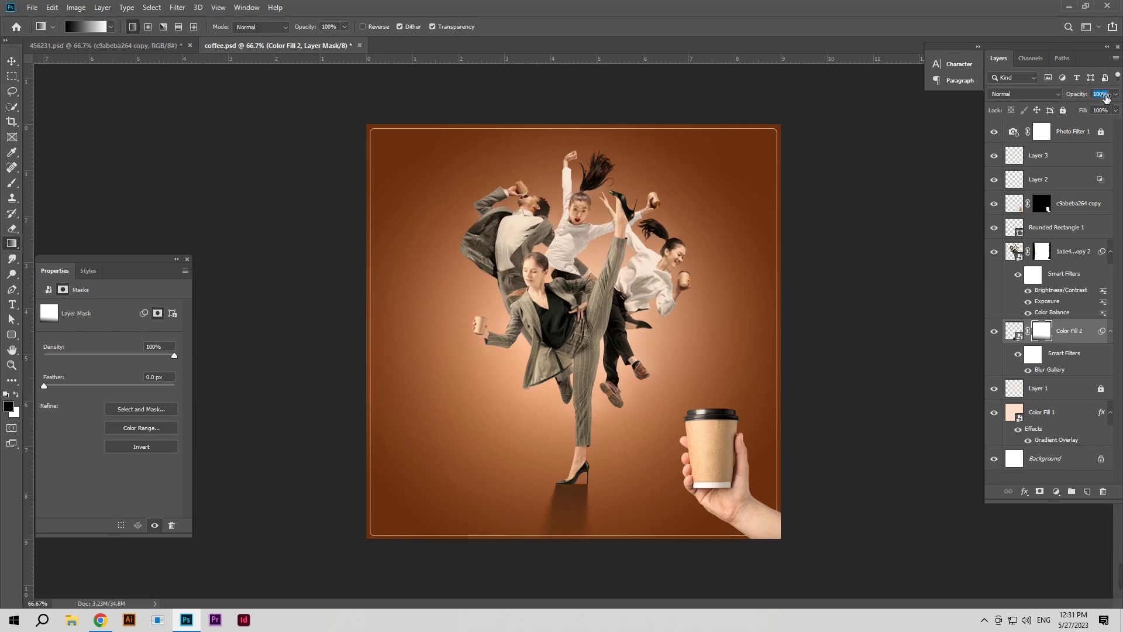
left_click_drag(565, 556, 568, 481)
left_click_drag(567, 552, 568, 472)
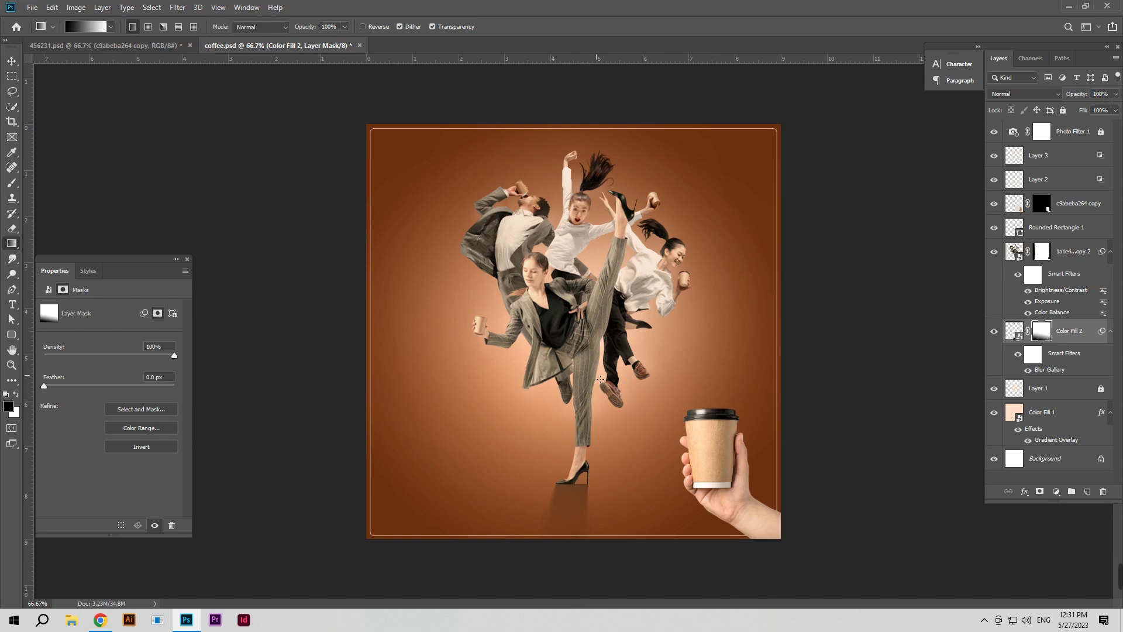
left_click_drag(1082, 99, 1063, 98)
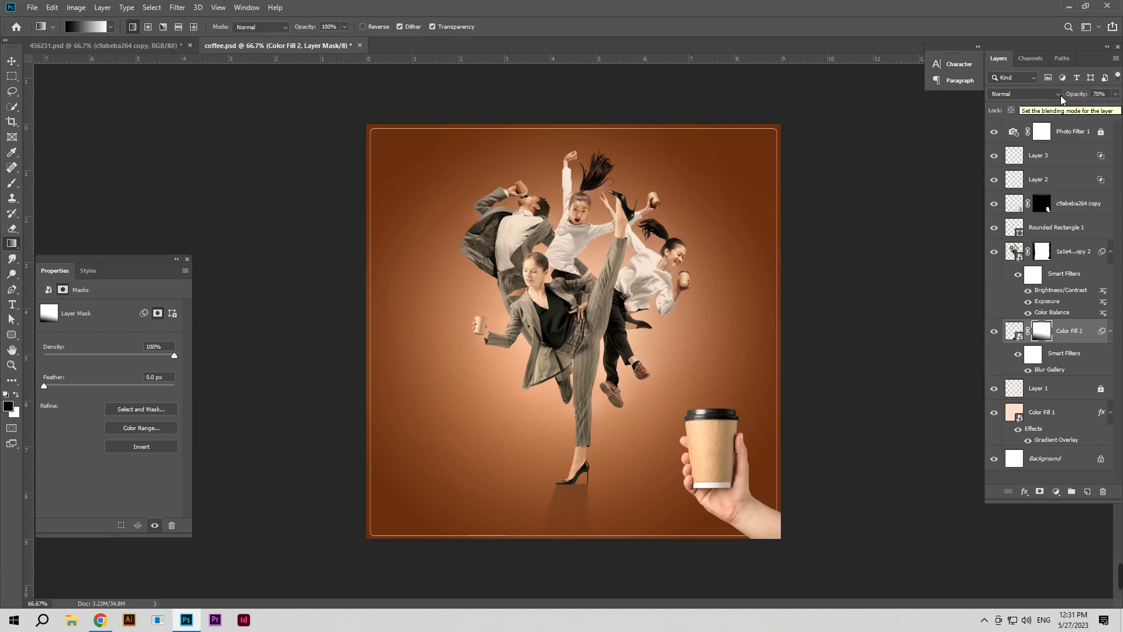
Step: Give the Color Fill 2 shadow a near-black brown #090201 Color Overlay
double_click(1095, 344)
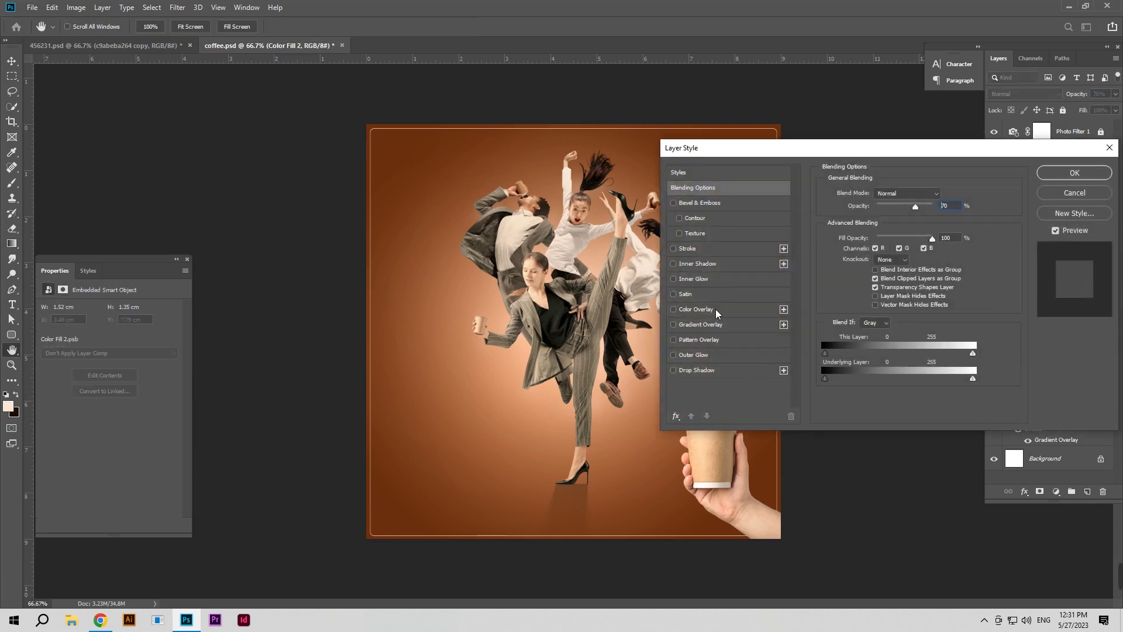
left_click(717, 310)
left_click(938, 196)
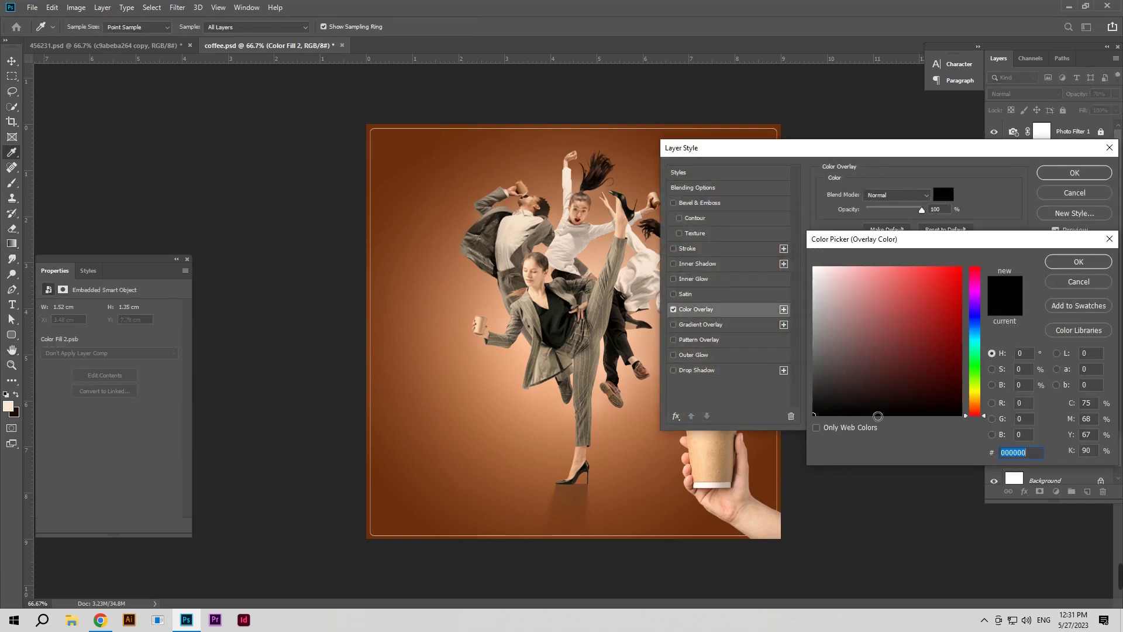
left_click(975, 410)
left_click(920, 405)
left_click_drag(920, 405, 950, 410)
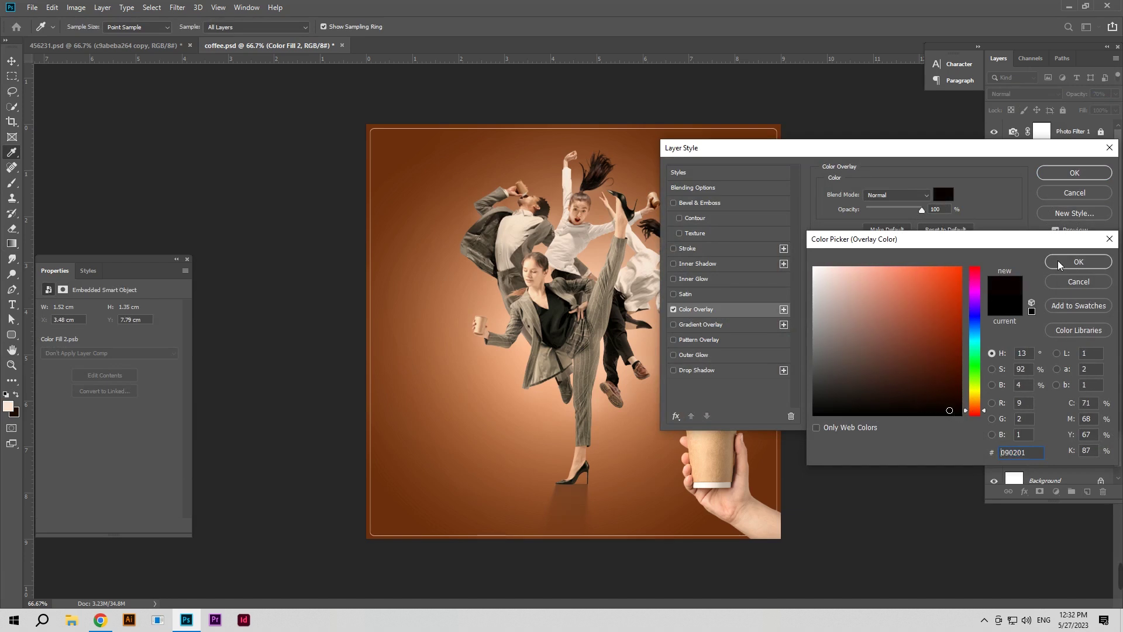
left_click(1078, 262)
left_click(1074, 173)
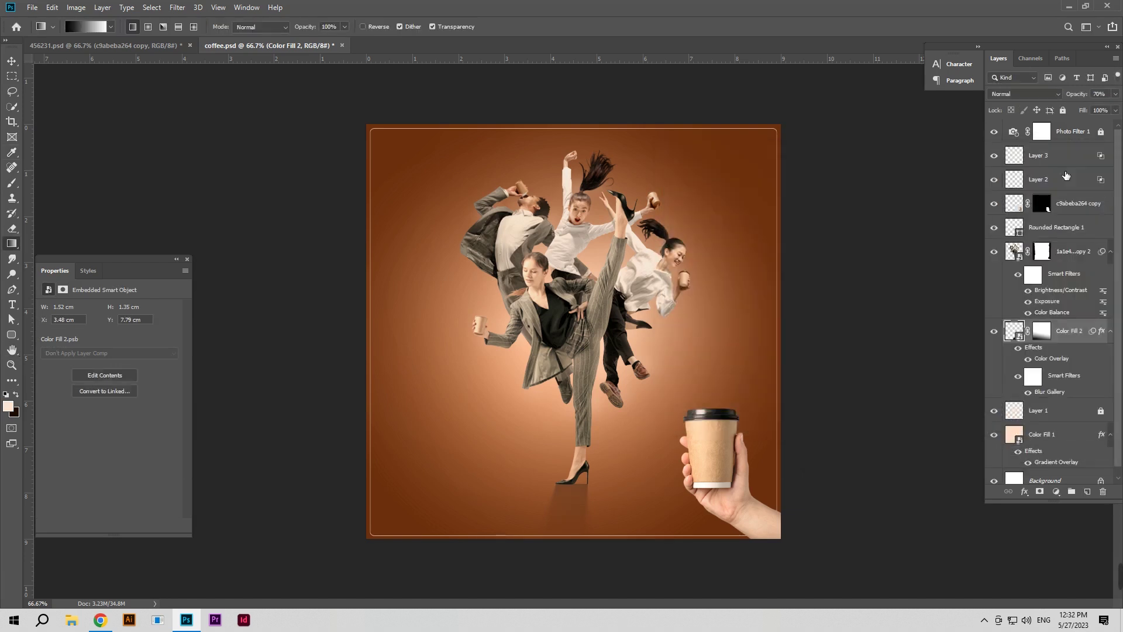
Step: Raise the shadow's Field Blur to 151 px and set its opacity back to 100%
double_click(1057, 392)
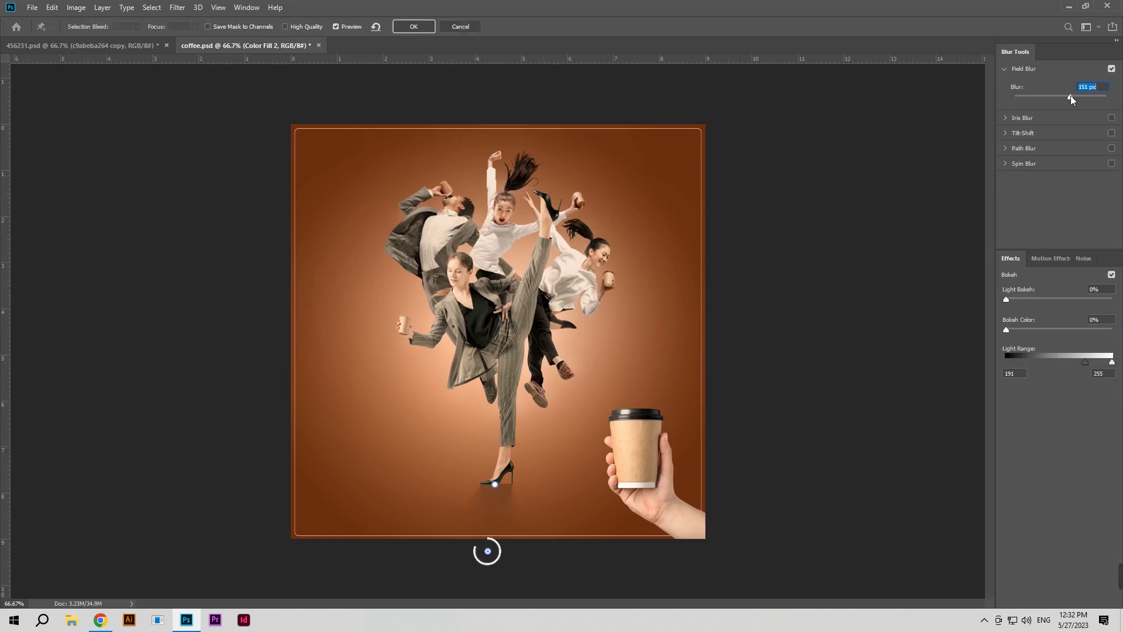
left_click(409, 27)
left_click_drag(1078, 100, 1097, 100)
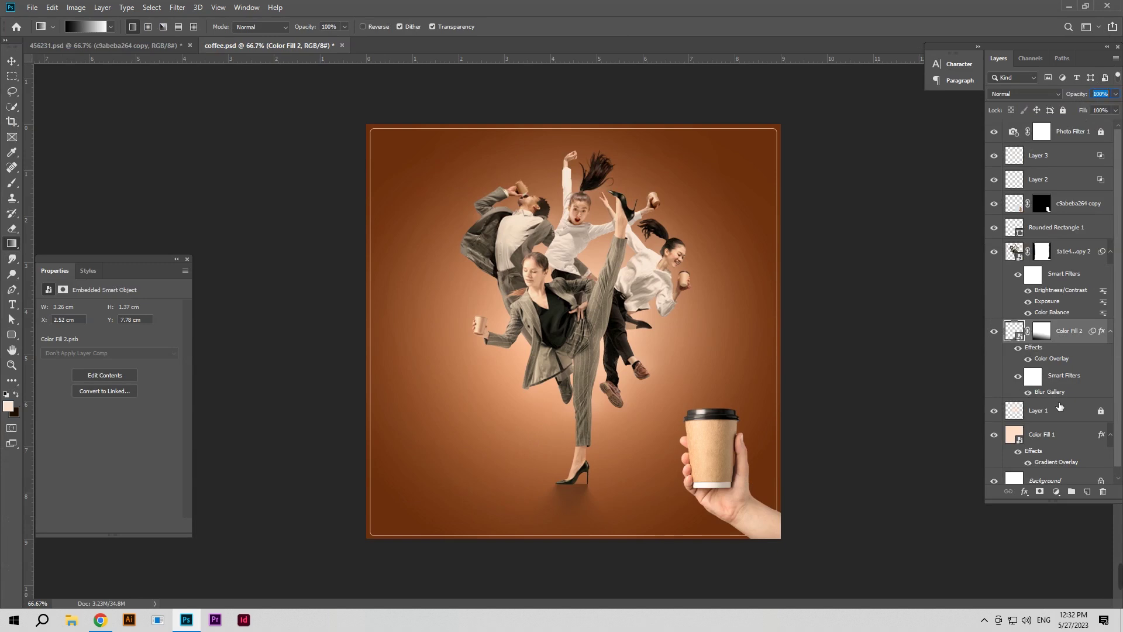
Step: On a new layer above Layer 1, paint a flattened 778 px dark-brown floor shadow at 45% opacity
left_click(1071, 421)
left_click(1087, 491)
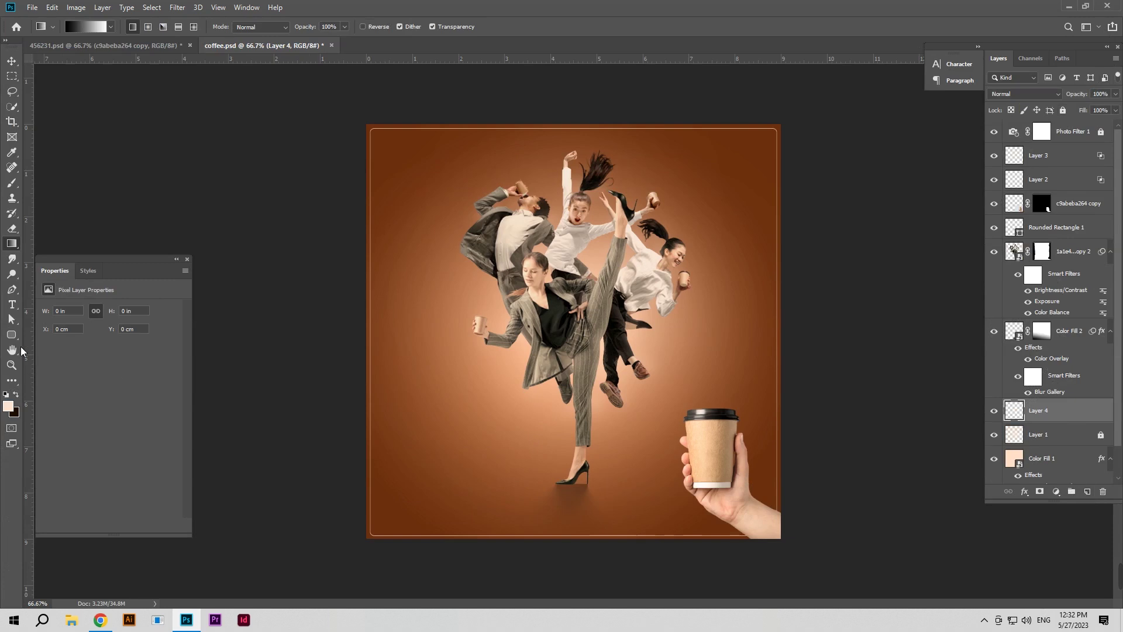
left_click(11, 183)
left_click(71, 27)
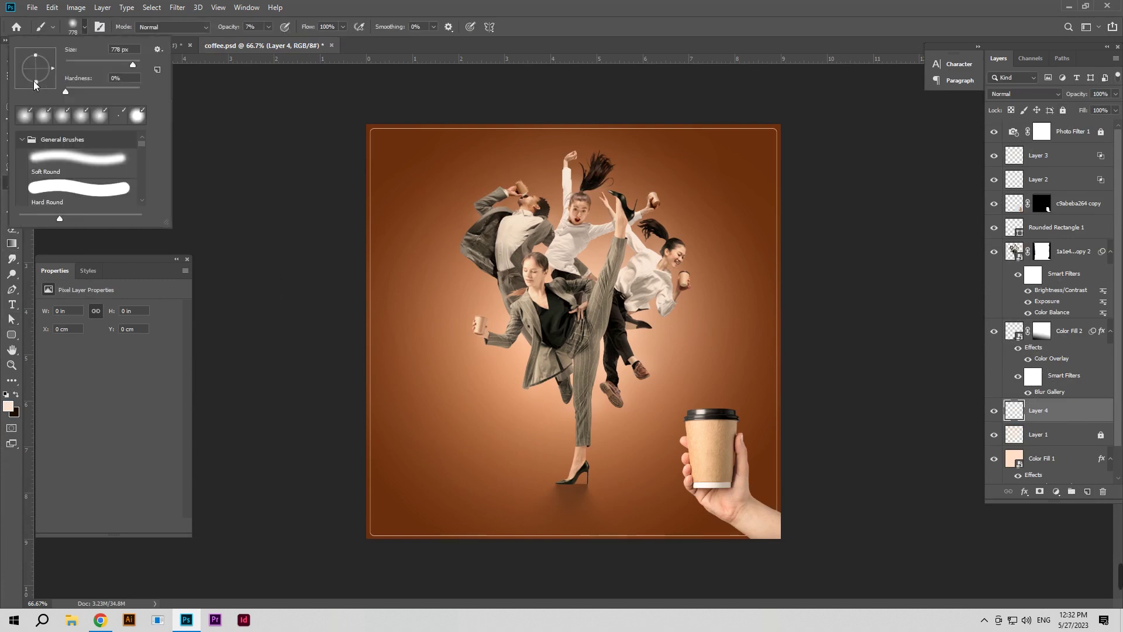
left_click_drag(36, 81, 36, 71)
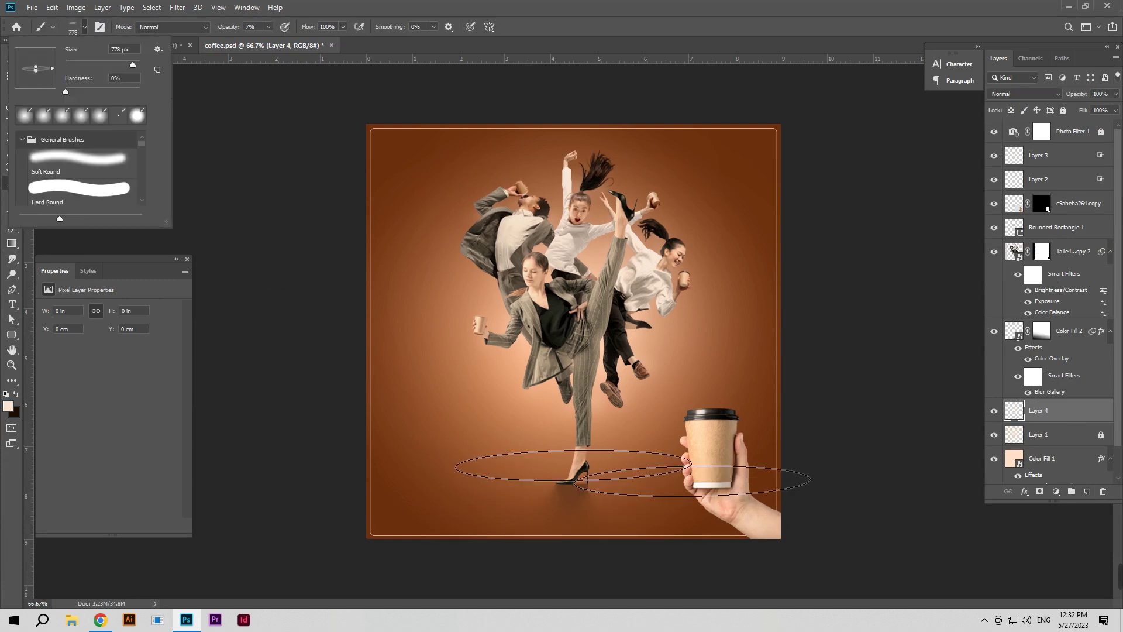
right_click(572, 514, "alt")
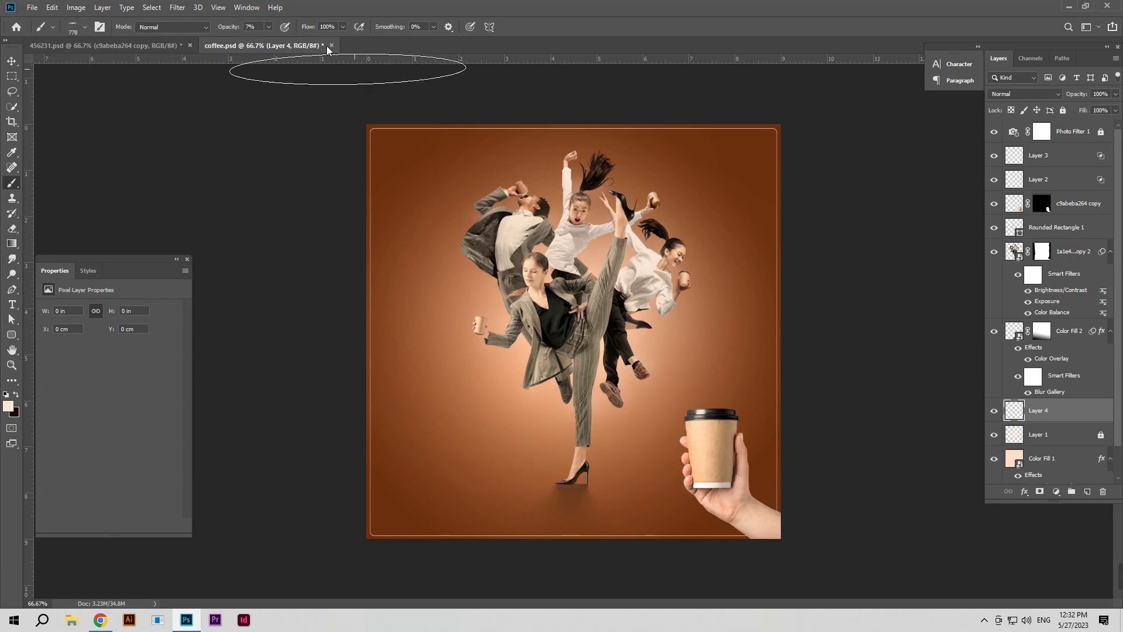
left_click_drag(237, 27, 292, 26)
right_click(585, 462, "alt")
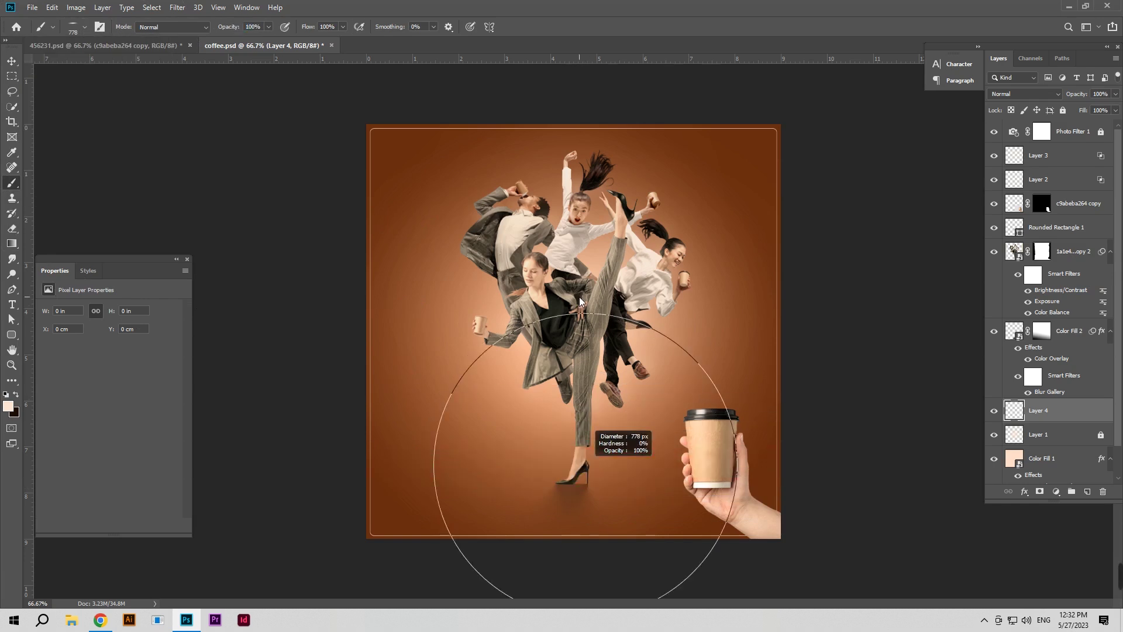
left_click(16, 394)
left_click_drag(497, 470, 710, 497)
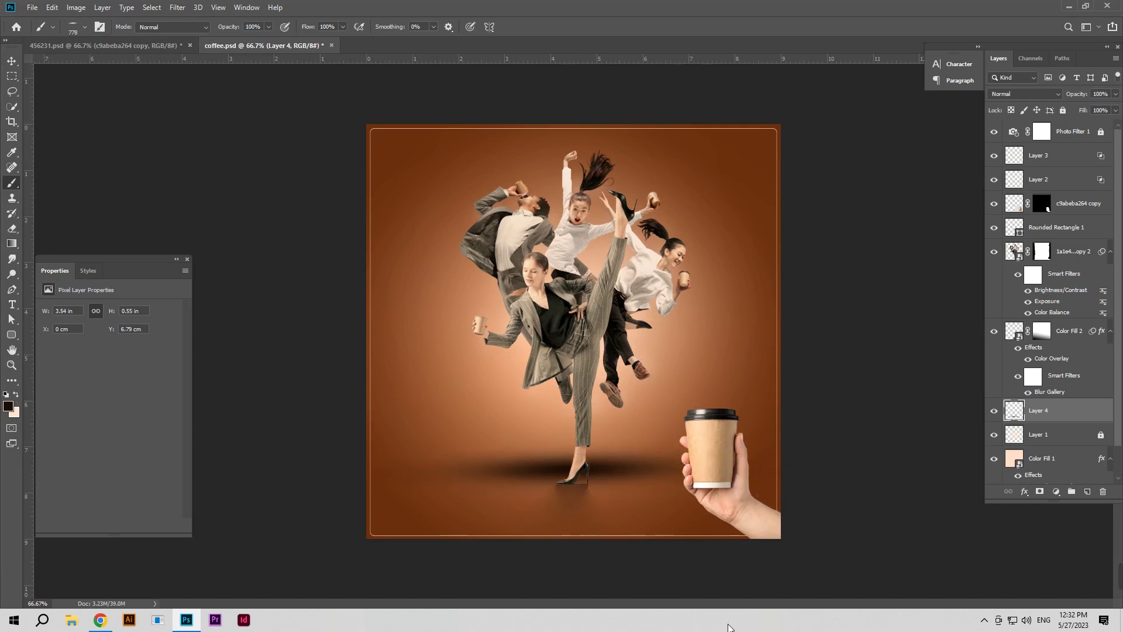
mouse_move(1075, 95)
left_mouse_down()
mouse_move(1037, 100)
mouse_move(1049, 100)
left_mouse_up()
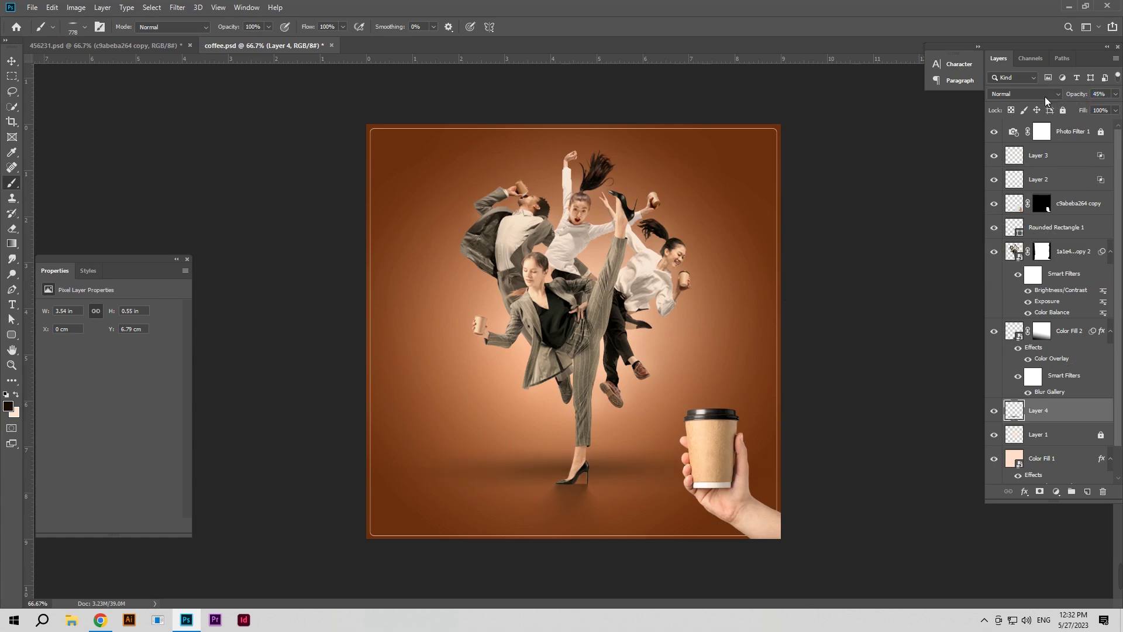
Step: Mask out part of the floor shadow with a hard black brush and add a horizontal guide at 6 cm
left_click(11, 61)
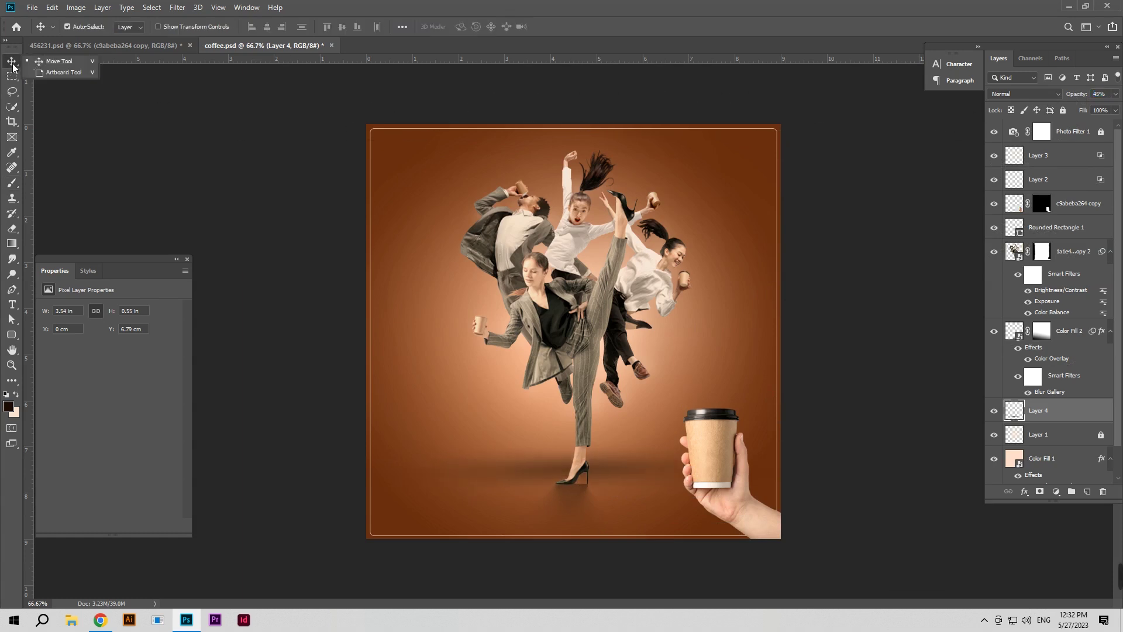
left_click(1039, 491)
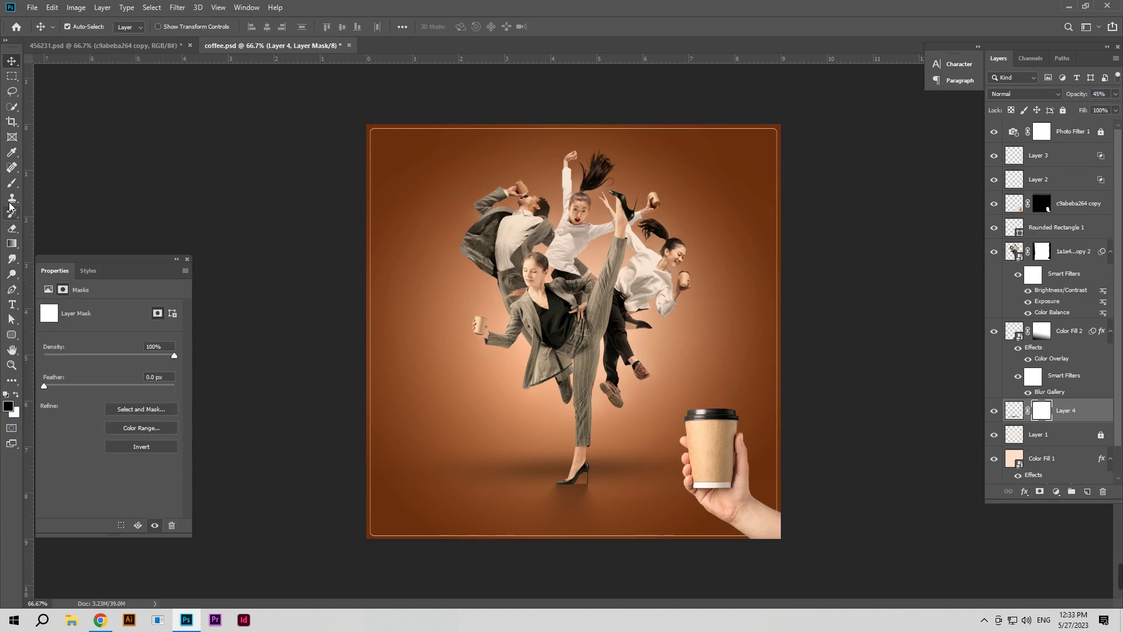
left_click(12, 184)
left_click(73, 29)
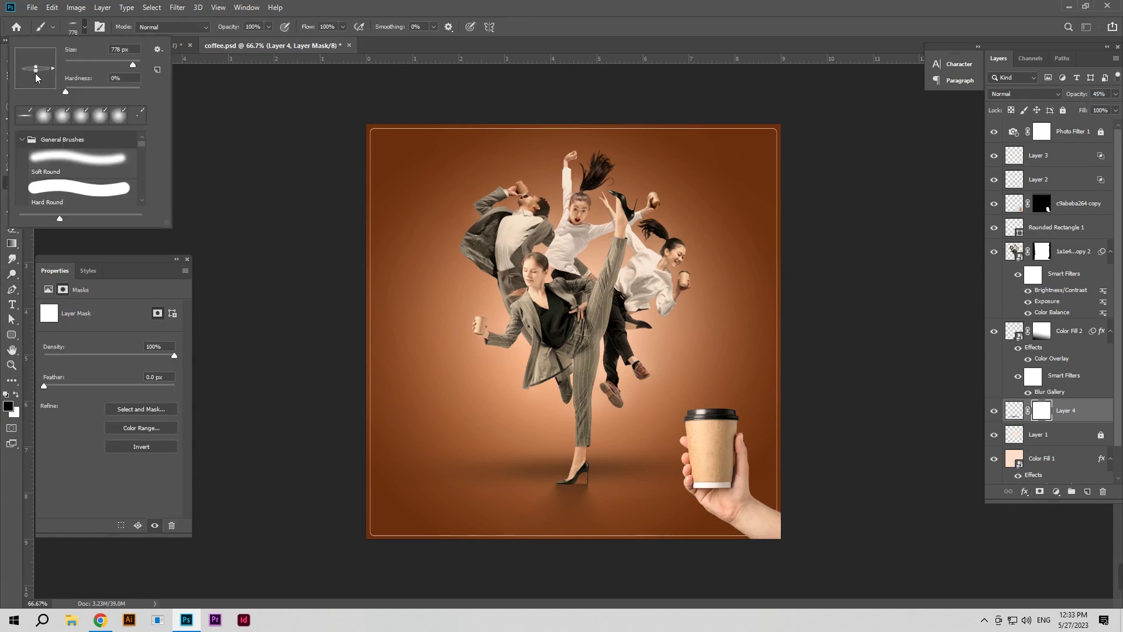
left_click_drag(65, 91, 140, 91)
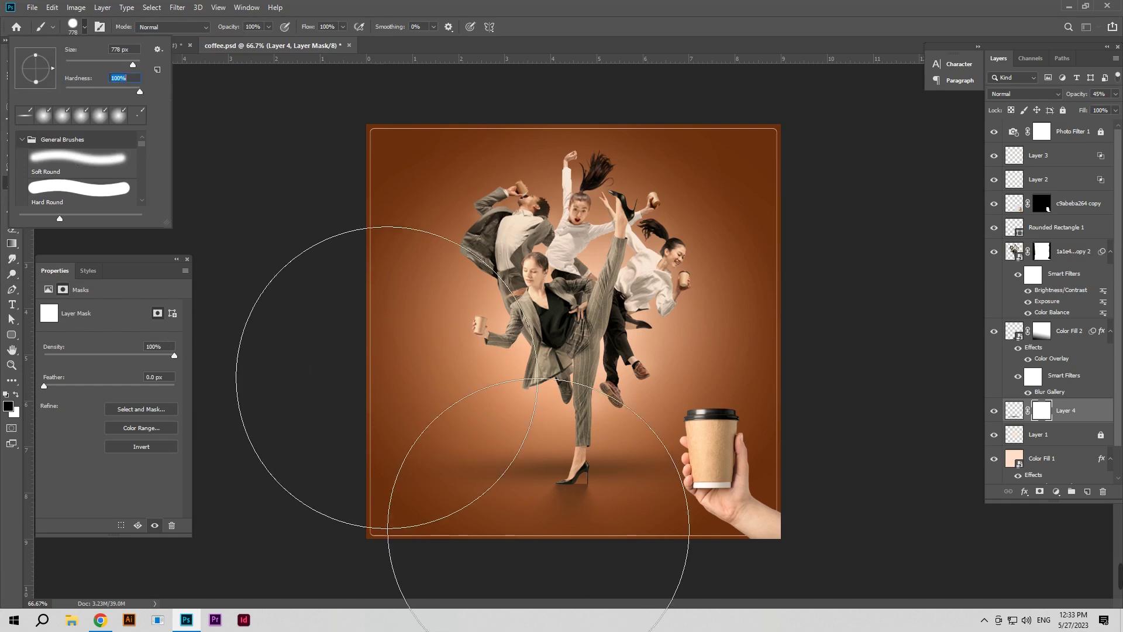
left_click(431, 459)
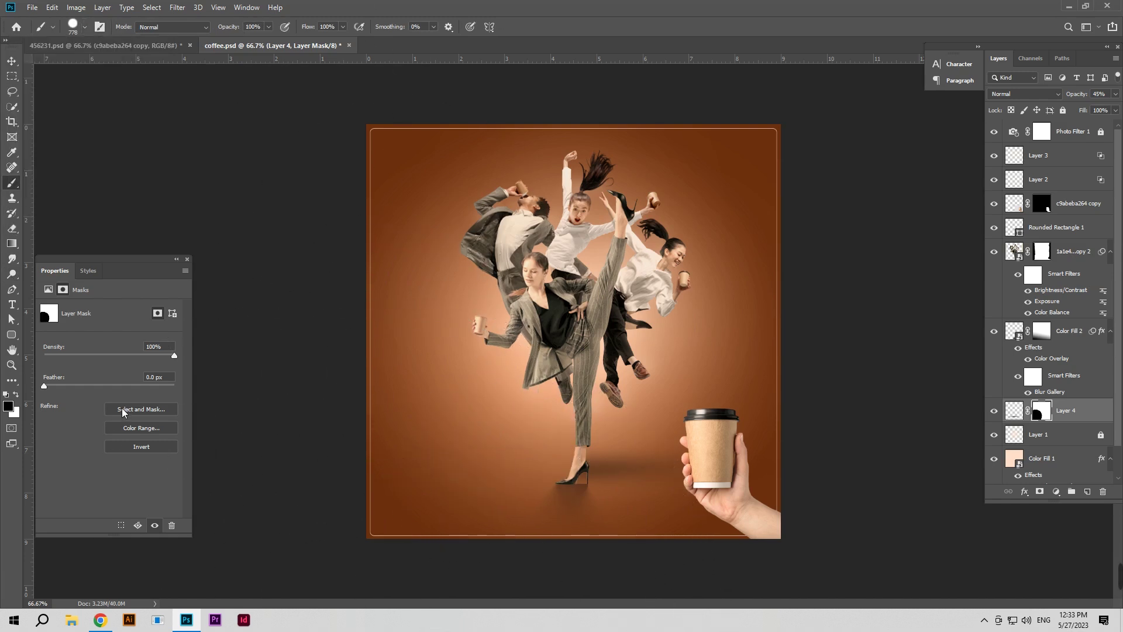
left_click(12, 60)
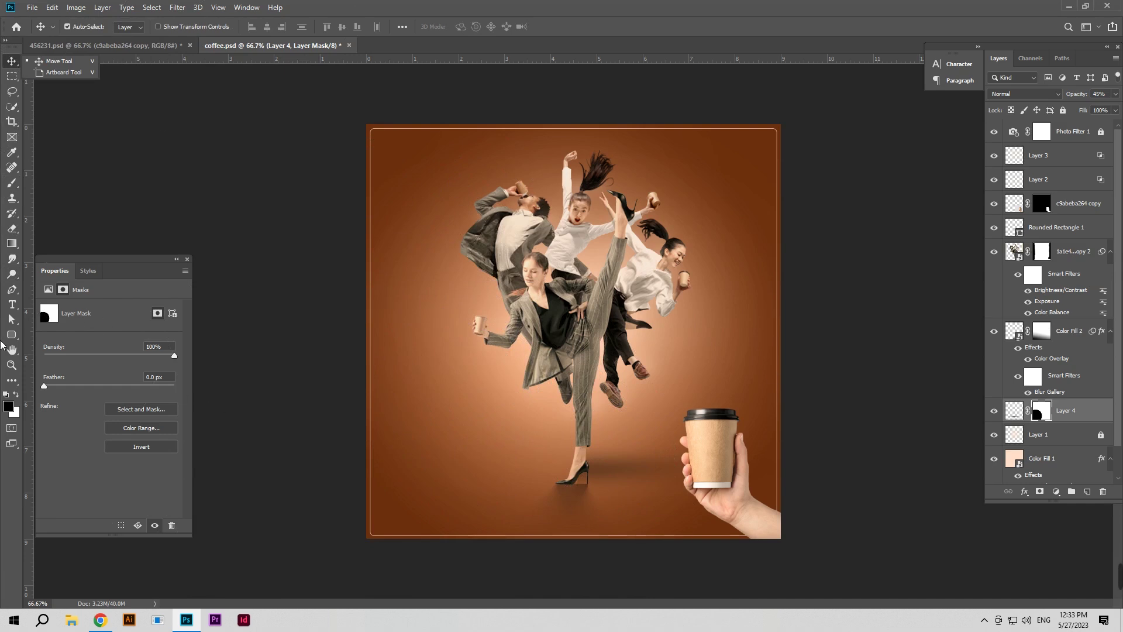
left_click_drag(404, 58, 417, 414)
Step: Draw a dark-brown rounded rectangle with no outline below the guide
left_click(12, 335)
left_click_drag(367, 414, 585, 474)
left_click(171, 30)
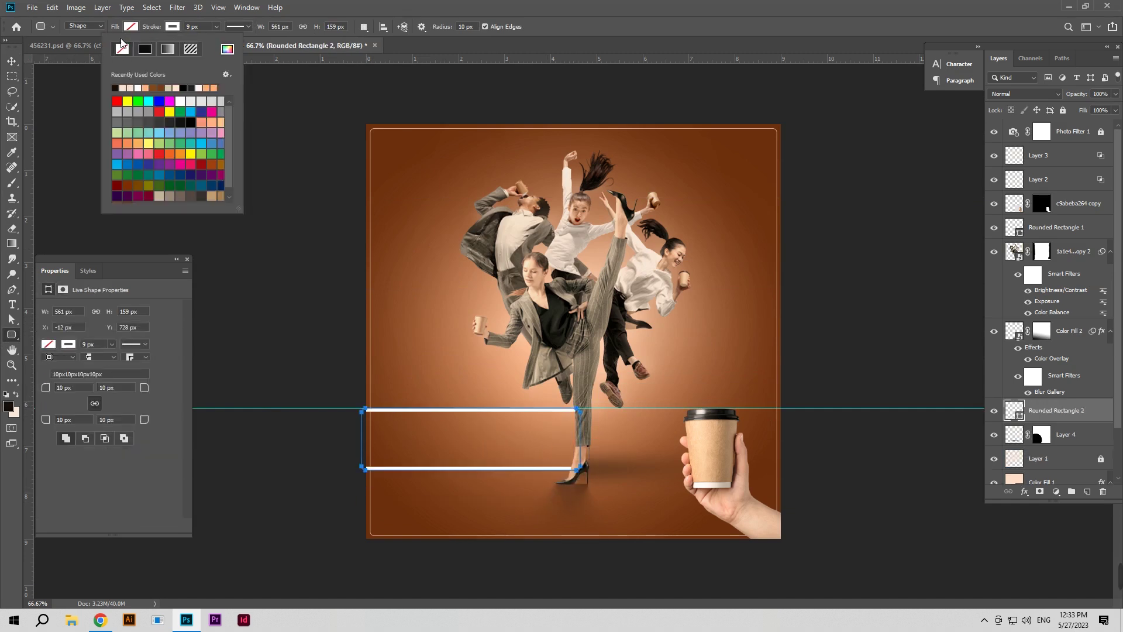
left_click(121, 48)
left_click(131, 27)
left_click(73, 87)
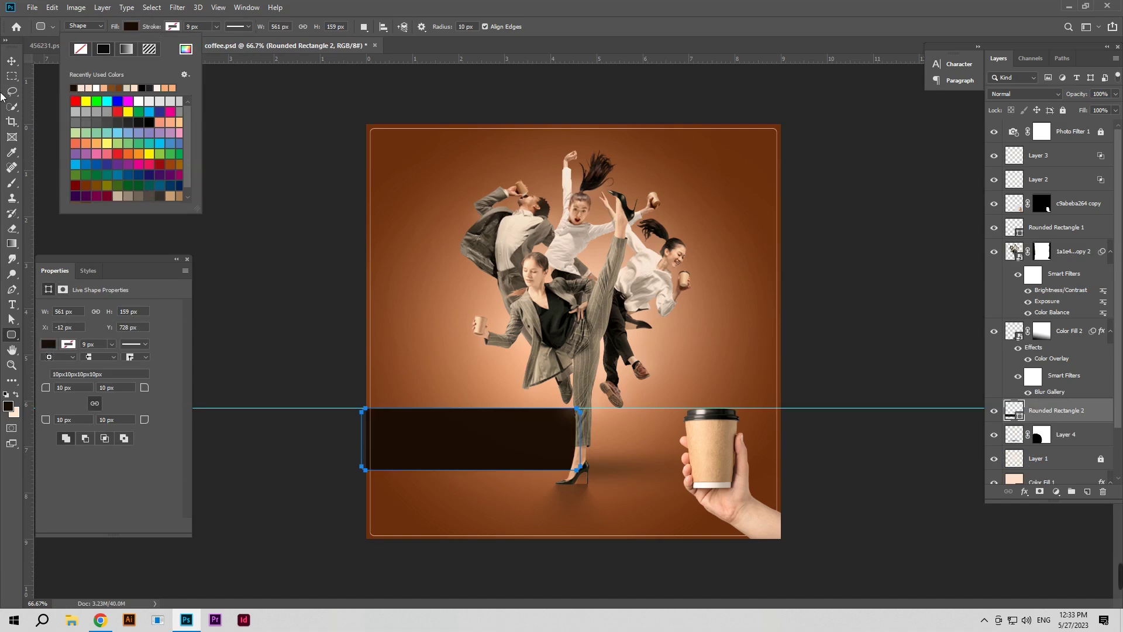
left_click(8, 64)
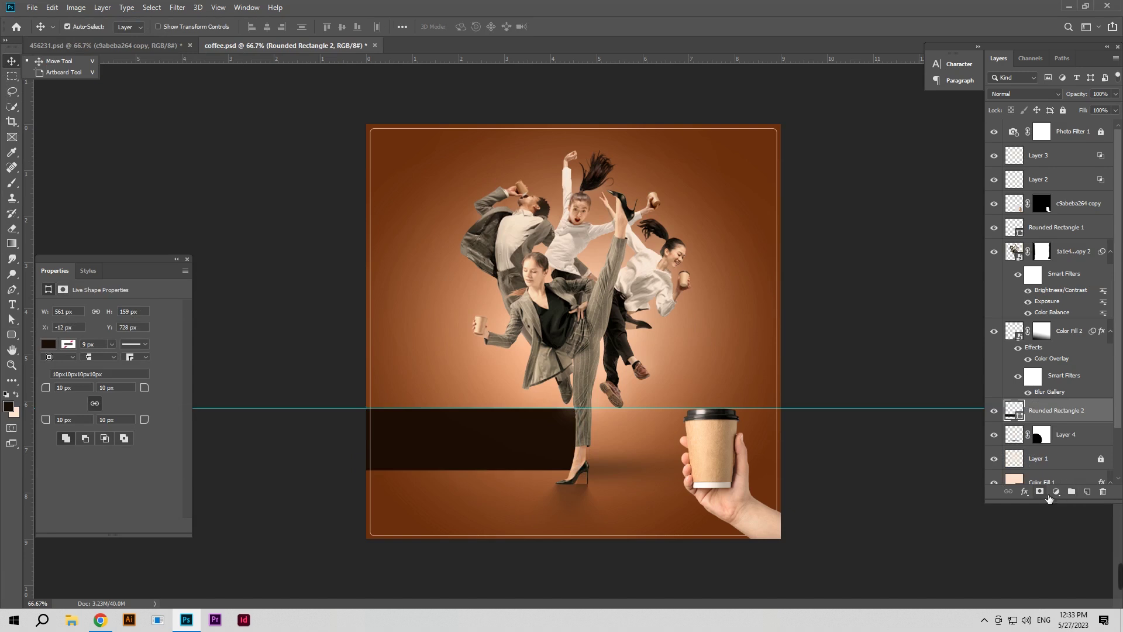
Step: Fade the dark band with a left-to-right gradient mask and set its opacity to 36%
left_click(1040, 491)
left_click(11, 244)
left_click_drag(575, 439, 234, 441)
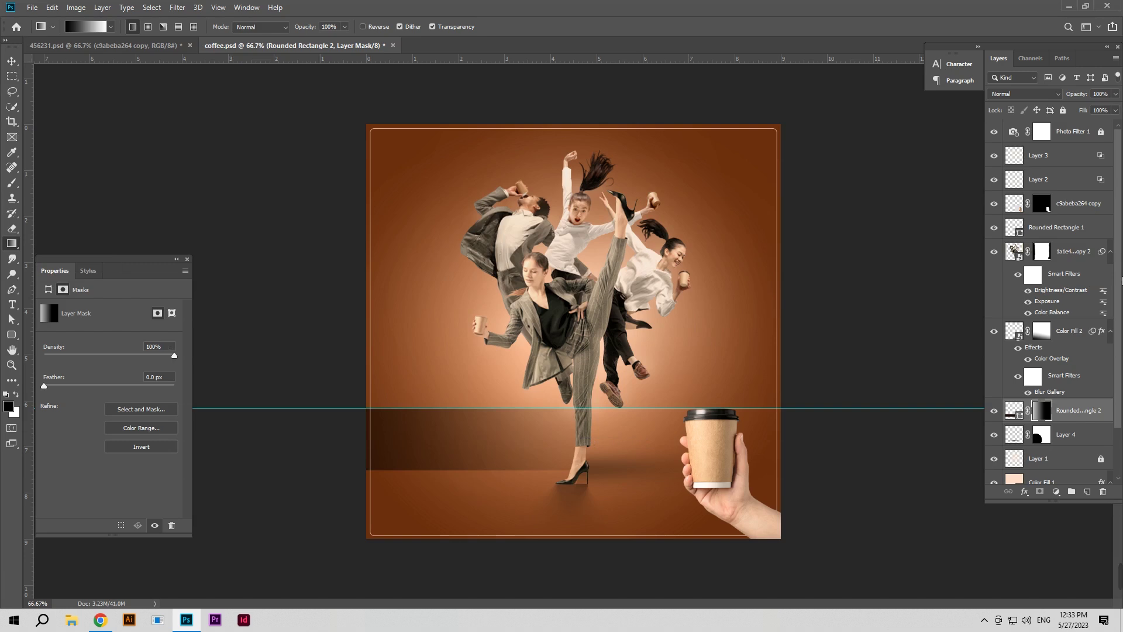
left_click_drag(1077, 103, 1042, 103)
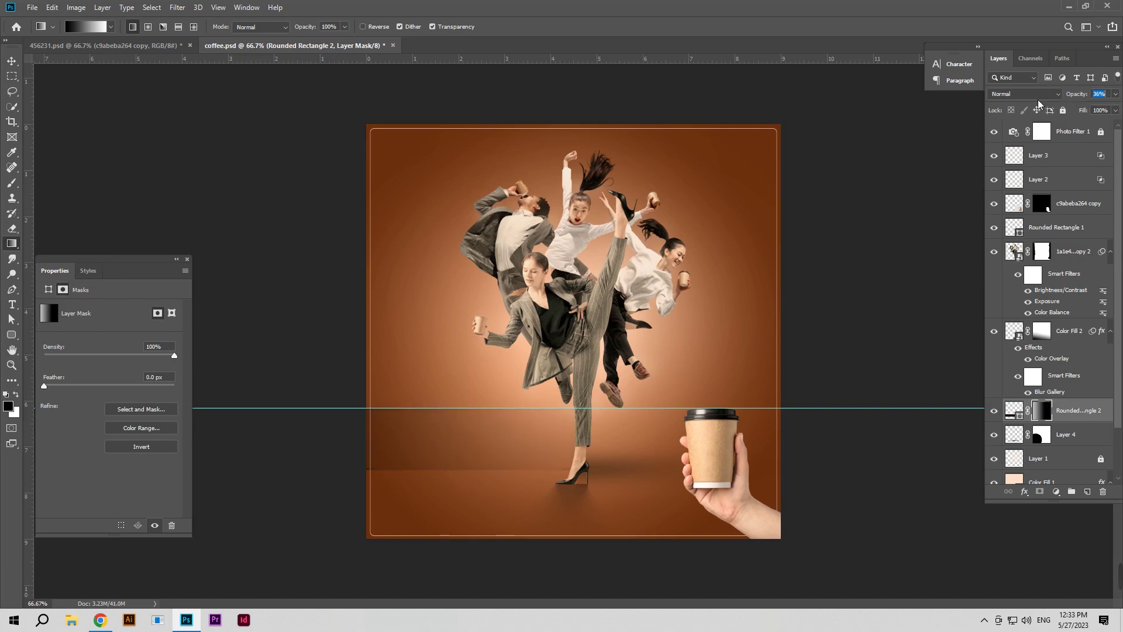
left_click(11, 61)
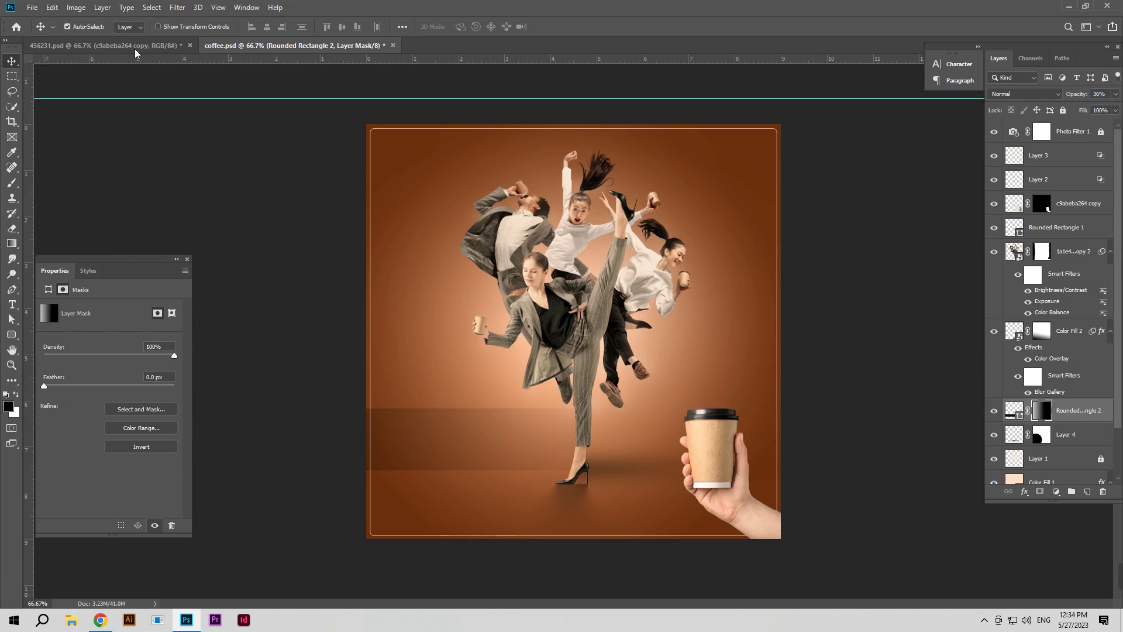
left_click(140, 45)
Step: Drag the 'GOOD WAY TO START / A GOOD DAY' title from 456231.psd onto the dark band
mouse_move(624, 490)
left_mouse_down()
mouse_move(331, 45)
mouse_move(479, 425)
mouse_move(468, 423)
left_mouse_up()
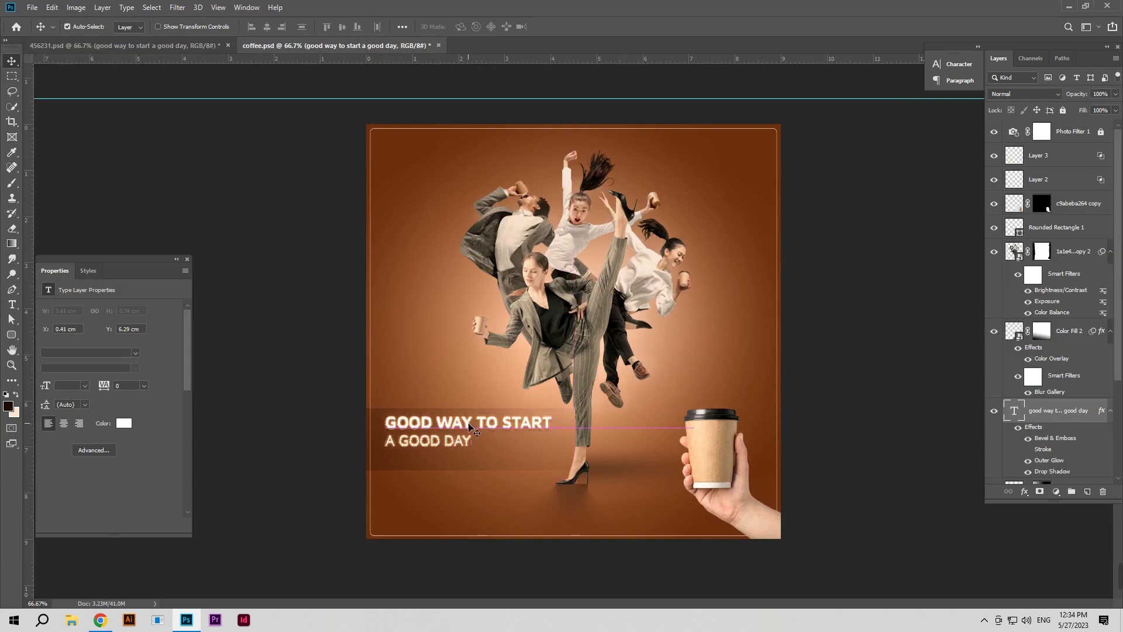
key("Left")
key("Left")
key("Left")
key("Left")
key("Left")
key("Left")
key("Right")
key("Right")
key("Right")
key("Right")
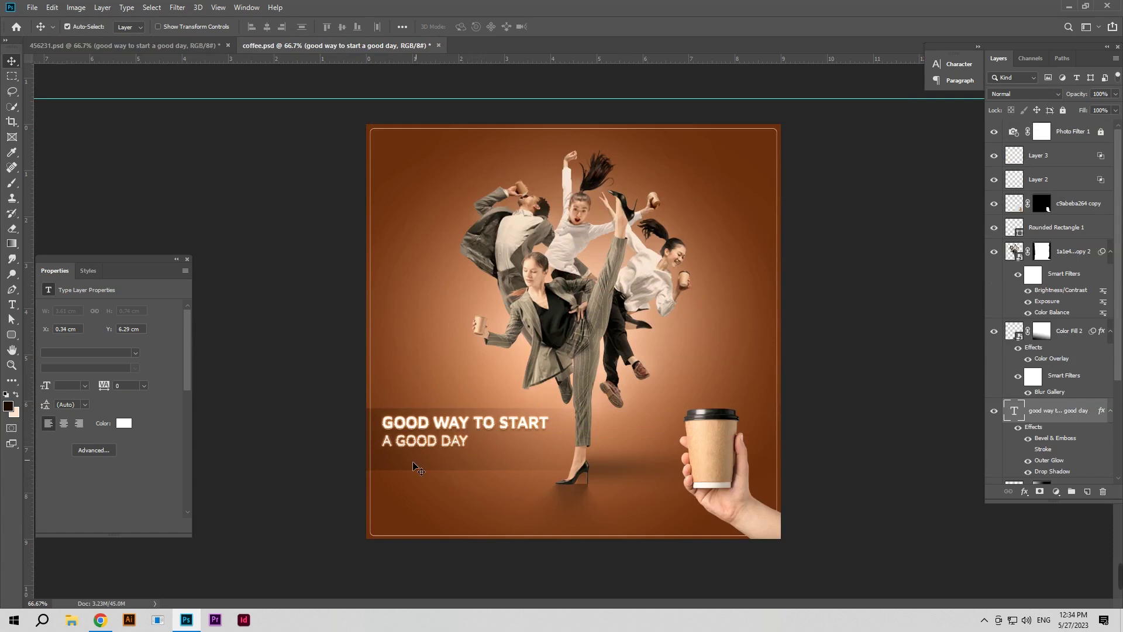
Step: Shorten the dark band to about 70% height (111 px) and nudge the title right and down
left_click(414, 463)
key("ctrl+t")
left_click_drag(479, 480, 479, 451)
key("Return")
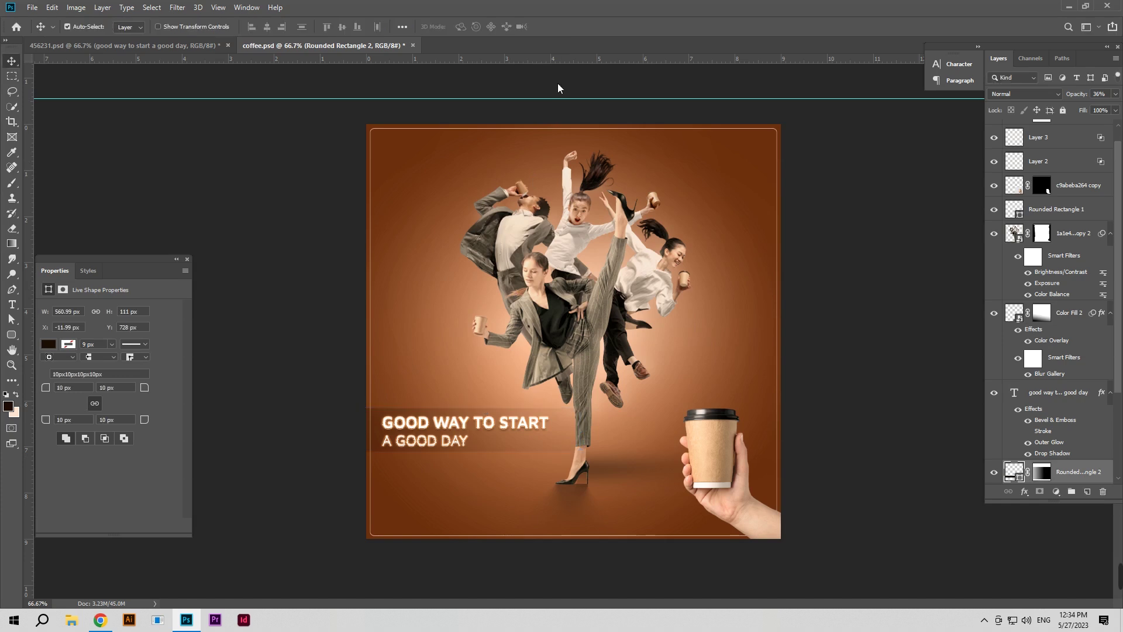
left_click(465, 432)
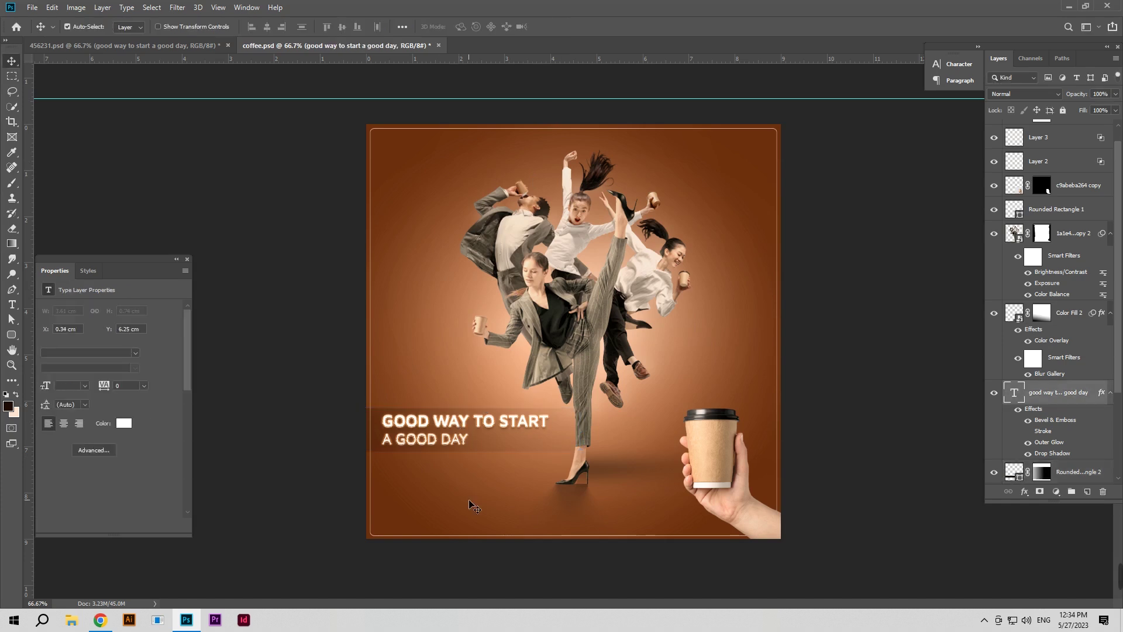
key("Right")
key("Right")
key("Right")
key("Down")
key("Down")
key("Down")
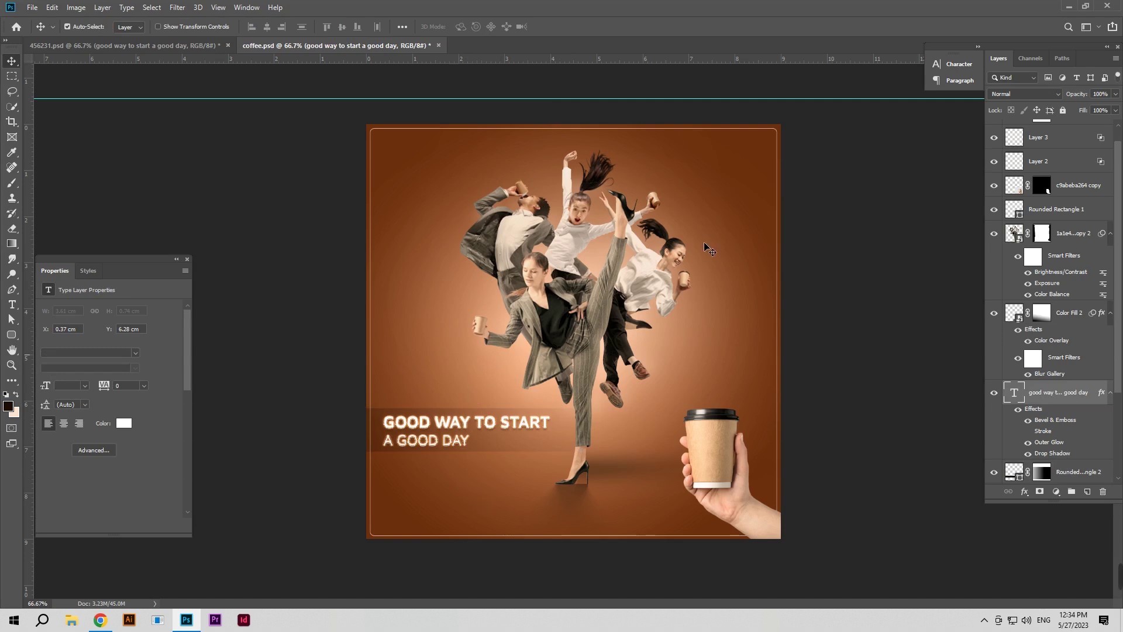
Step: Add a layer mask to Layer 3 and paint black around the kicking woman's feet
left_click(1041, 140)
left_click(999, 142)
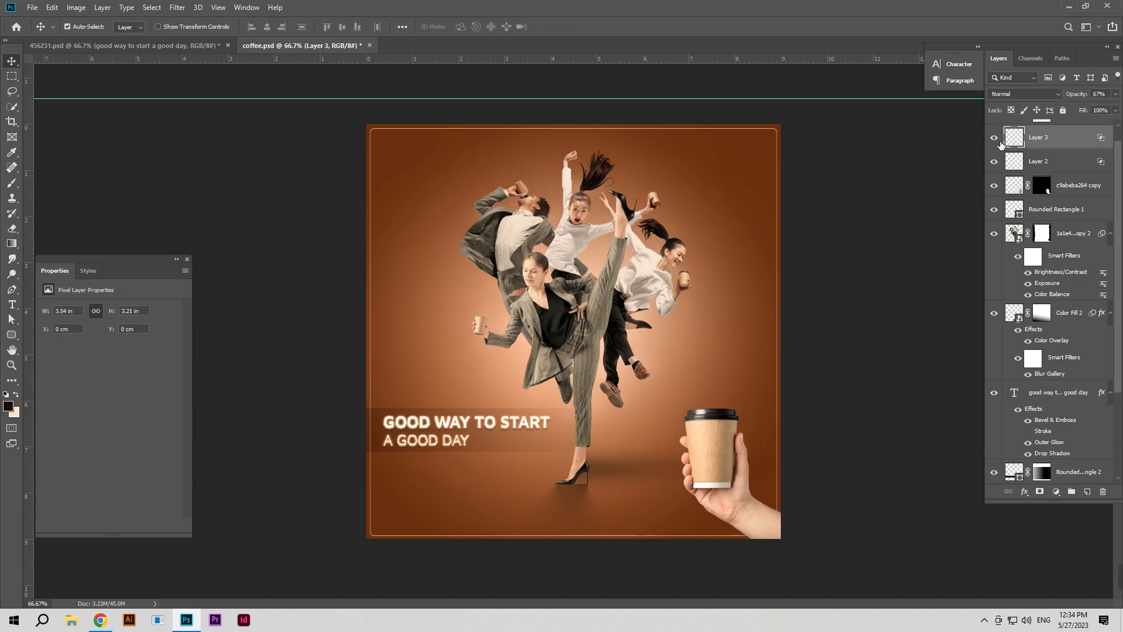
left_click(1039, 491)
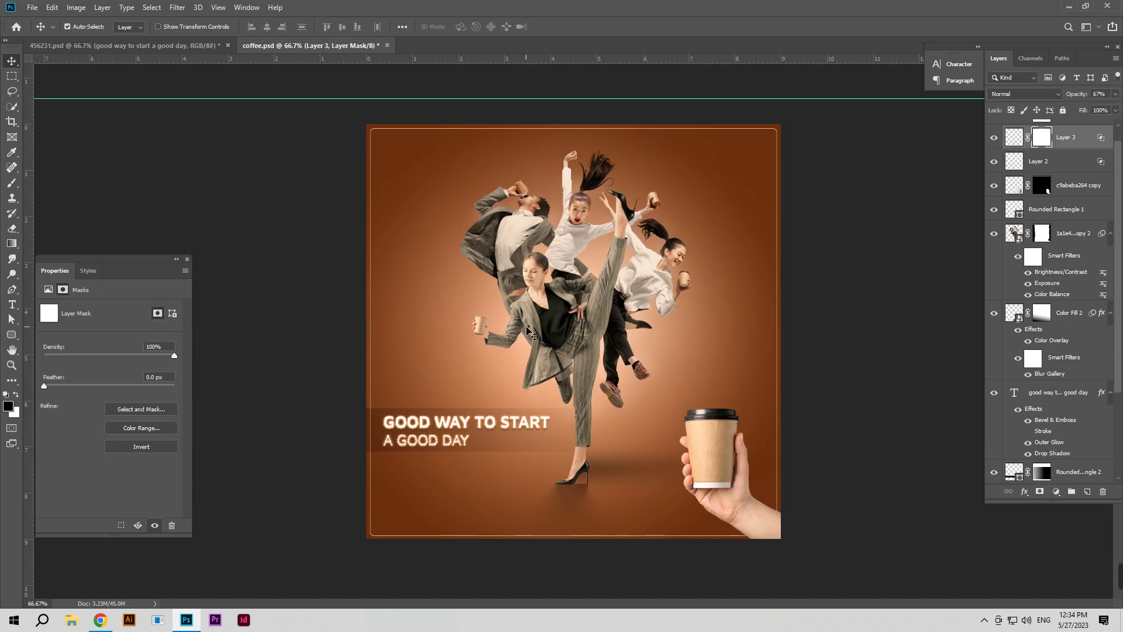
key("b")
right_click(494, 383, "alt")
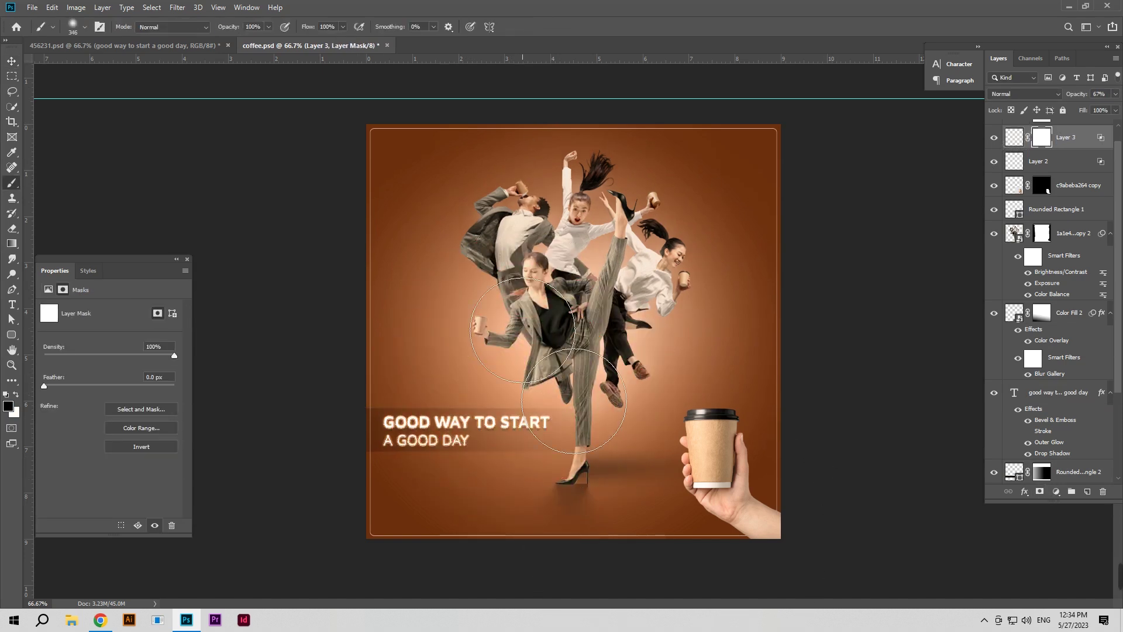
left_click_drag(502, 489, 513, 435)
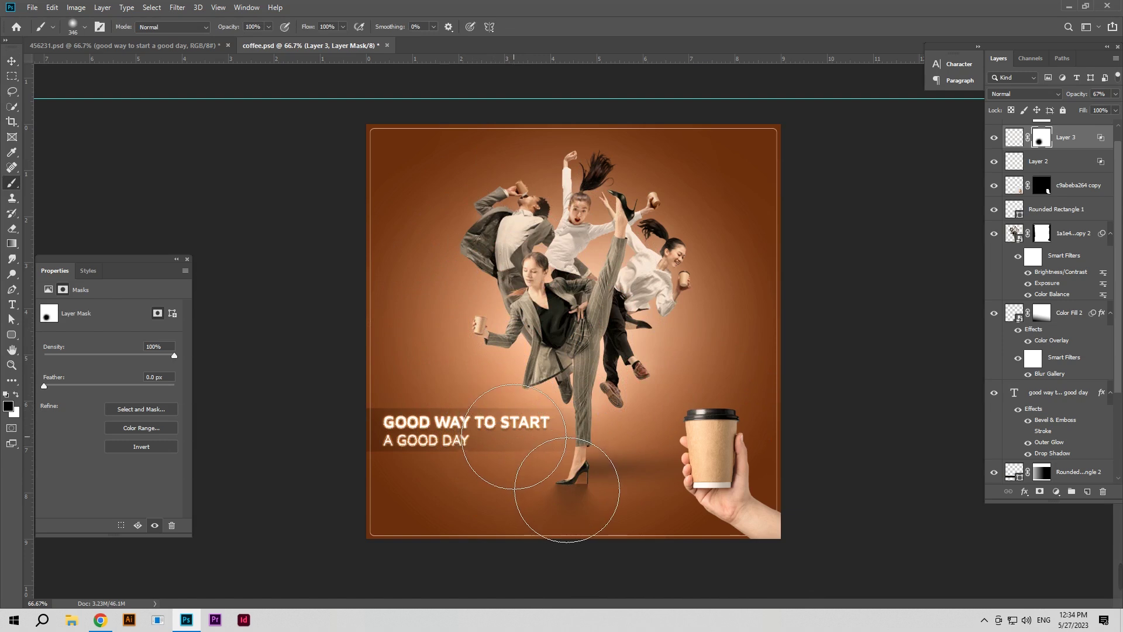
Step: Select Layer 2 and toggle Layer 3's mask off to compare the result
left_click(1001, 167)
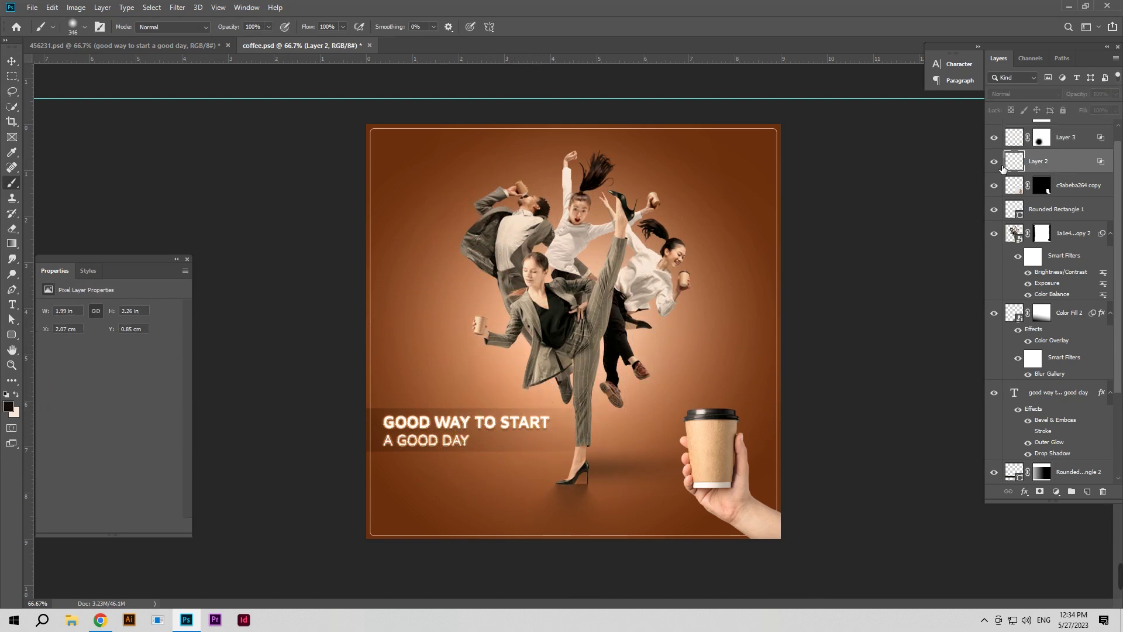
left_click(1048, 144, "shift")
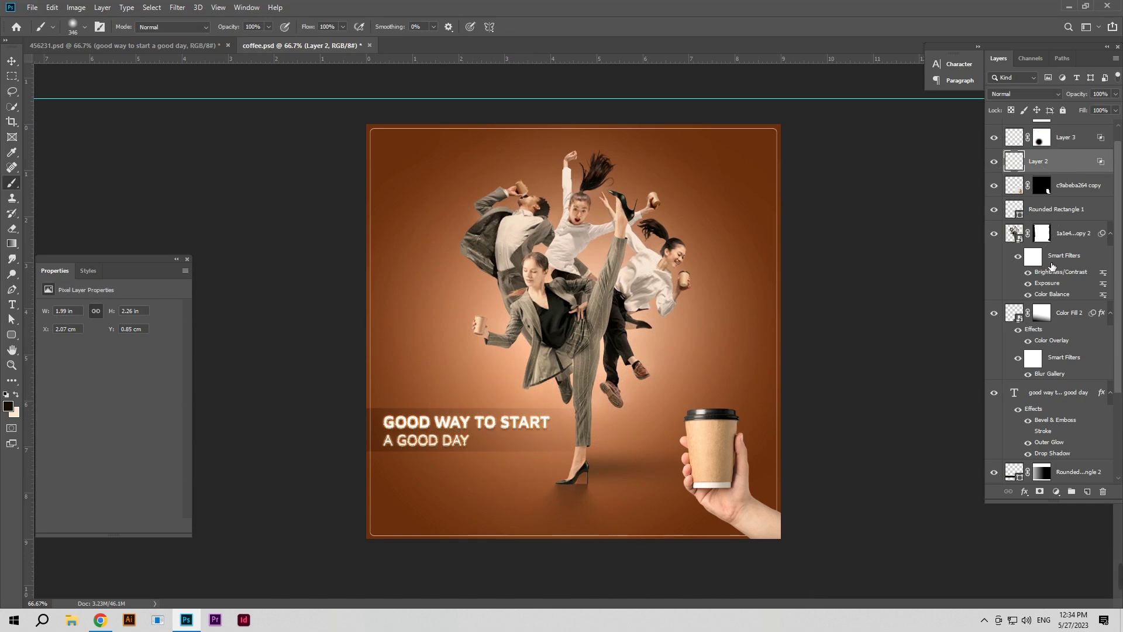
left_click(11, 63)
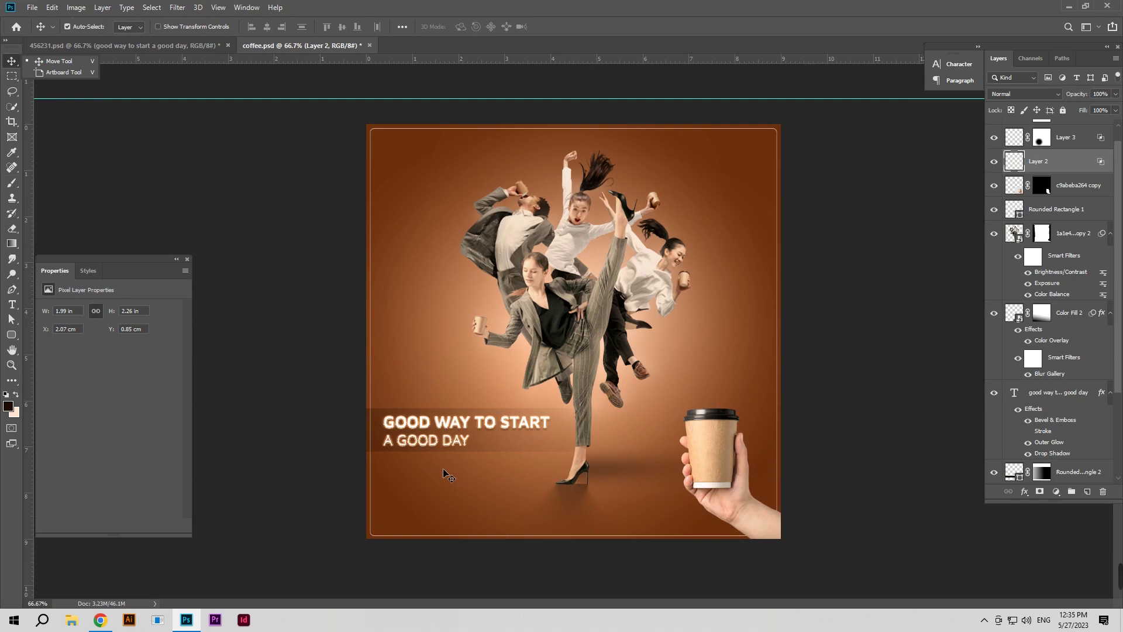
Step: Enlarge the title text's Drop Shadow size slightly in its layer style
left_click(456, 447)
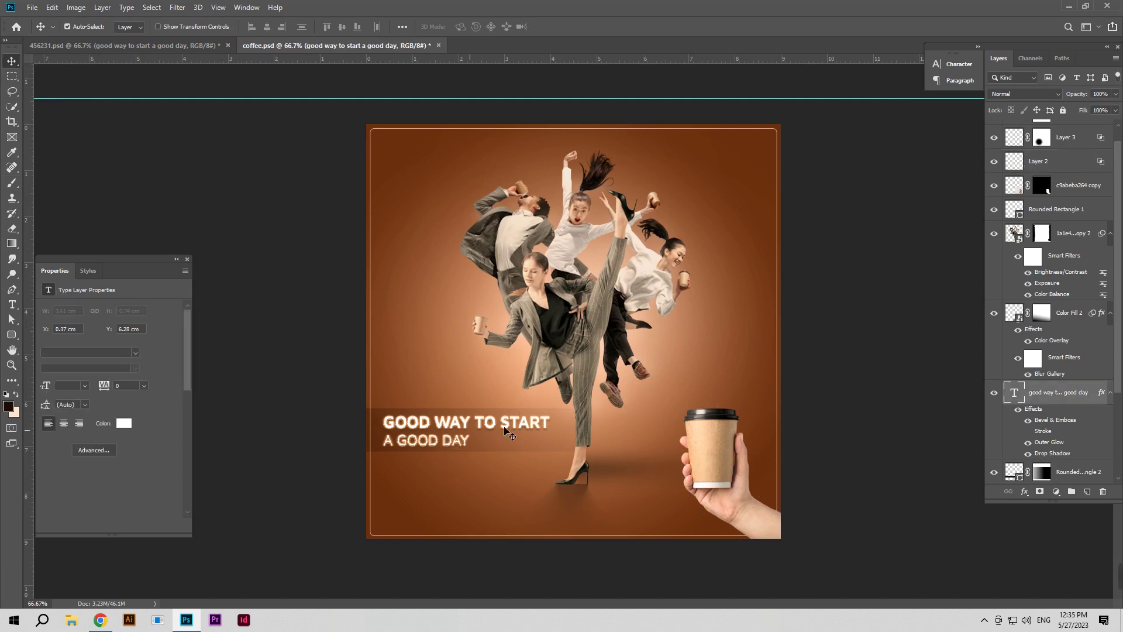
double_click(1042, 409)
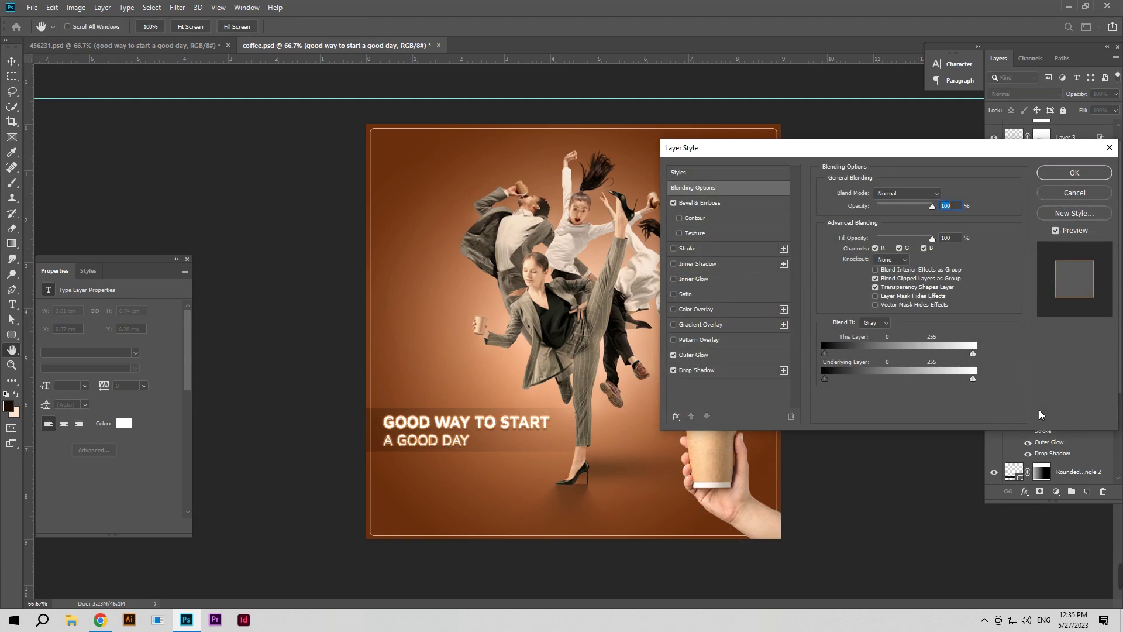
left_click(742, 201)
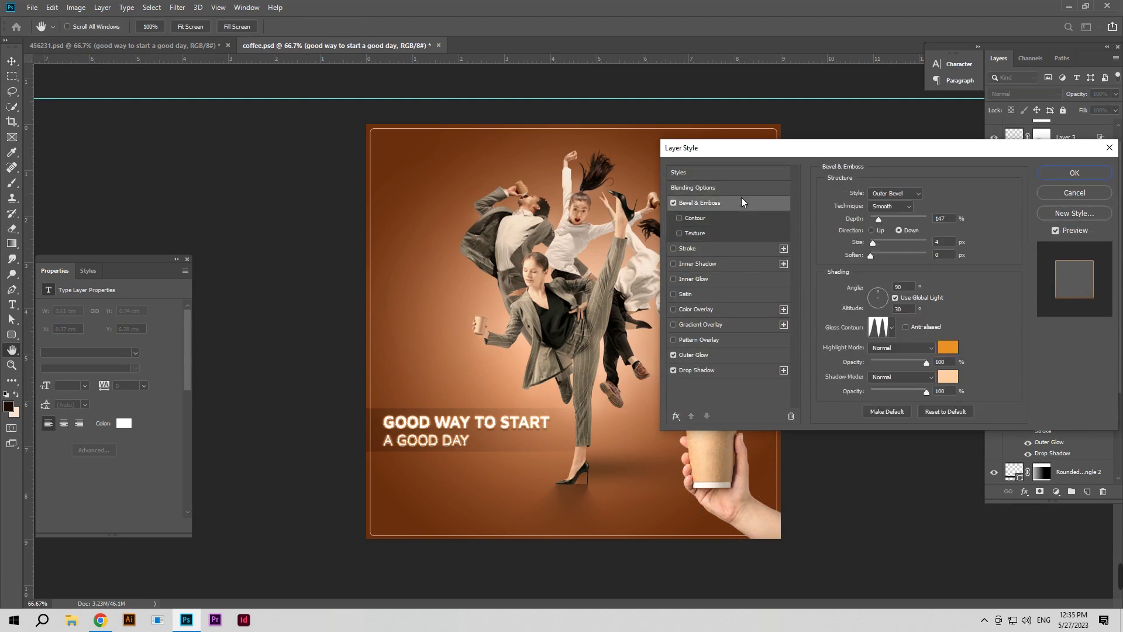
left_click(725, 351)
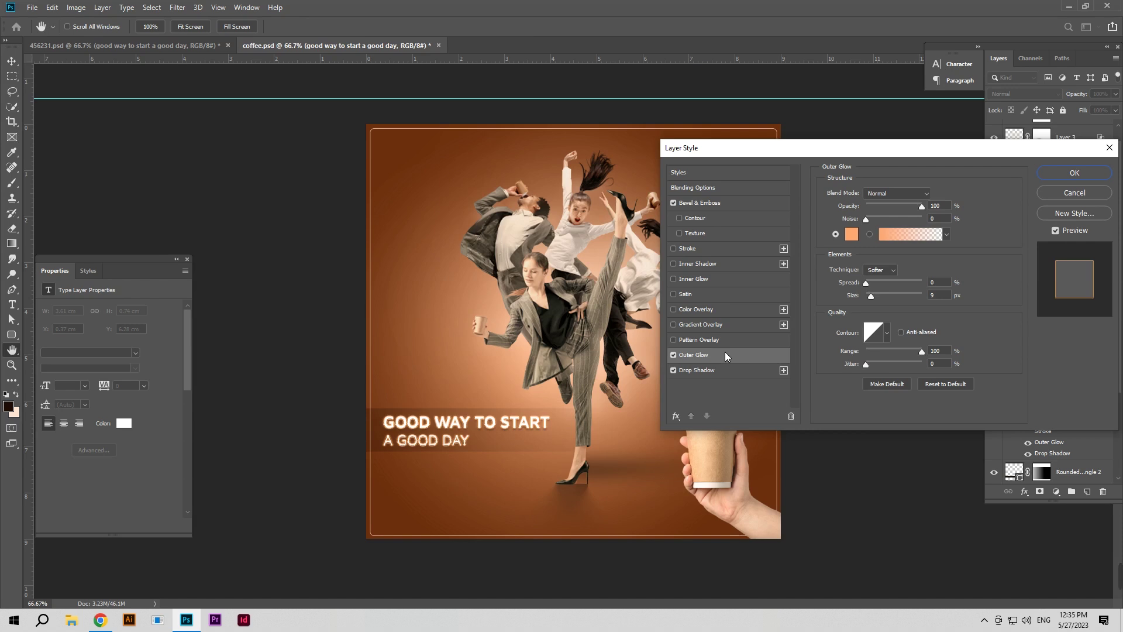
left_click(722, 370)
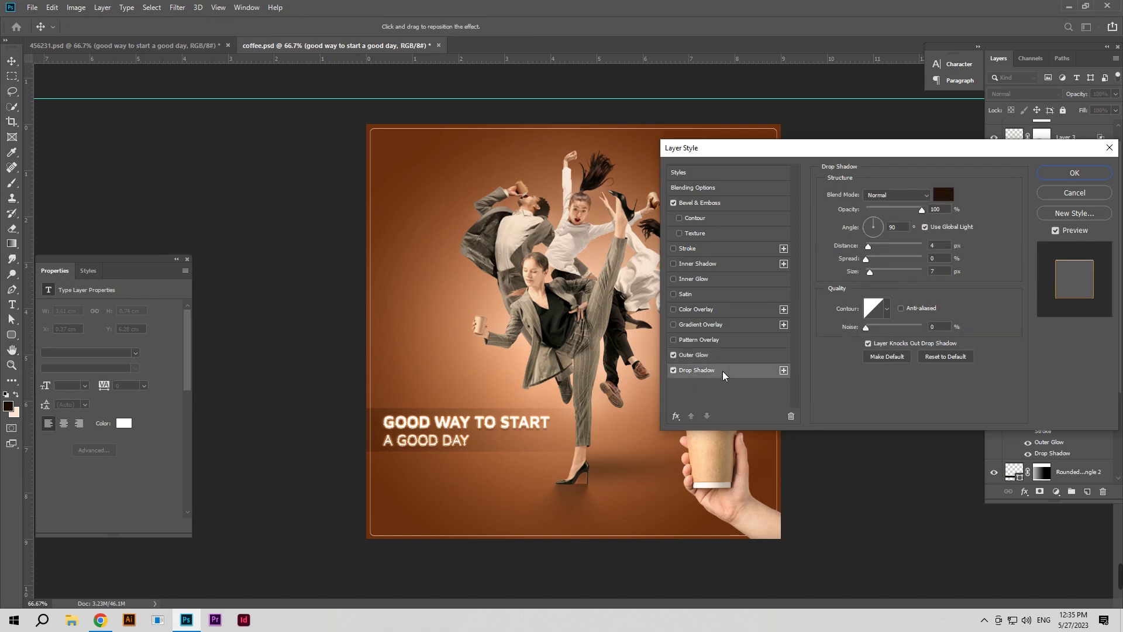
left_click_drag(870, 271, 869, 250)
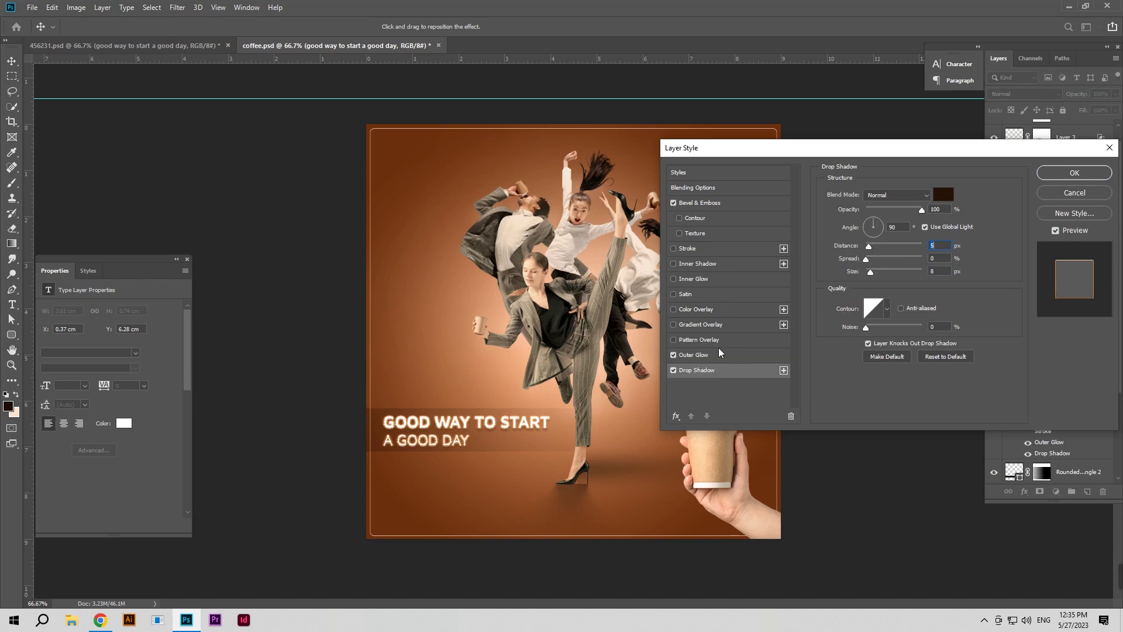
Step: Add a 1 px dark brown (#301606) Stroke to the title text
left_click(713, 249)
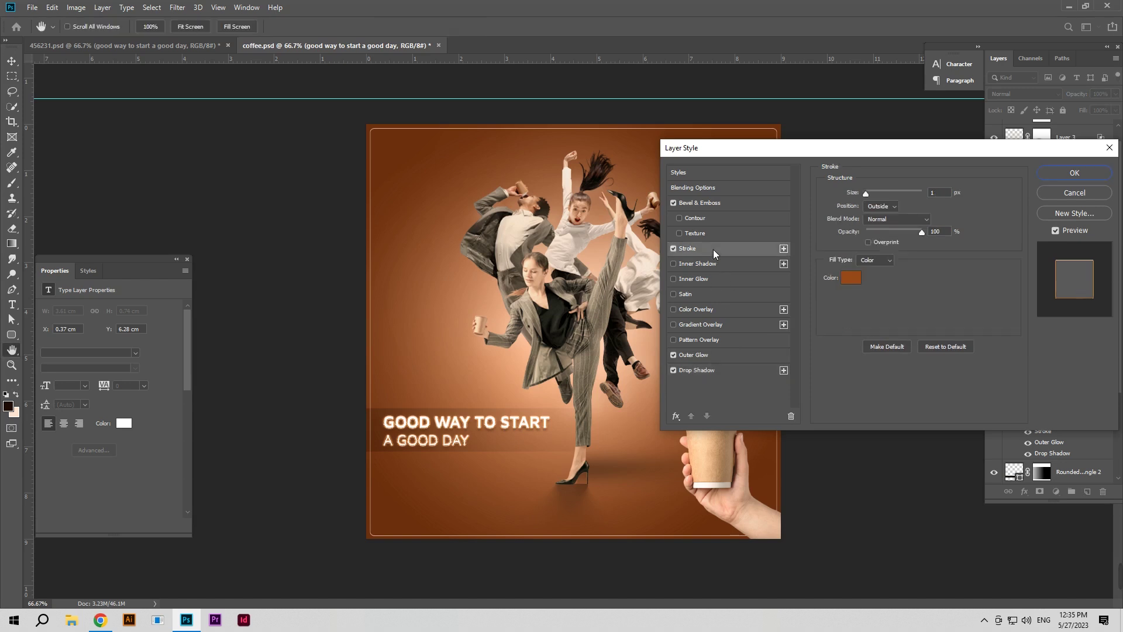
left_click_drag(875, 194, 865, 198)
left_click(850, 277)
left_click(944, 389)
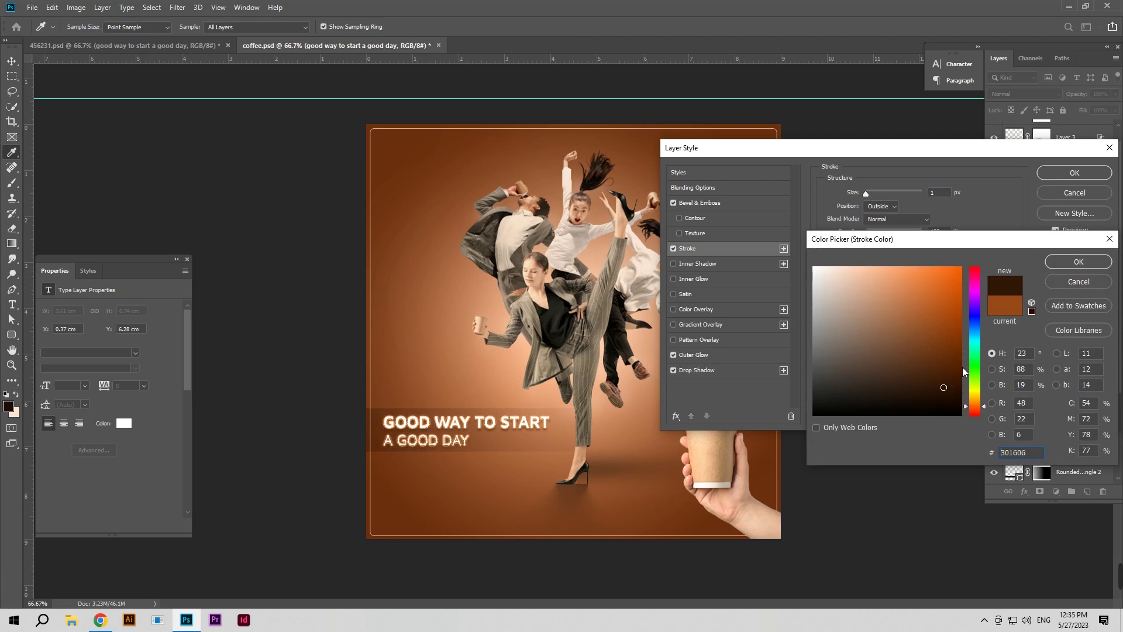
left_click(1068, 264)
Step: Apply the title style, nudge the hand-and-cup layer left, and hide Photo Filter 1
left_click(1083, 172)
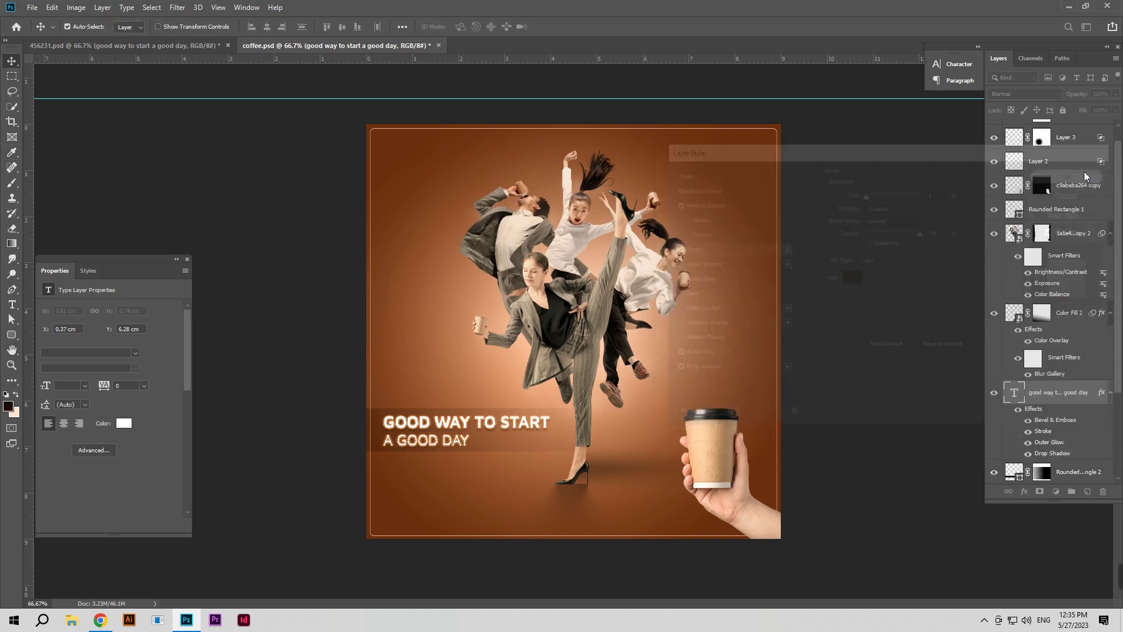
left_click(715, 451)
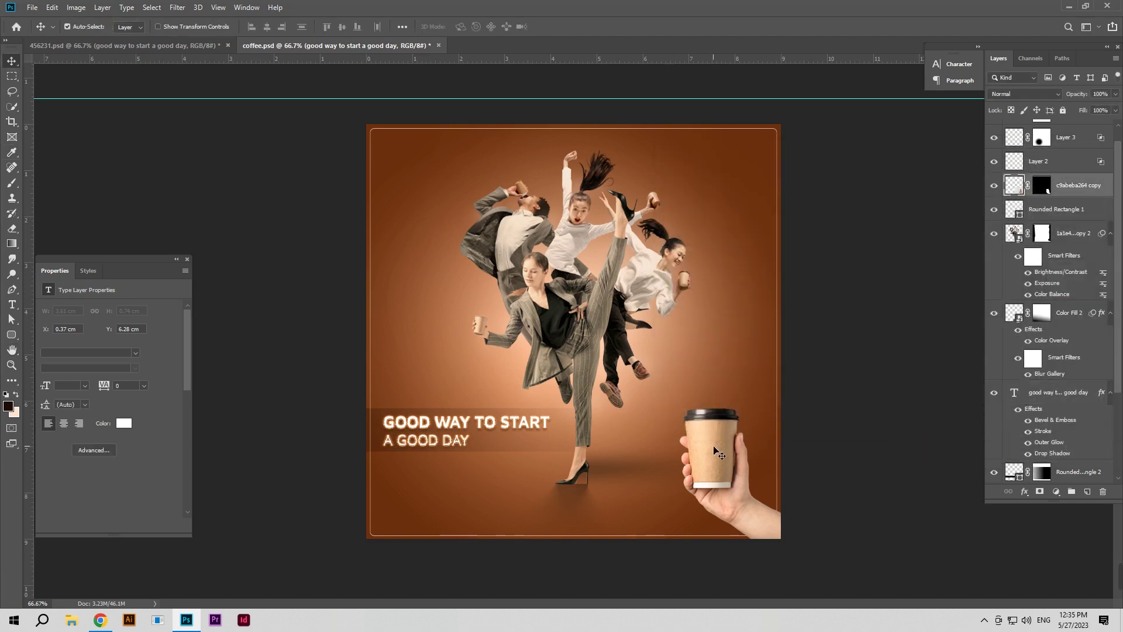
key("Left")
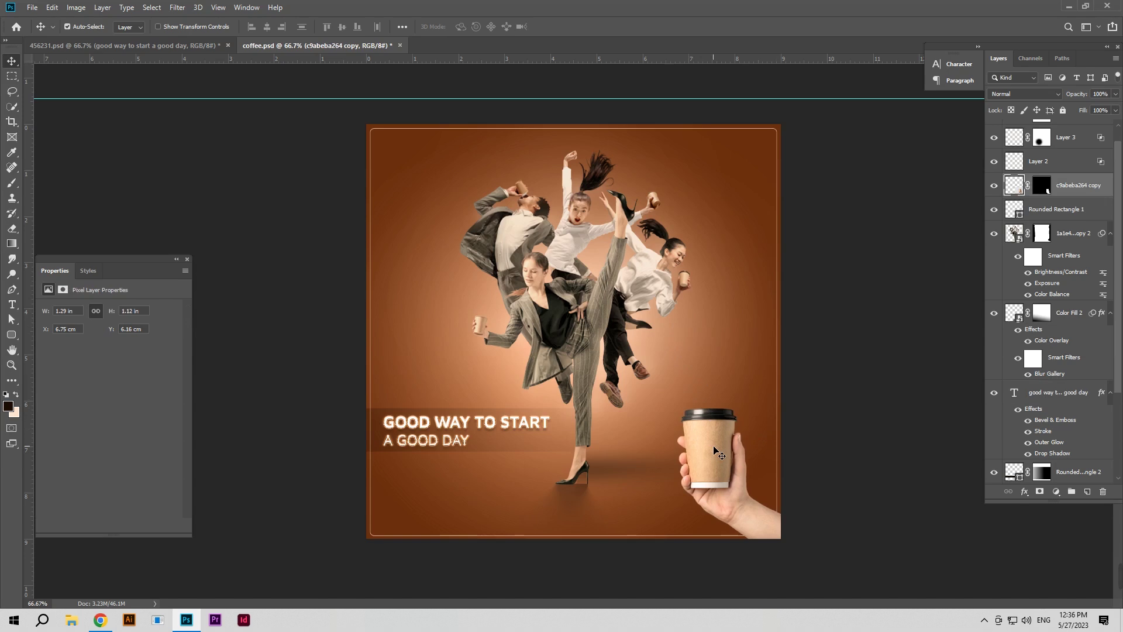
scroll(1038, 319, "up", 1)
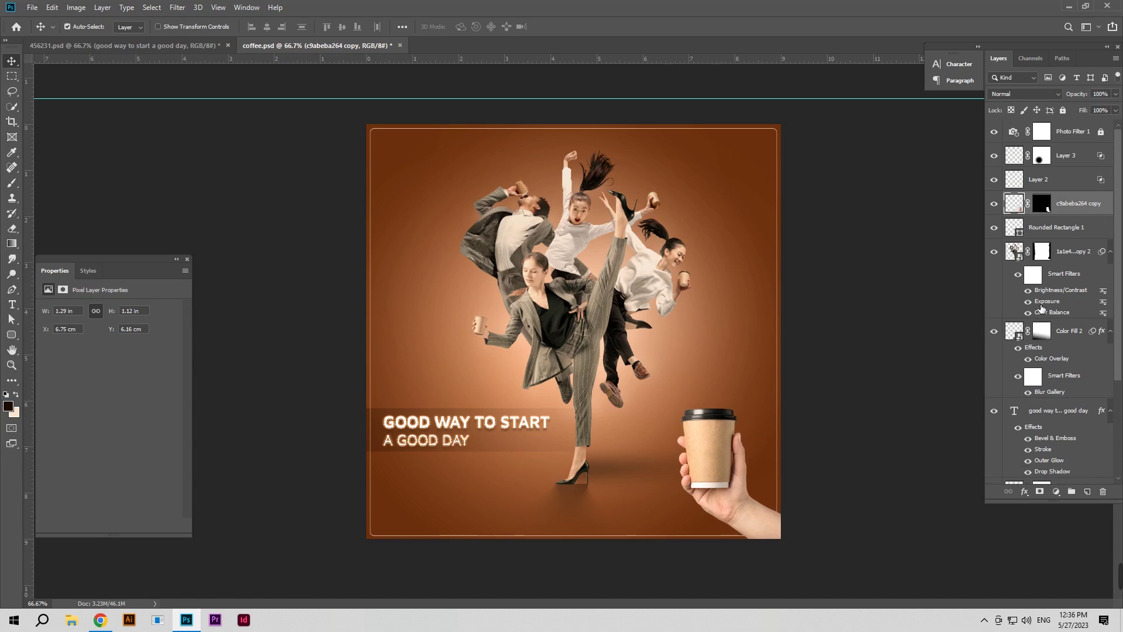
left_click(1002, 138)
Step: Apply Color Balance to the cup layer: Highlights blue -10, Shadows blue -13
left_click(76, 7)
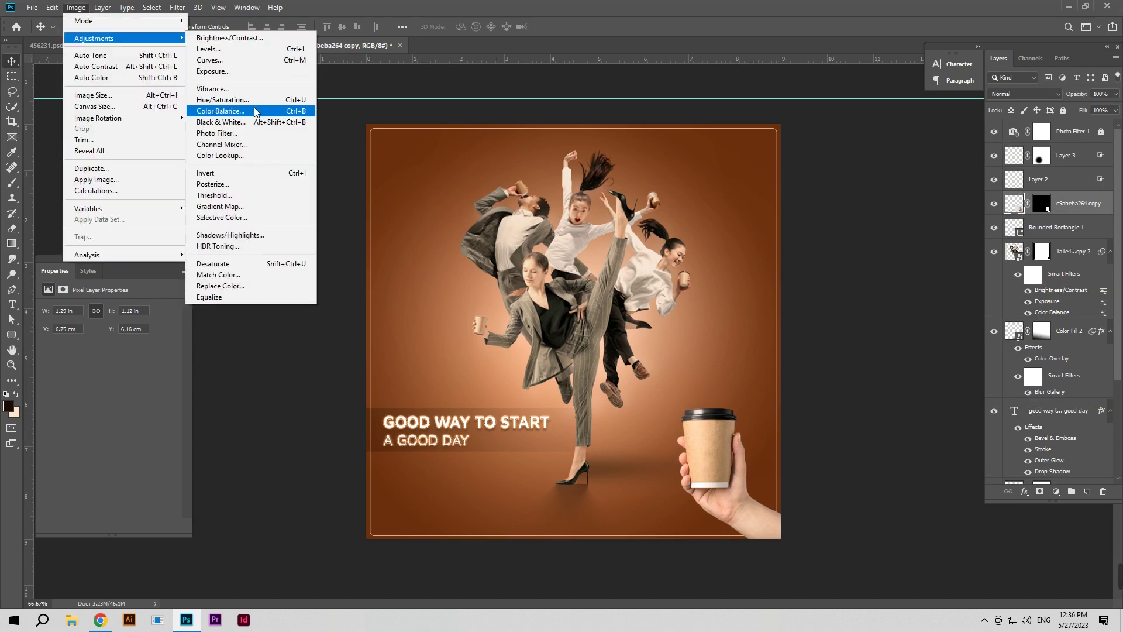
left_click(254, 107)
left_click(164, 201)
left_click_drag(132, 171, 126, 171)
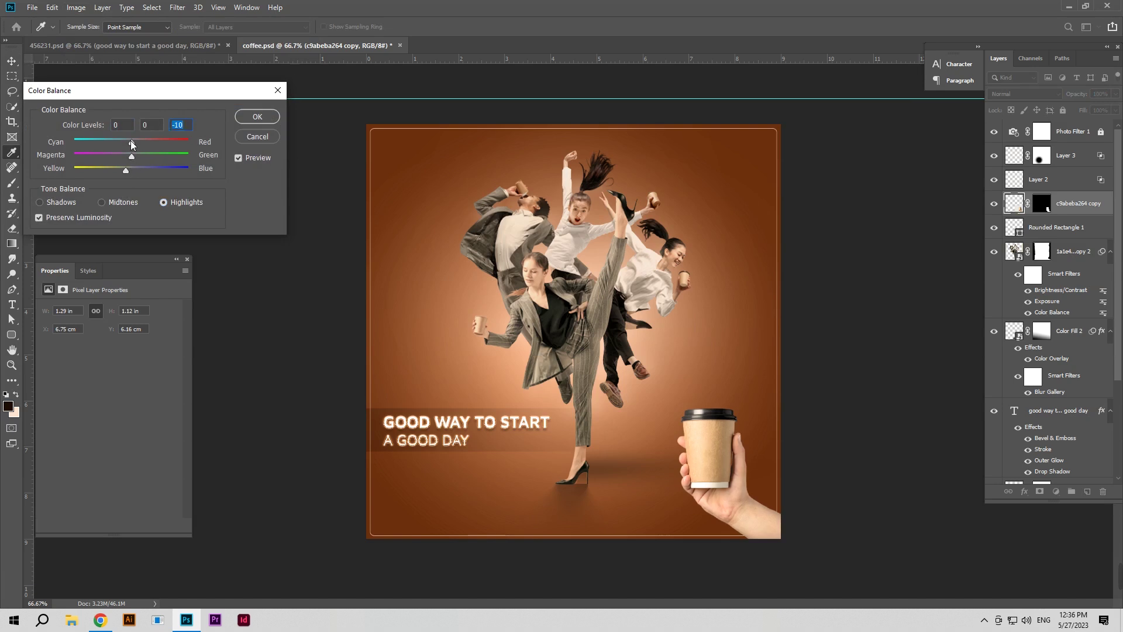
left_click(129, 202)
left_click(58, 202)
left_click_drag(131, 170, 124, 170)
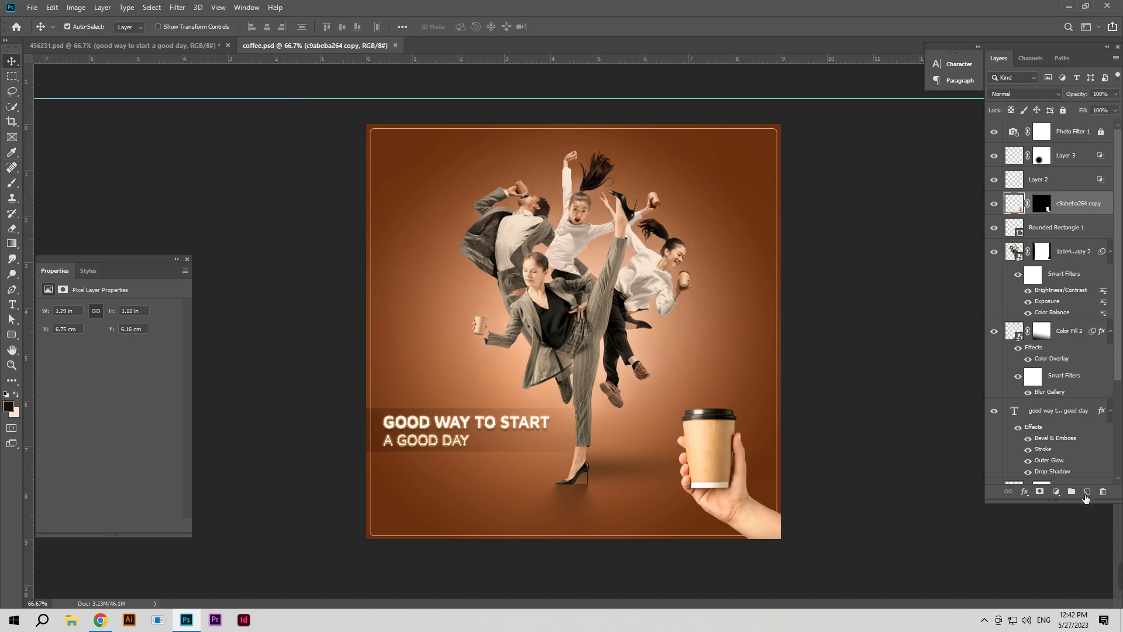
Step: Create Layer 5 clipped to the cup layer and set a very dark brown foreground colour
left_click(1086, 491)
right_click(1070, 211)
left_click(950, 337)
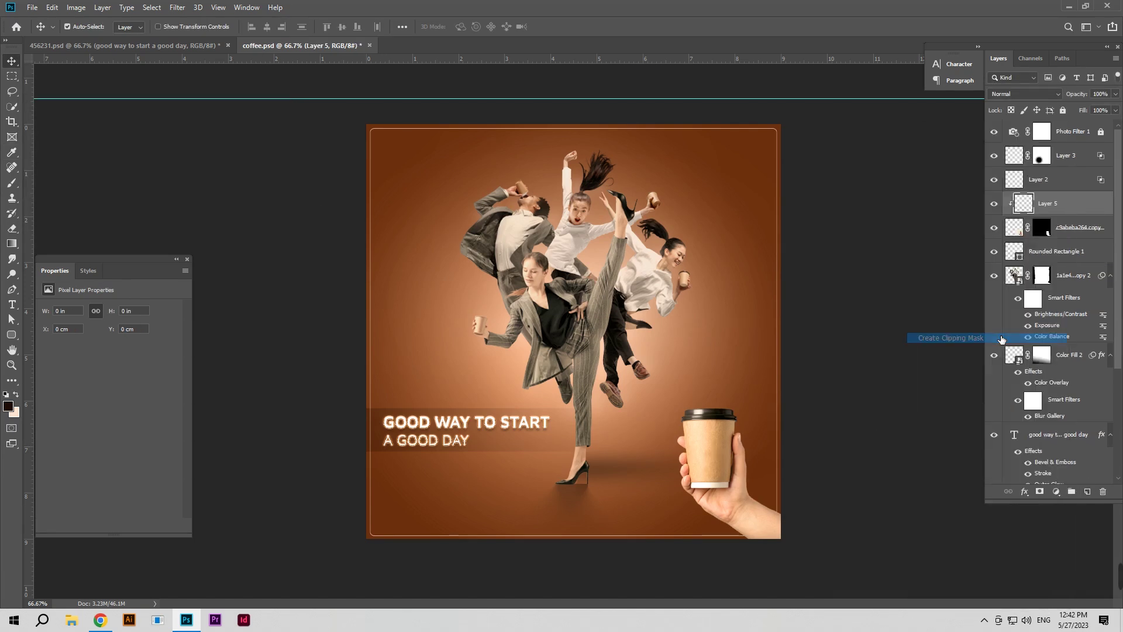
left_click(12, 183)
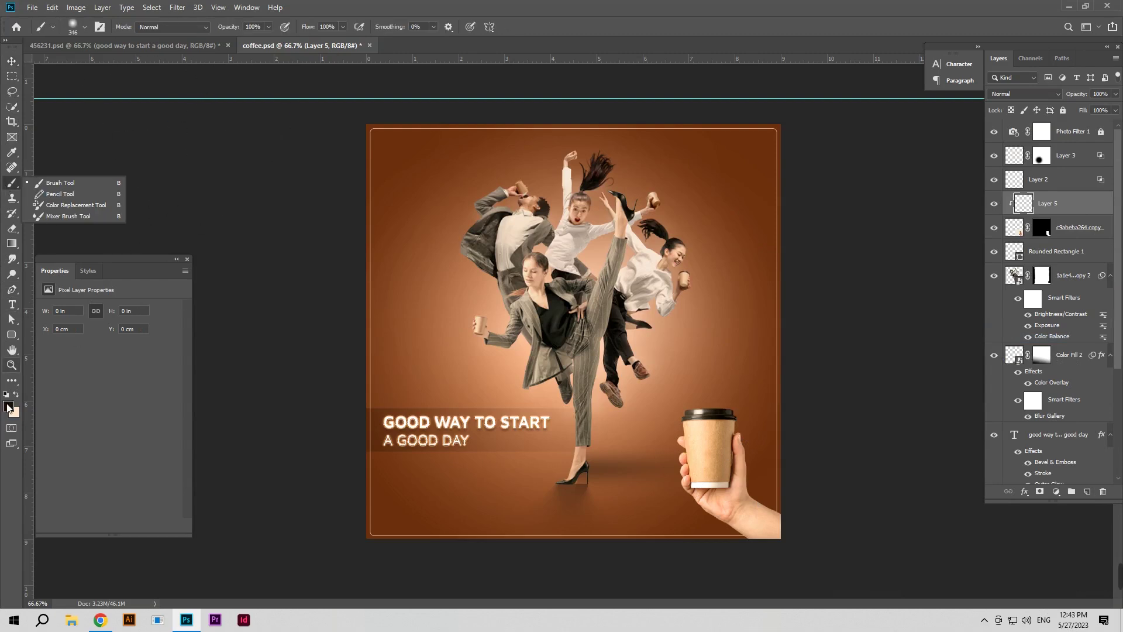
left_click(8, 405)
left_click(945, 412)
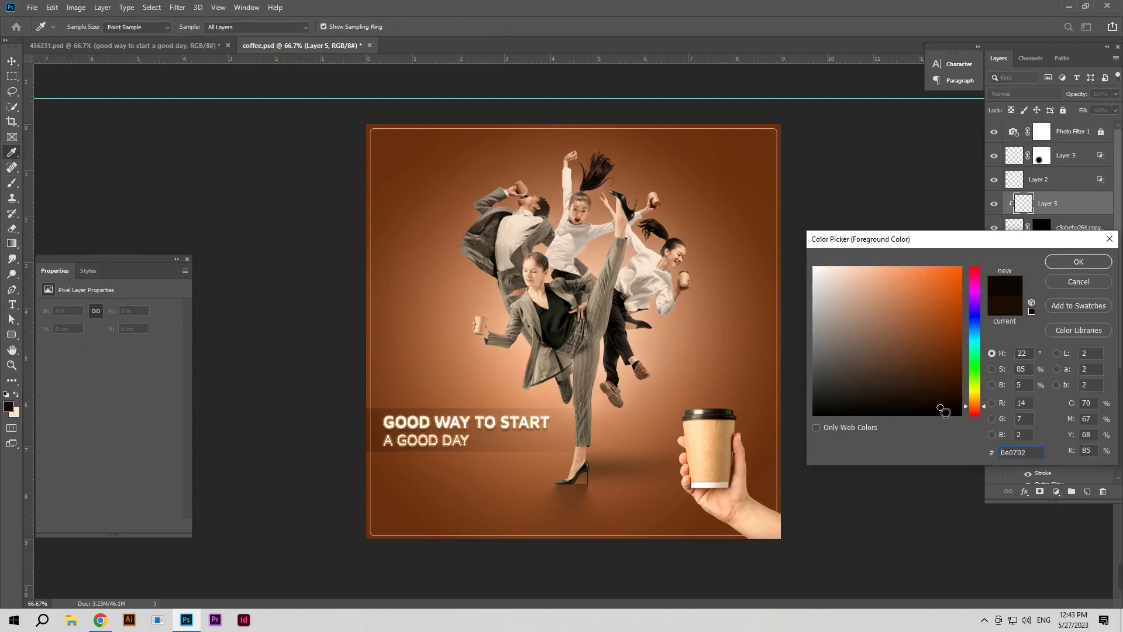
left_click(1078, 262)
Step: Paint soft shading around the hand and cup with a 19% opacity, size 130 brush
left_click_drag(241, 32, 108, 35)
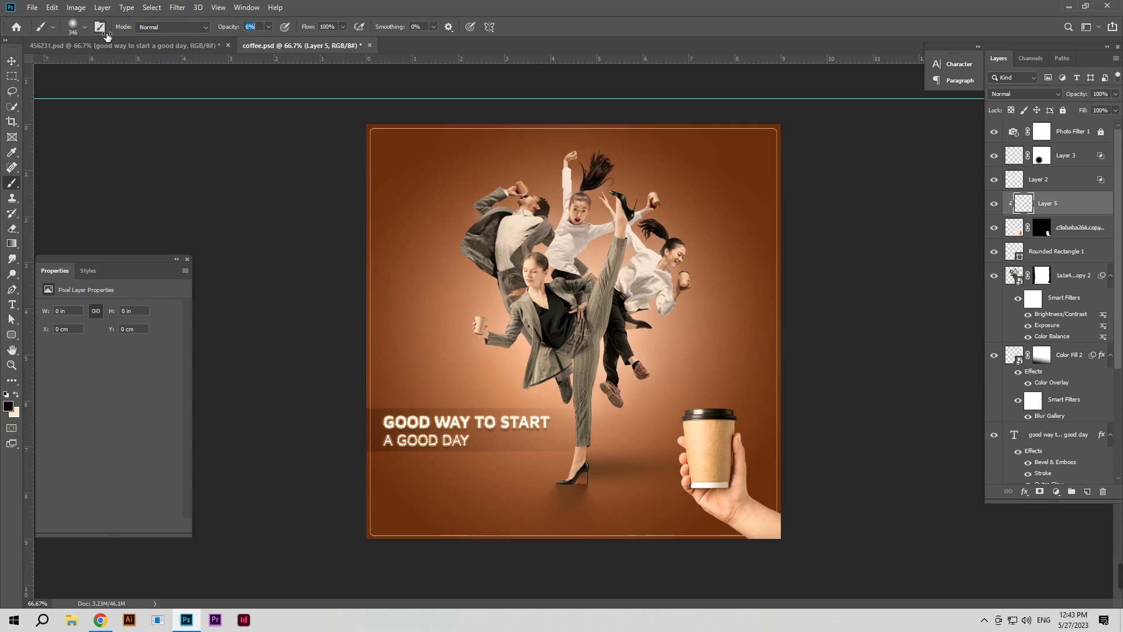
left_click_drag(716, 550, 770, 602)
key("ctrl+z")
right_click(752, 538, "alt")
mouse_move(734, 603)
left_mouse_down()
mouse_move(750, 460)
mouse_move(785, 510)
left_mouse_up()
left_click_drag(760, 457, 827, 538)
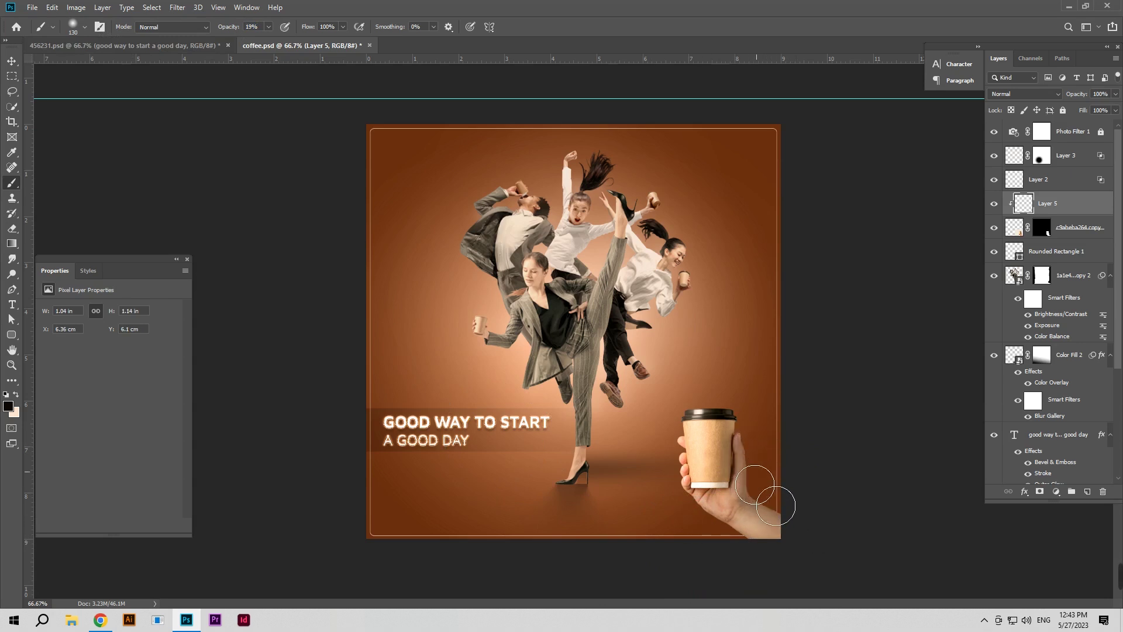
left_click_drag(713, 498, 687, 505)
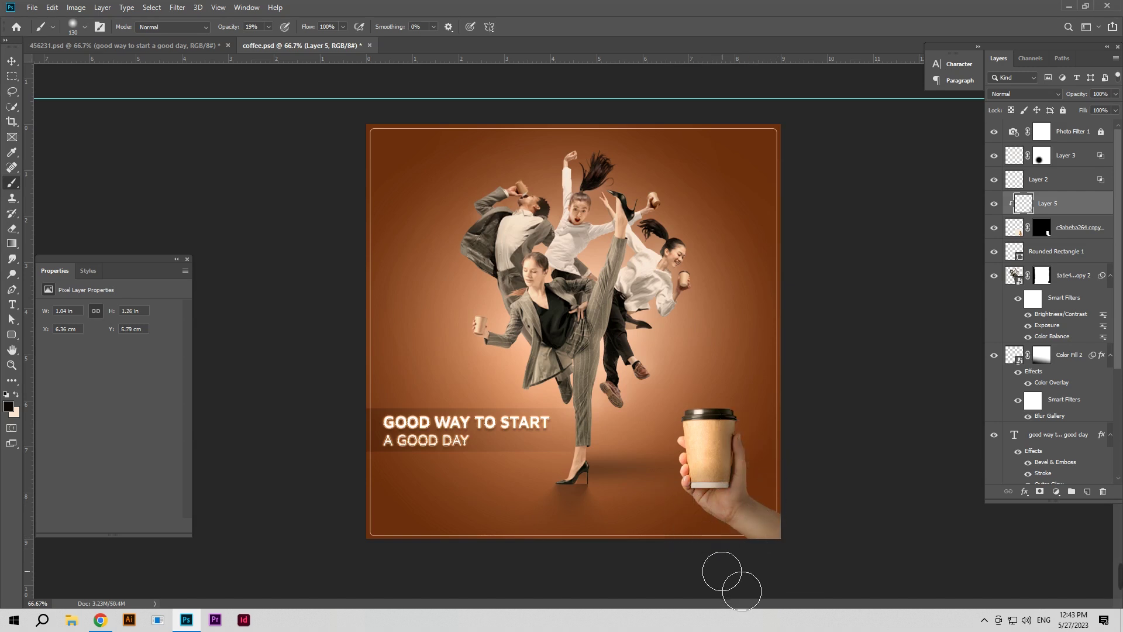
left_click_drag(678, 491, 701, 509)
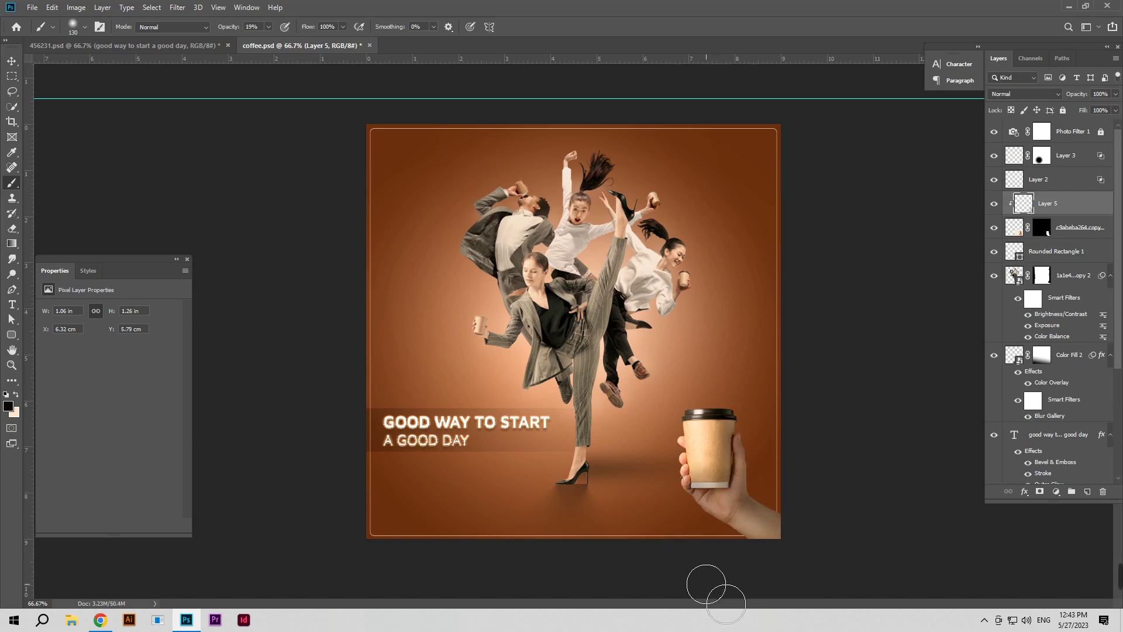
left_click_drag(764, 458, 728, 441)
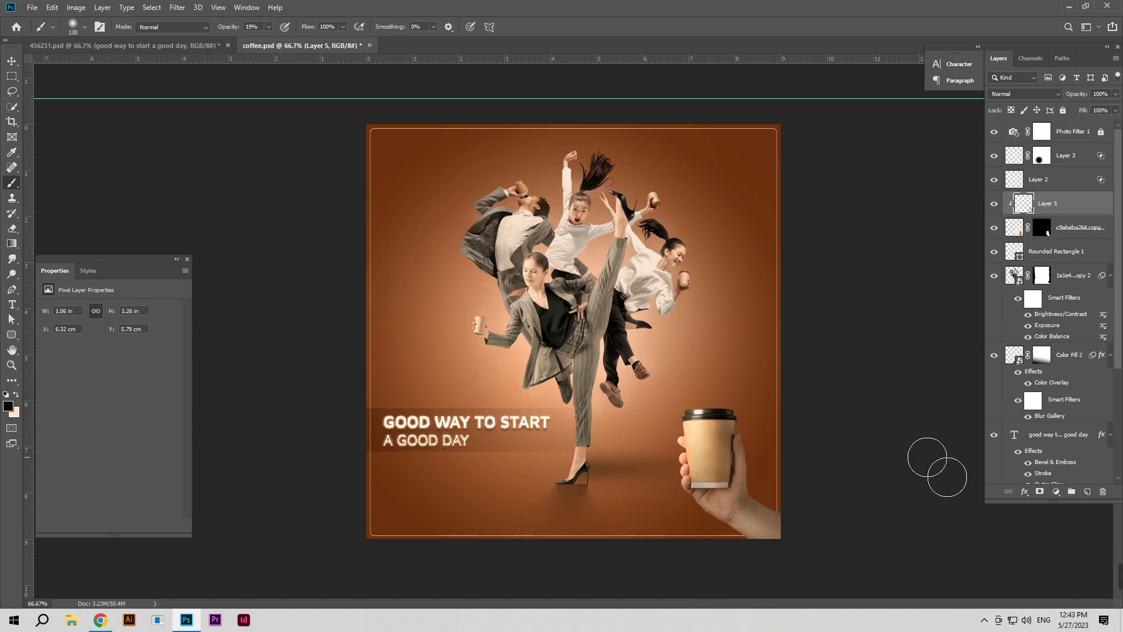
Step: Split Layer 5's Blend If Underlying Layer sliders to feather the shading into the hand
left_click(1024, 491)
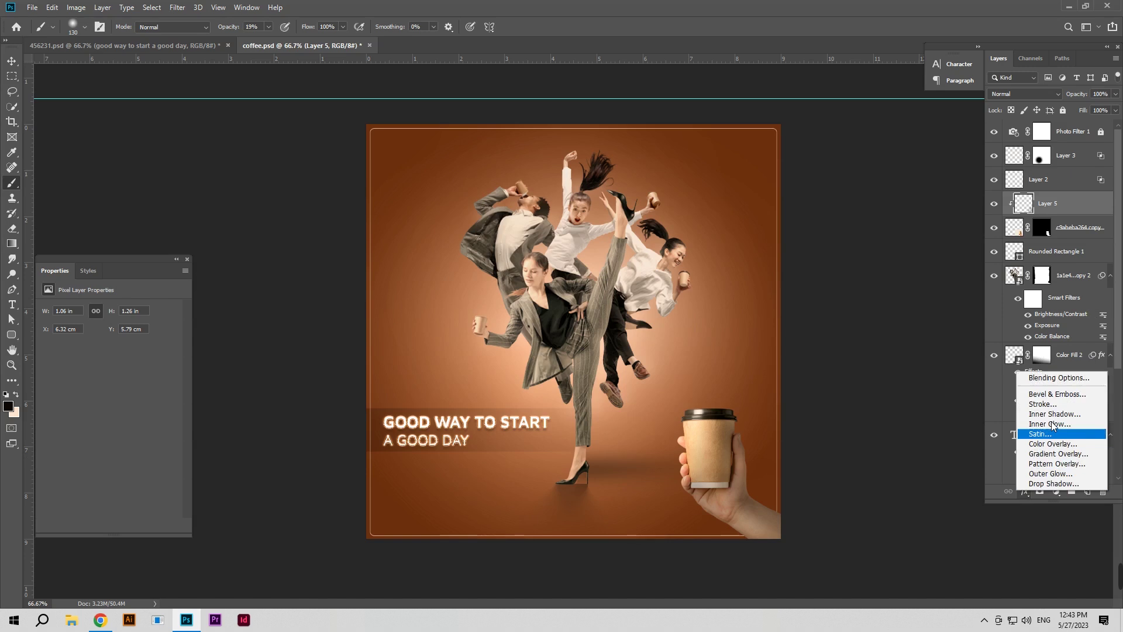
left_click(1056, 384)
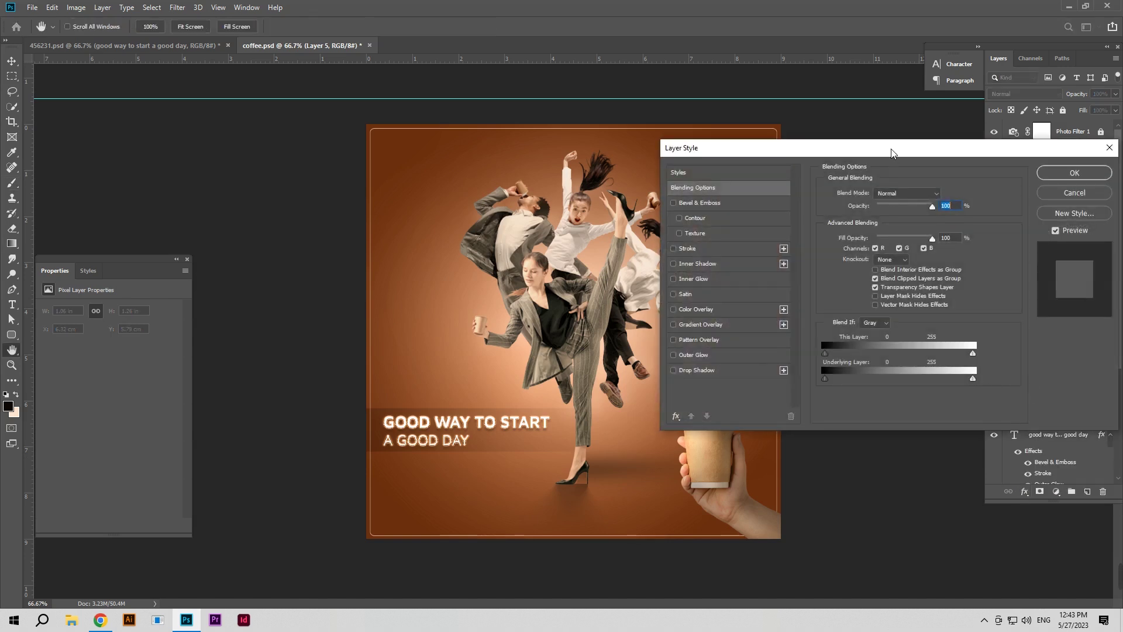
left_click_drag(891, 153, 894, 81)
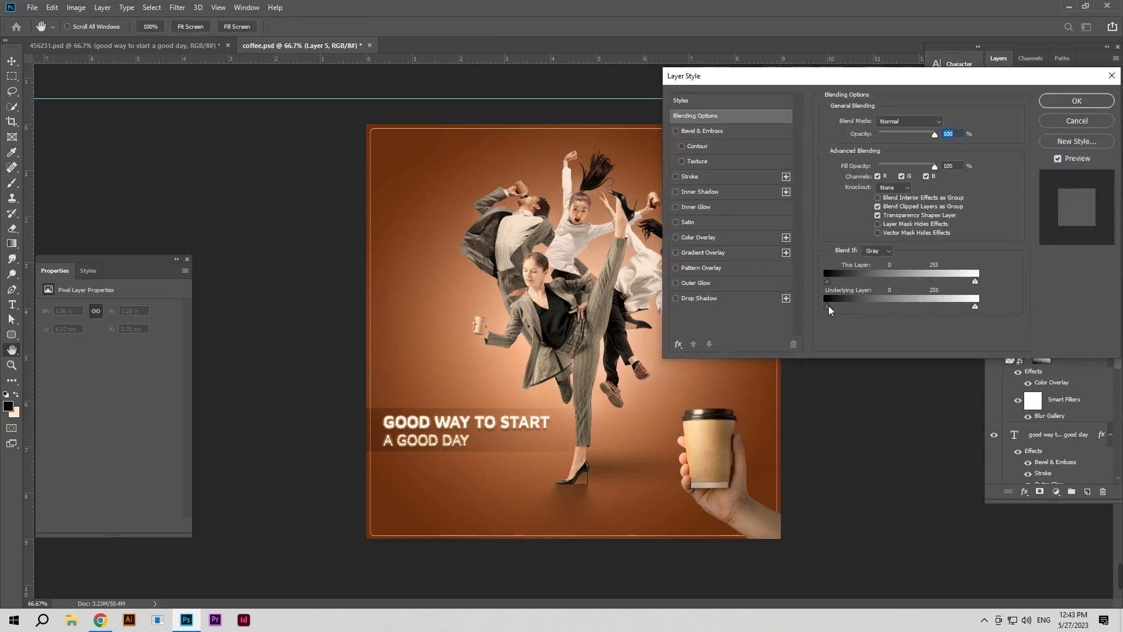
mouse_move(829, 306)
left_mouse_down()
mouse_move(944, 315)
mouse_move(848, 325)
mouse_move(882, 314)
mouse_move(866, 314)
left_mouse_up()
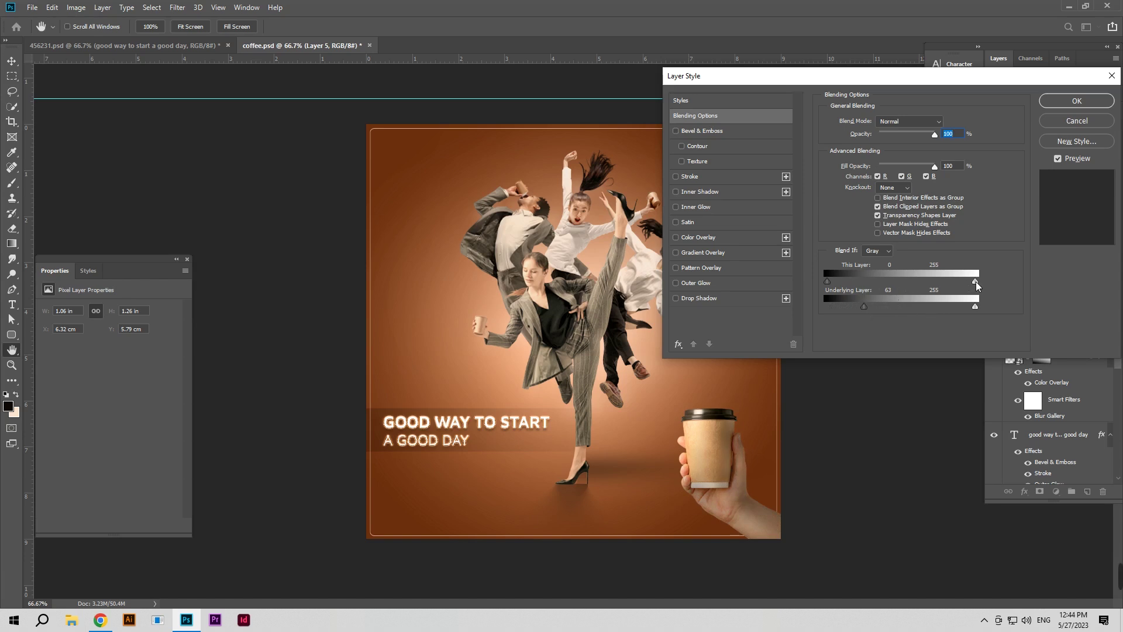
mouse_move(975, 306)
left_mouse_down()
mouse_move(936, 306)
mouse_move(995, 307)
mouse_move(795, 311)
mouse_move(905, 306)
left_mouse_up()
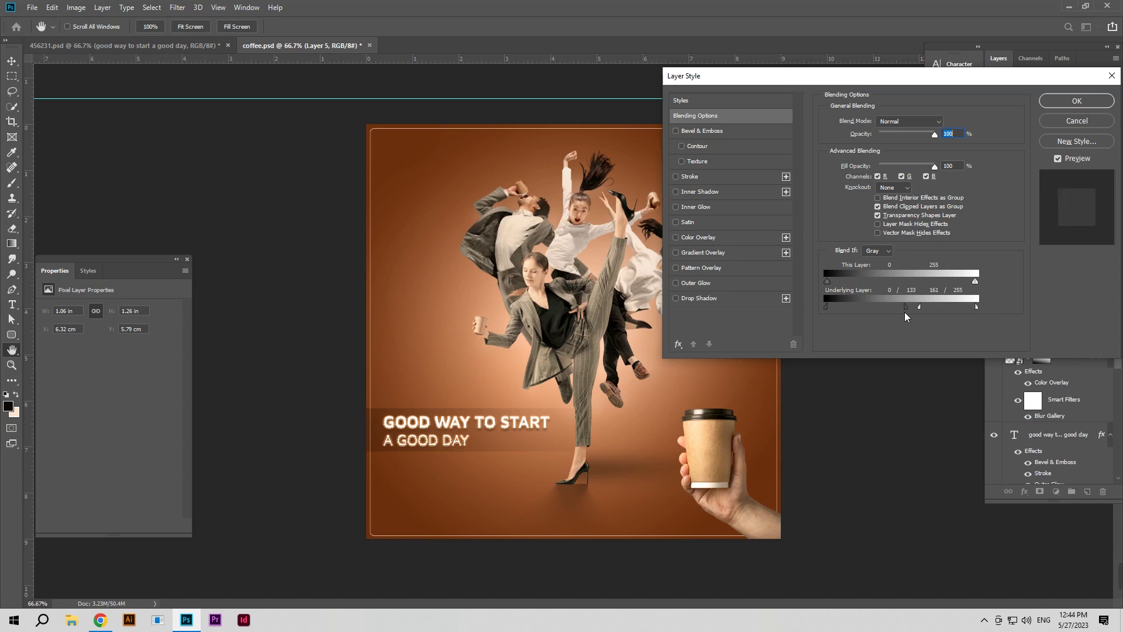
left_click(1048, 106)
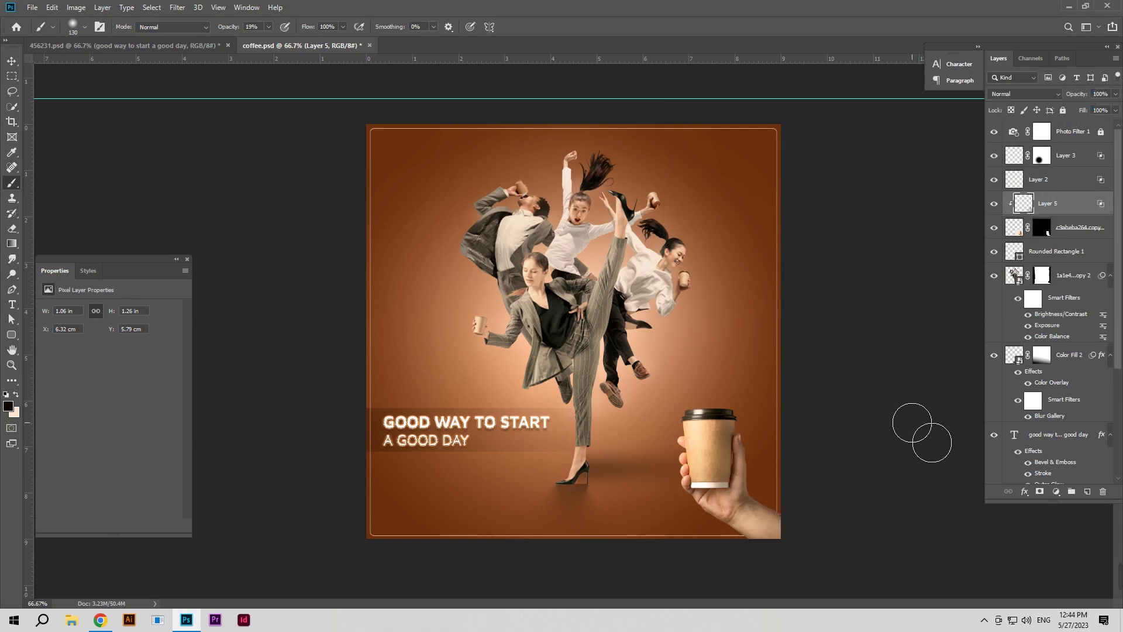
Step: Add a Color Overlay to Layer 5 and narrow its bright Blend If range to 87/255
left_click(11, 61)
double_click(1081, 209)
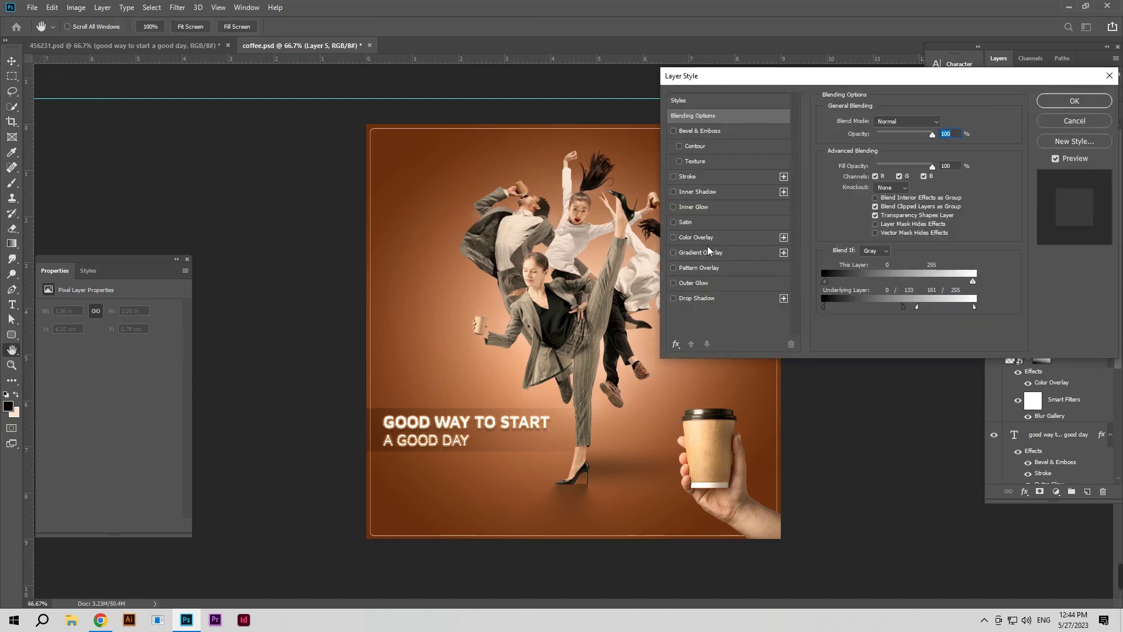
left_click(695, 237)
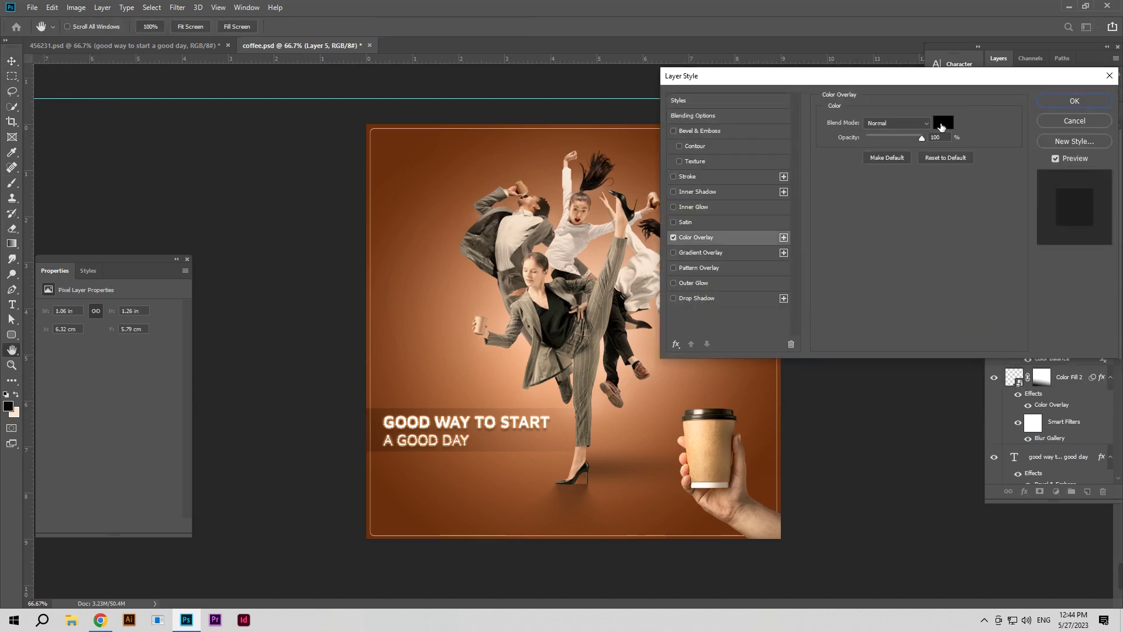
left_click(744, 115)
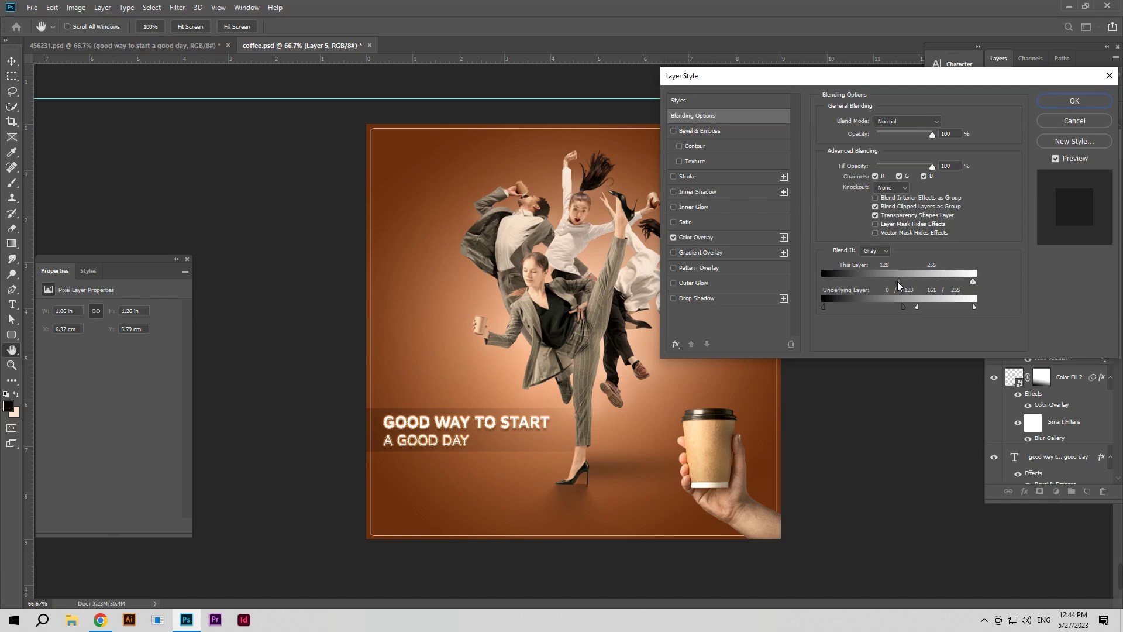
left_click_drag(916, 307, 900, 307)
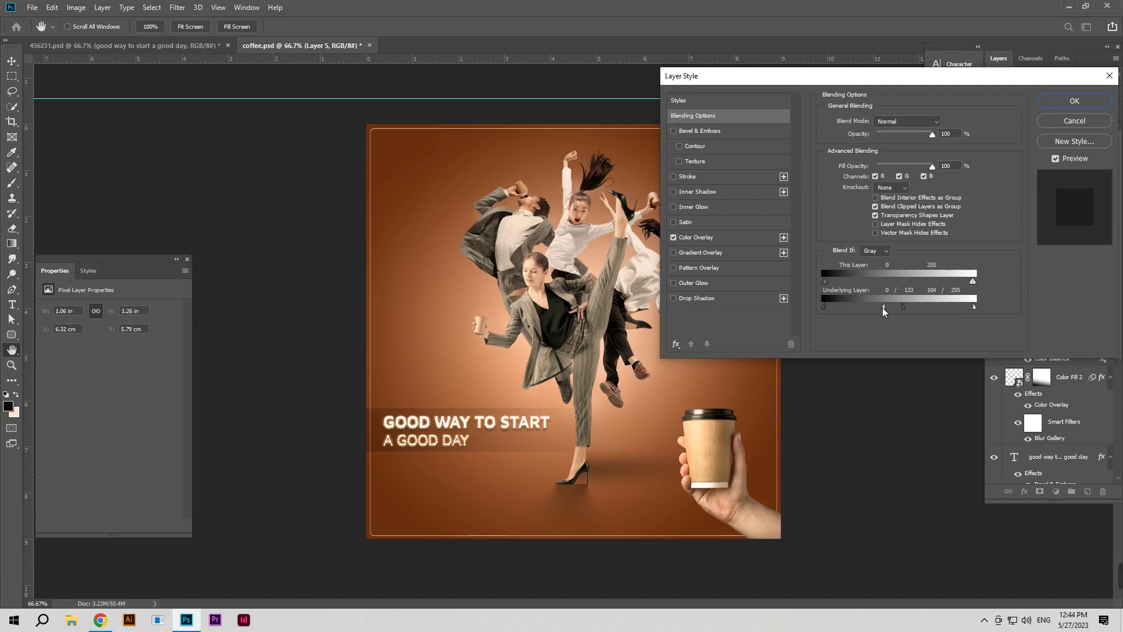
left_click(1061, 102)
left_click(76, 7)
left_click(231, 47)
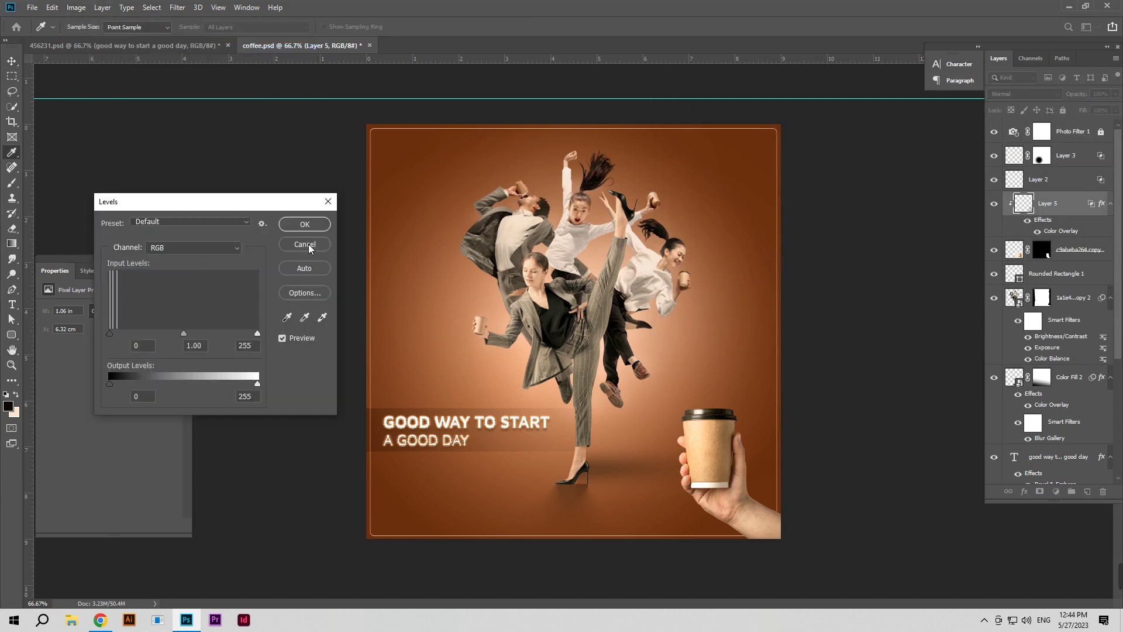
Step: Darken the c9abeba264 copy layer with Levels midtone 0.95, then select all layers
left_click(307, 244)
left_click(1021, 254)
left_click(76, 7)
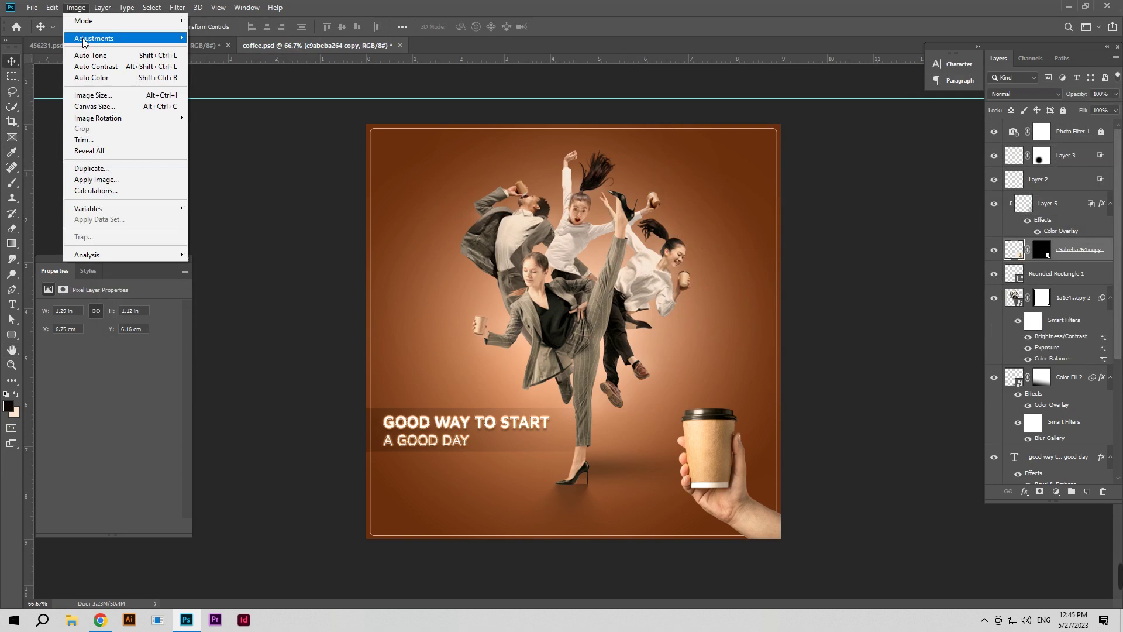
mouse_move(94, 37)
left_click(231, 48)
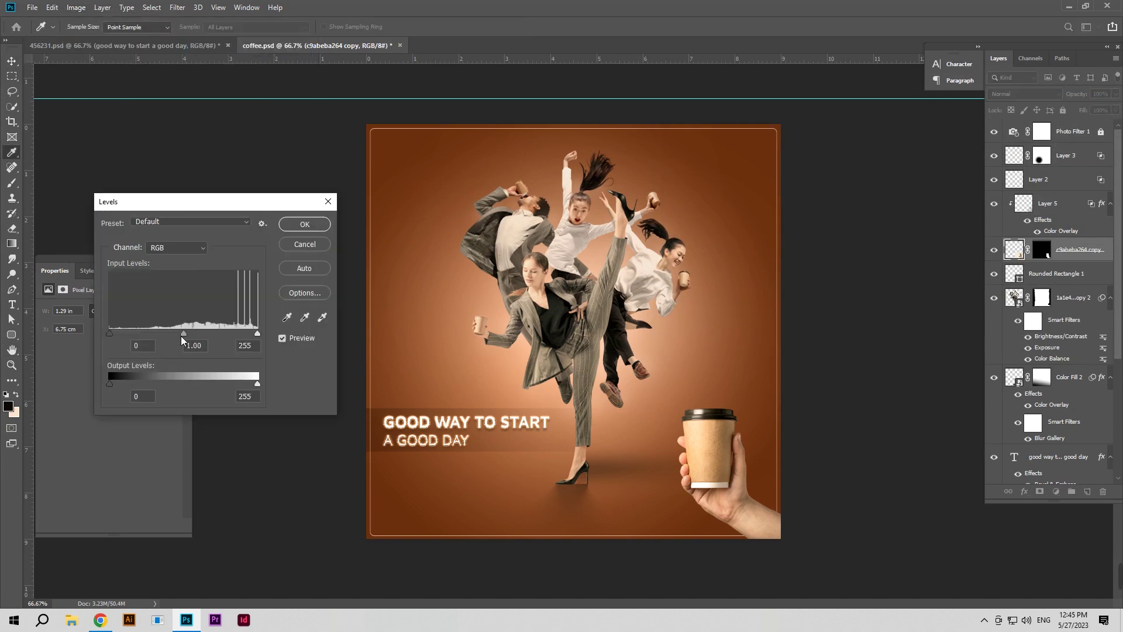
left_click_drag(181, 335, 186, 332)
left_click(308, 225)
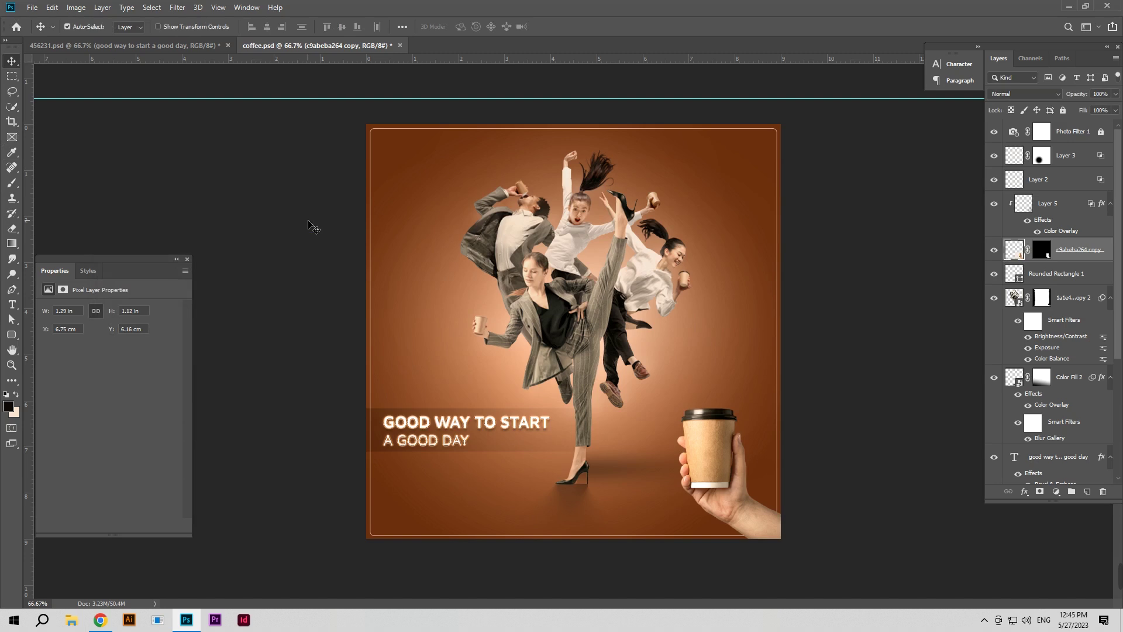
left_click_drag(307, 111, 836, 569)
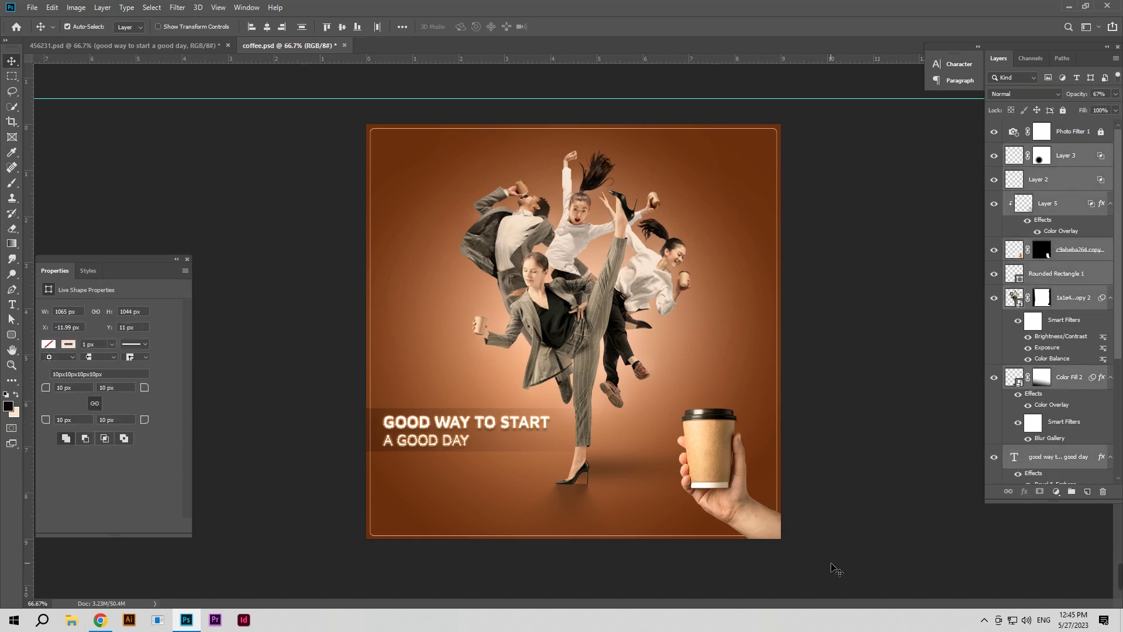
Step: Merge visible layers into unlocked Layer 0 and grade it in Camera Raw: warmer, more contrast, lifted blacks
key("ctrl+shift+e")
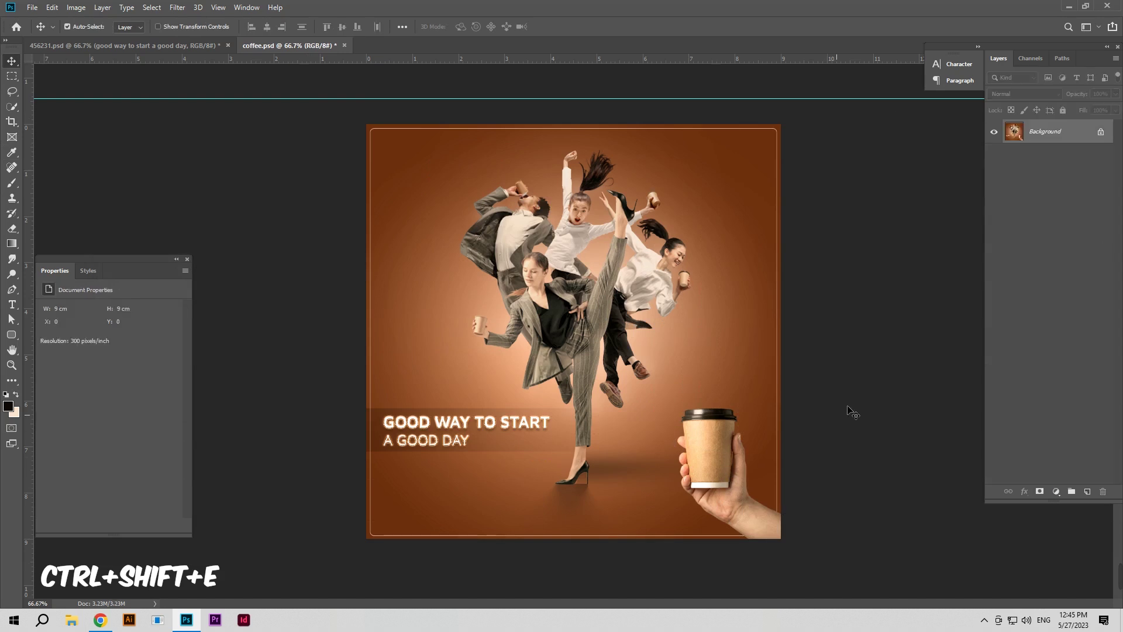
left_click(1100, 132)
left_click(177, 7)
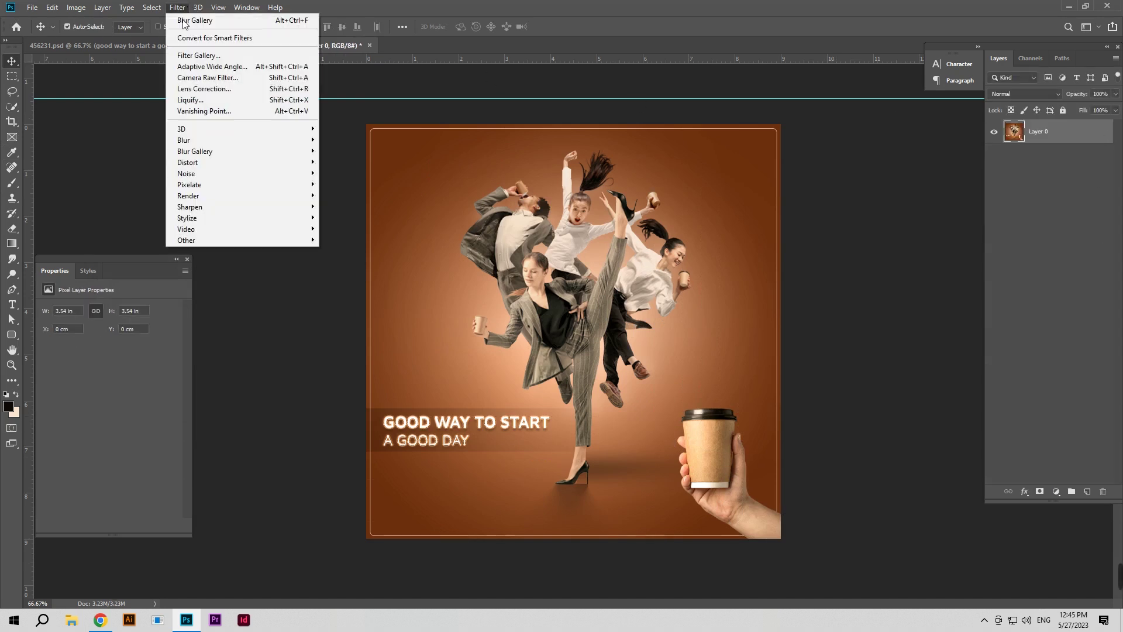
left_click(237, 79)
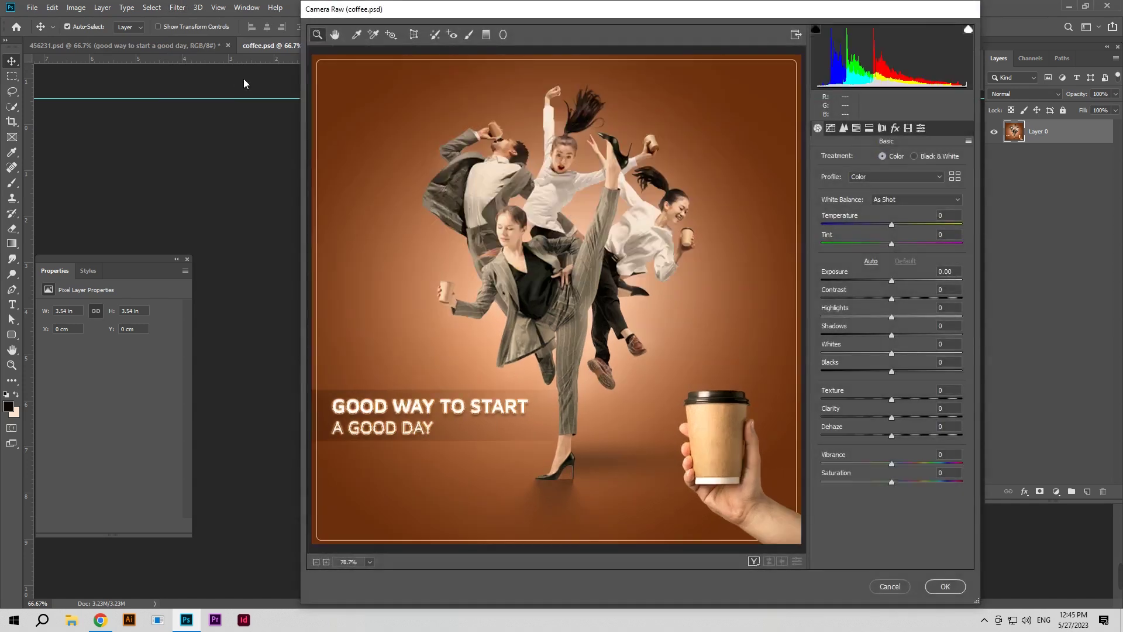
left_click_drag(892, 223, 894, 243)
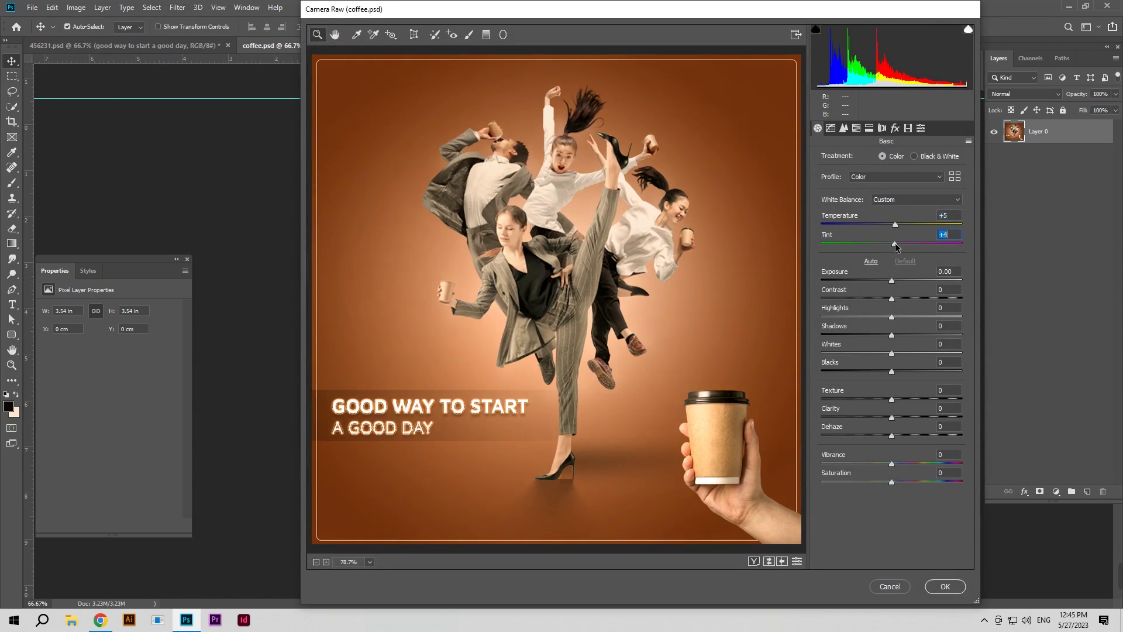
mouse_move(892, 299)
left_mouse_down()
mouse_move(898, 316)
mouse_move(880, 335)
left_mouse_up()
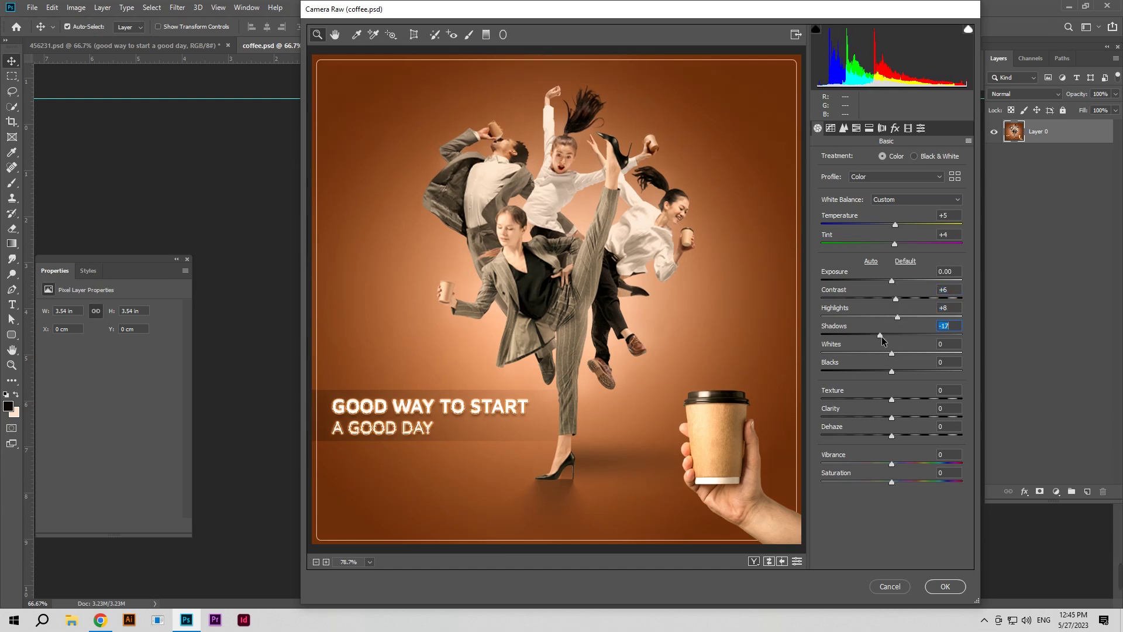
left_click_drag(892, 372, 901, 400)
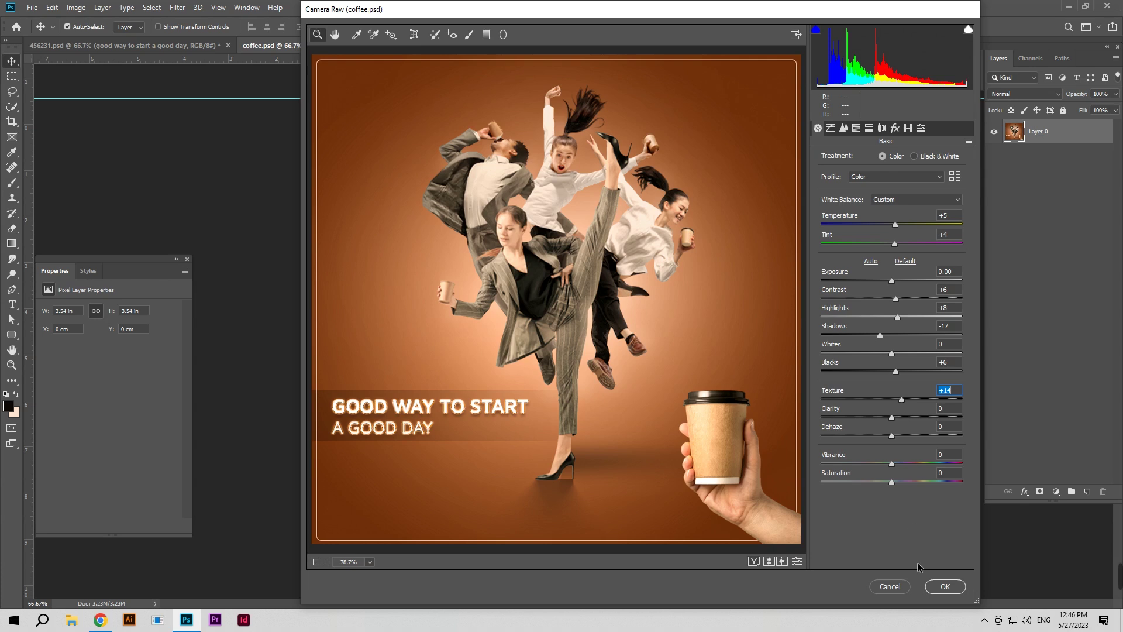
left_click(934, 590)
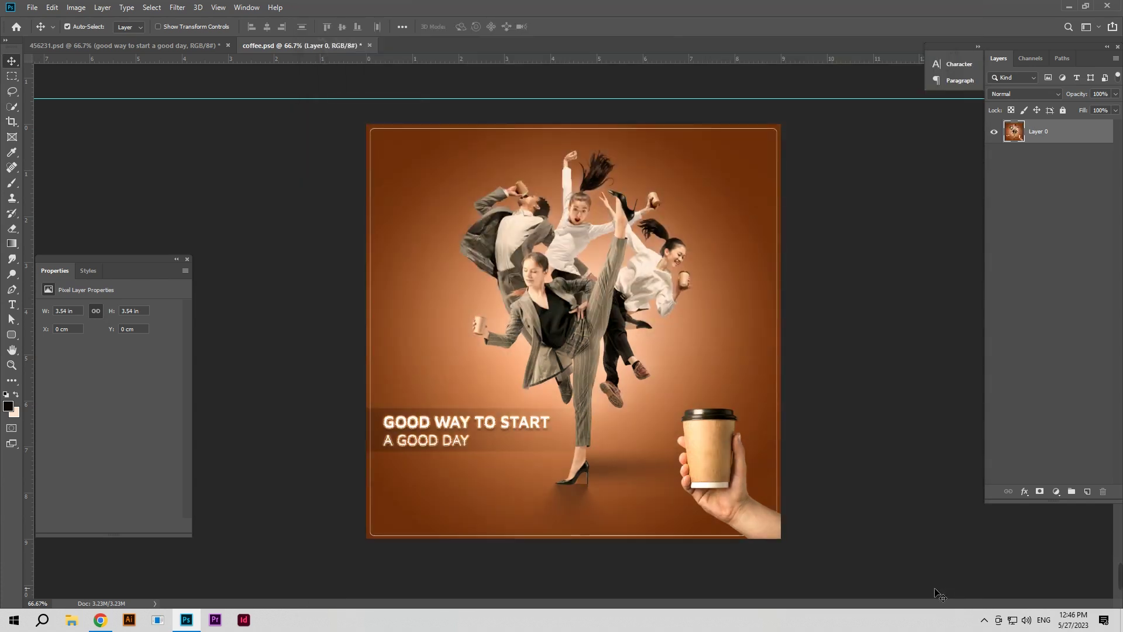